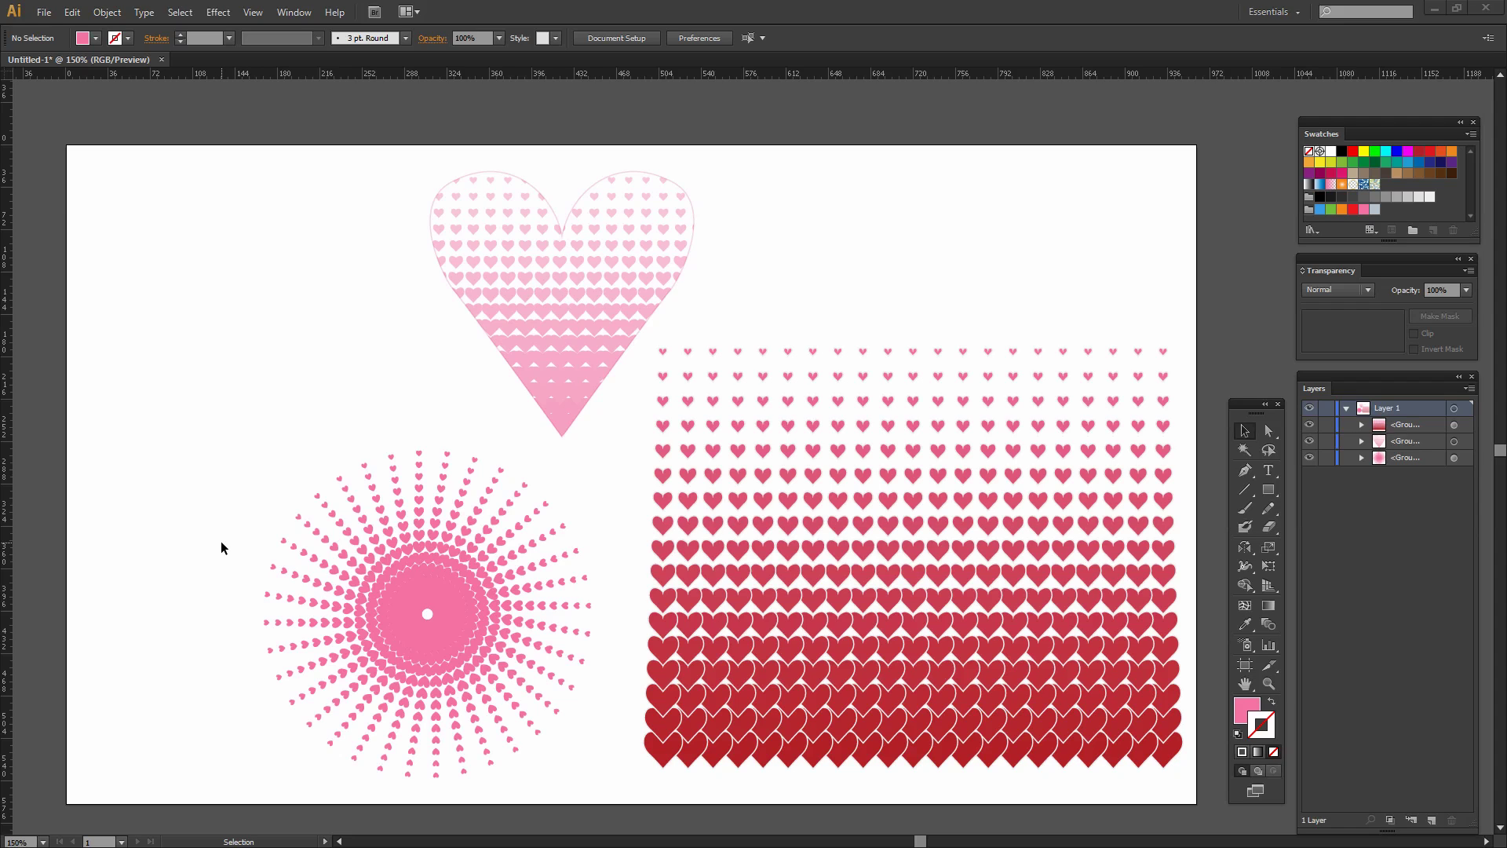
# Inspect the existing red heart grid and radial heart pattern by selecting each
pyautogui.click(795, 636)
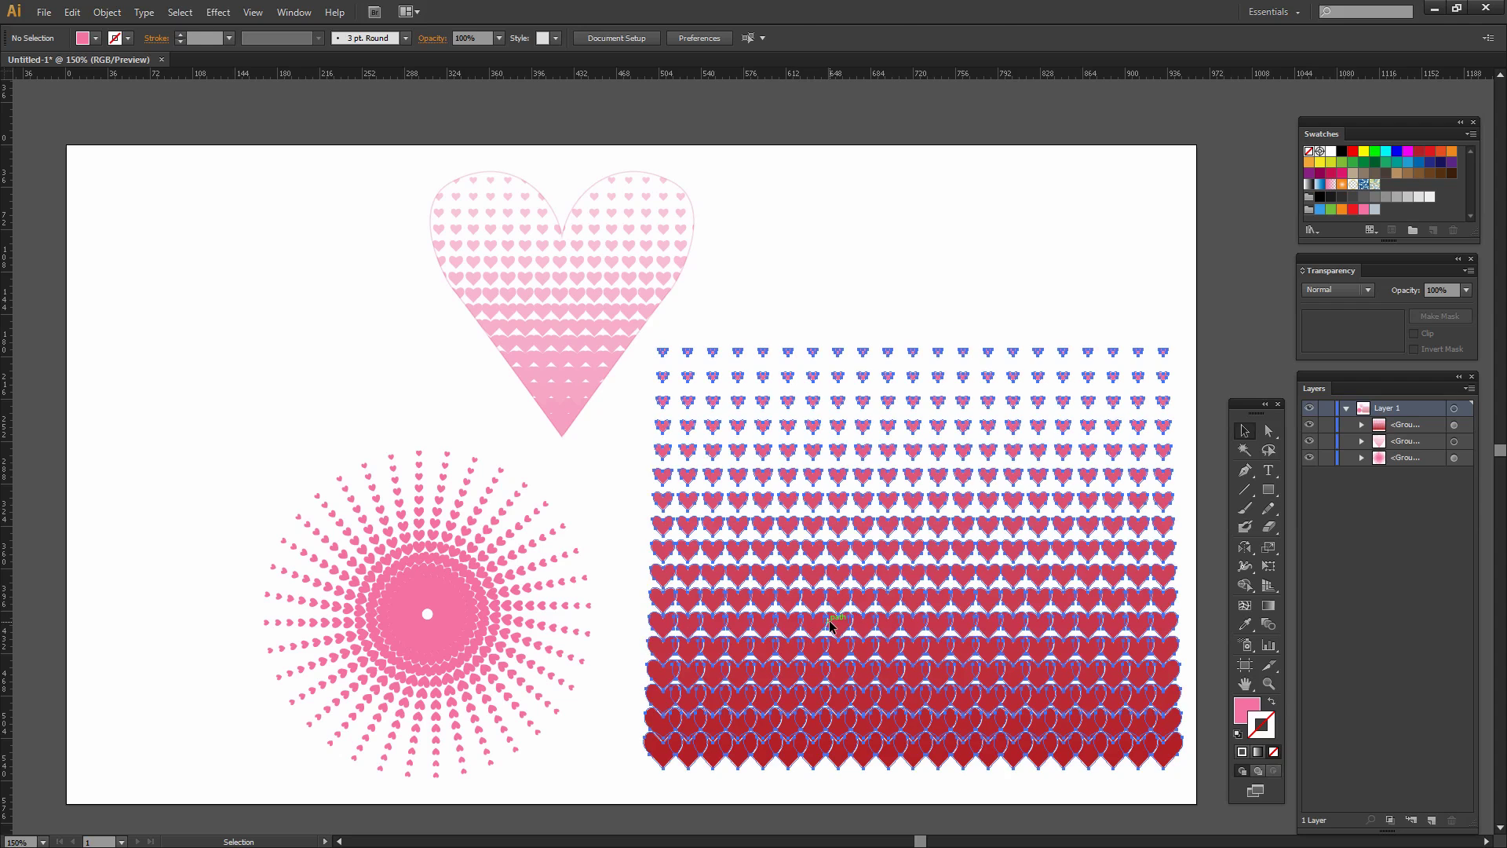
pyautogui.click(907, 329)
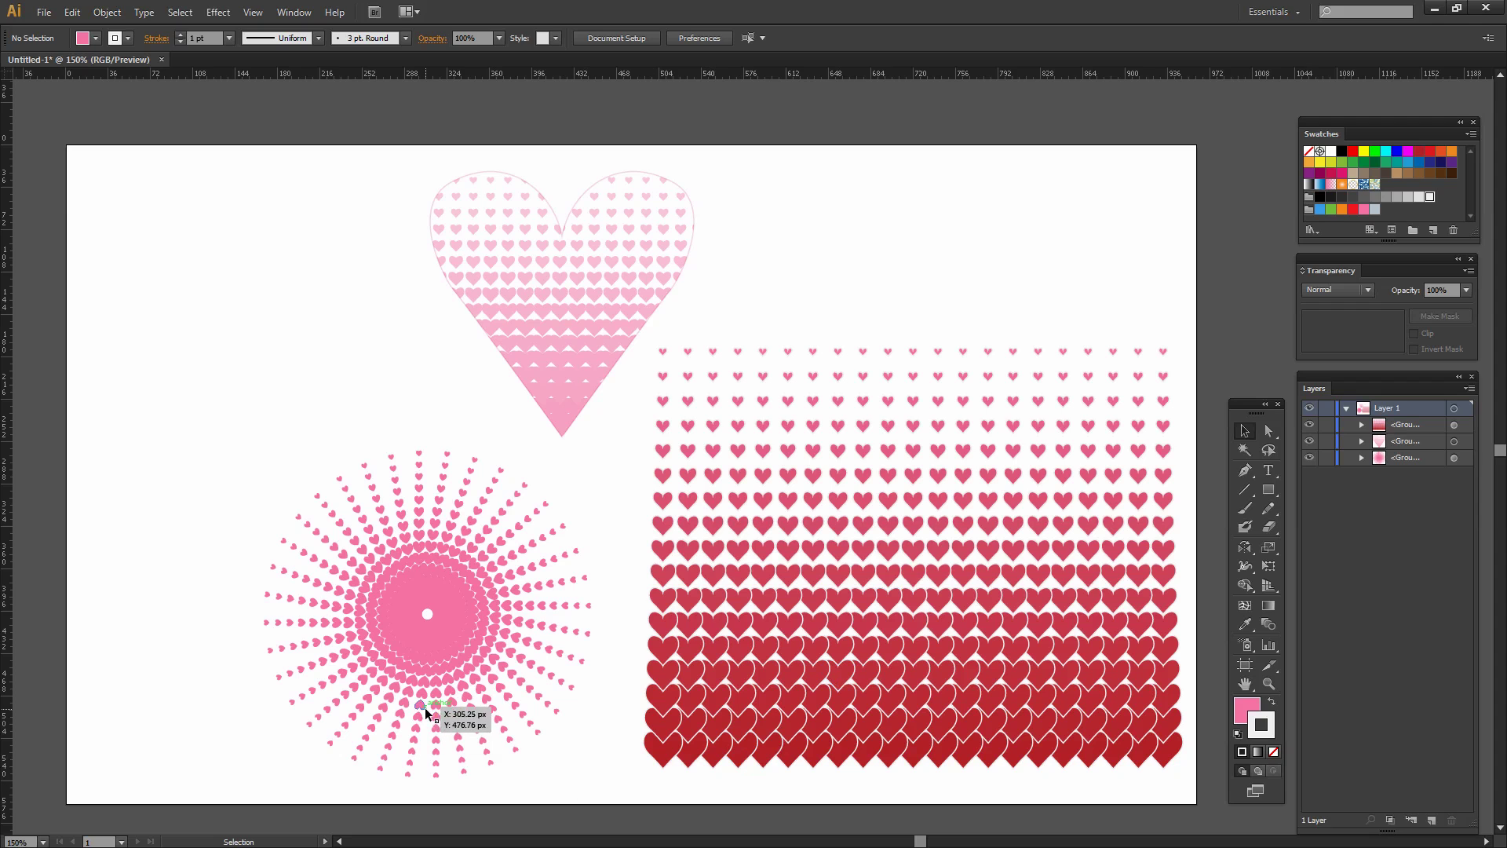
pyautogui.click(421, 657)
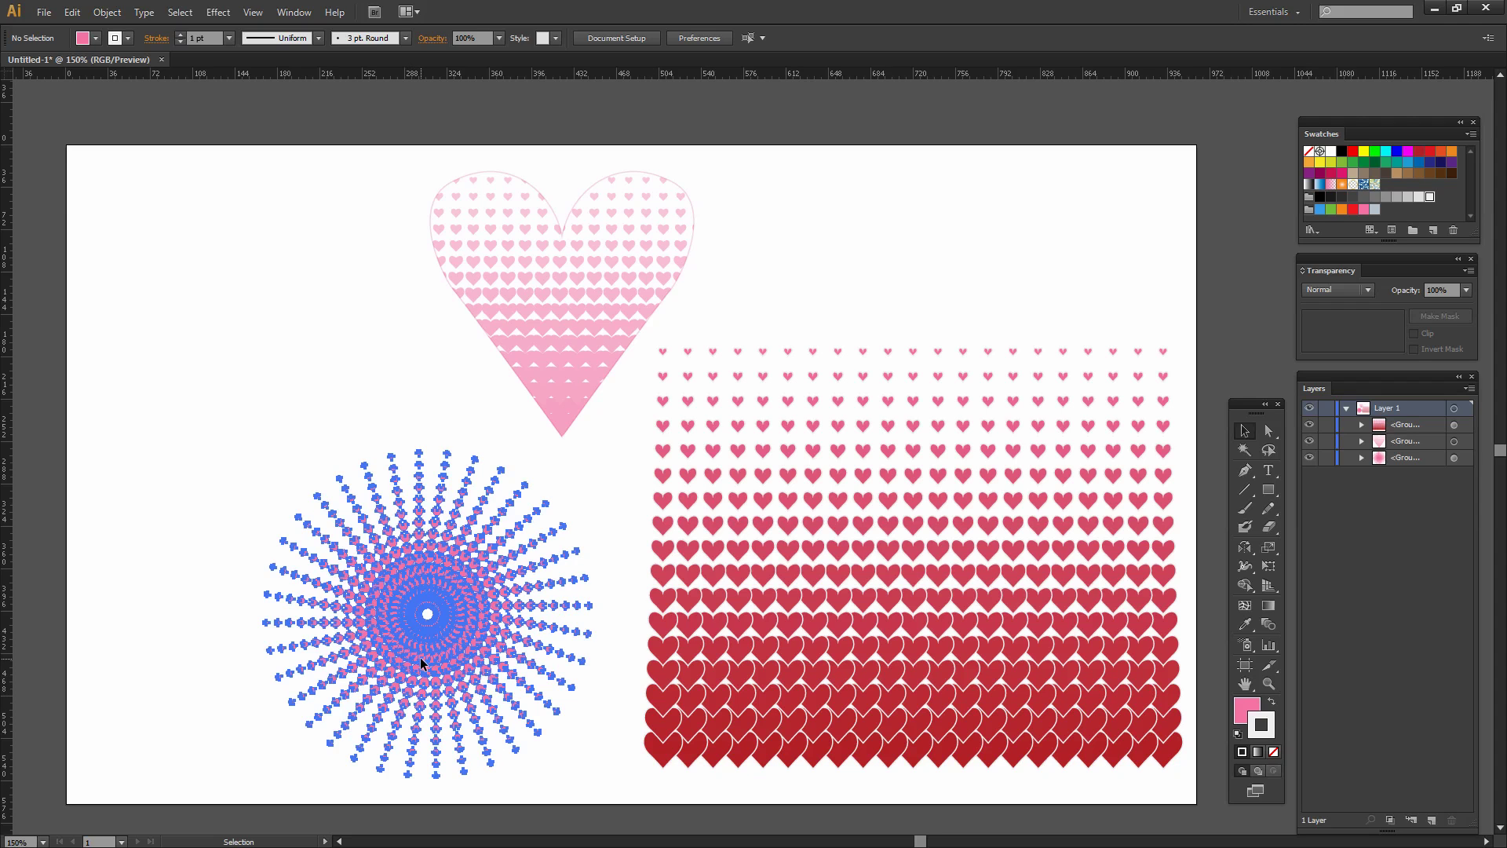
pyautogui.click(166, 568)
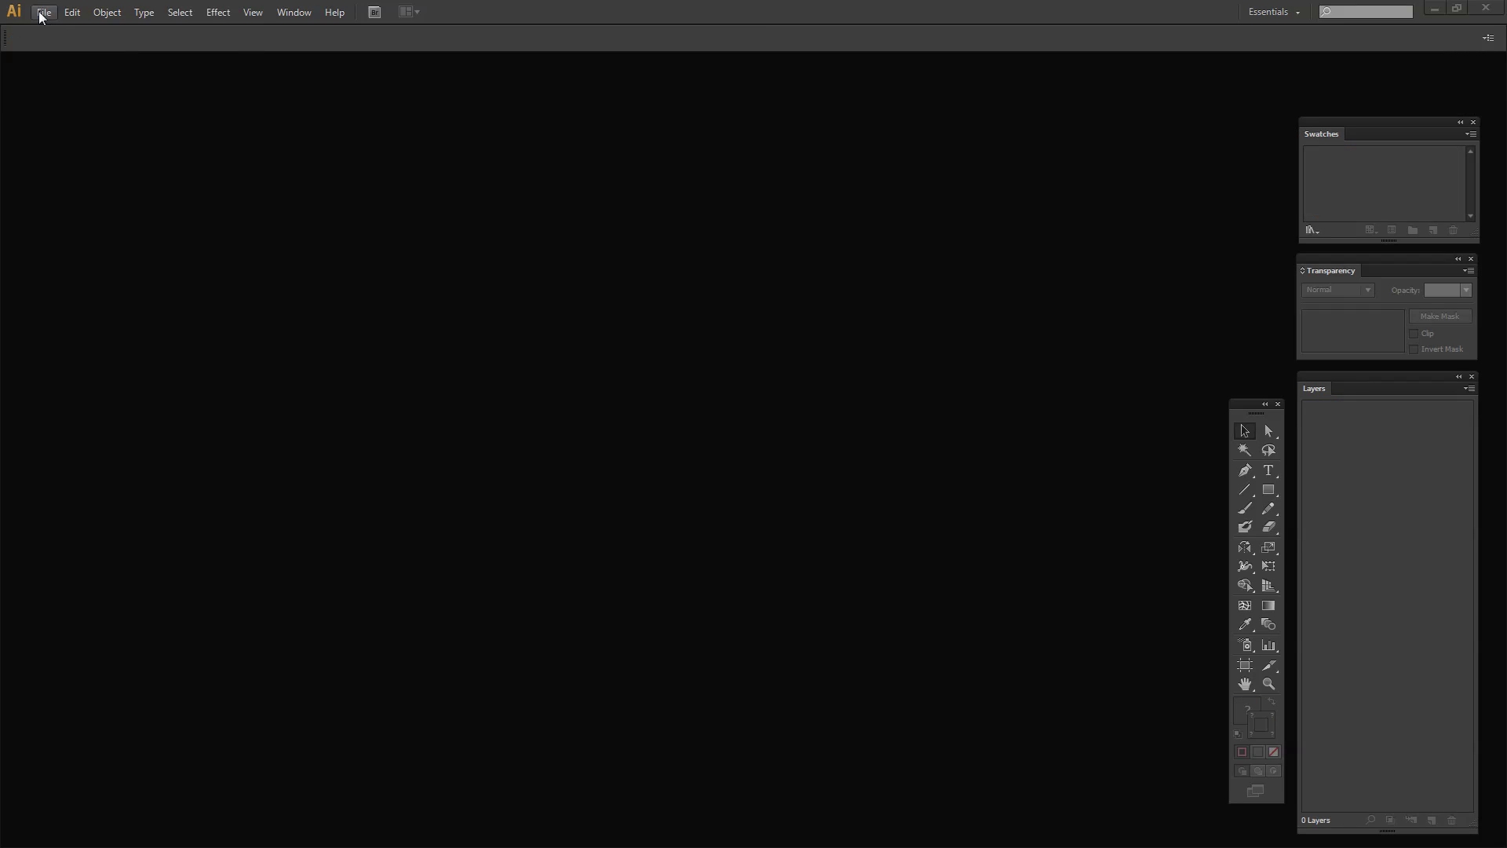
# Create a new blank document with the default settings
pyautogui.click(43, 12)
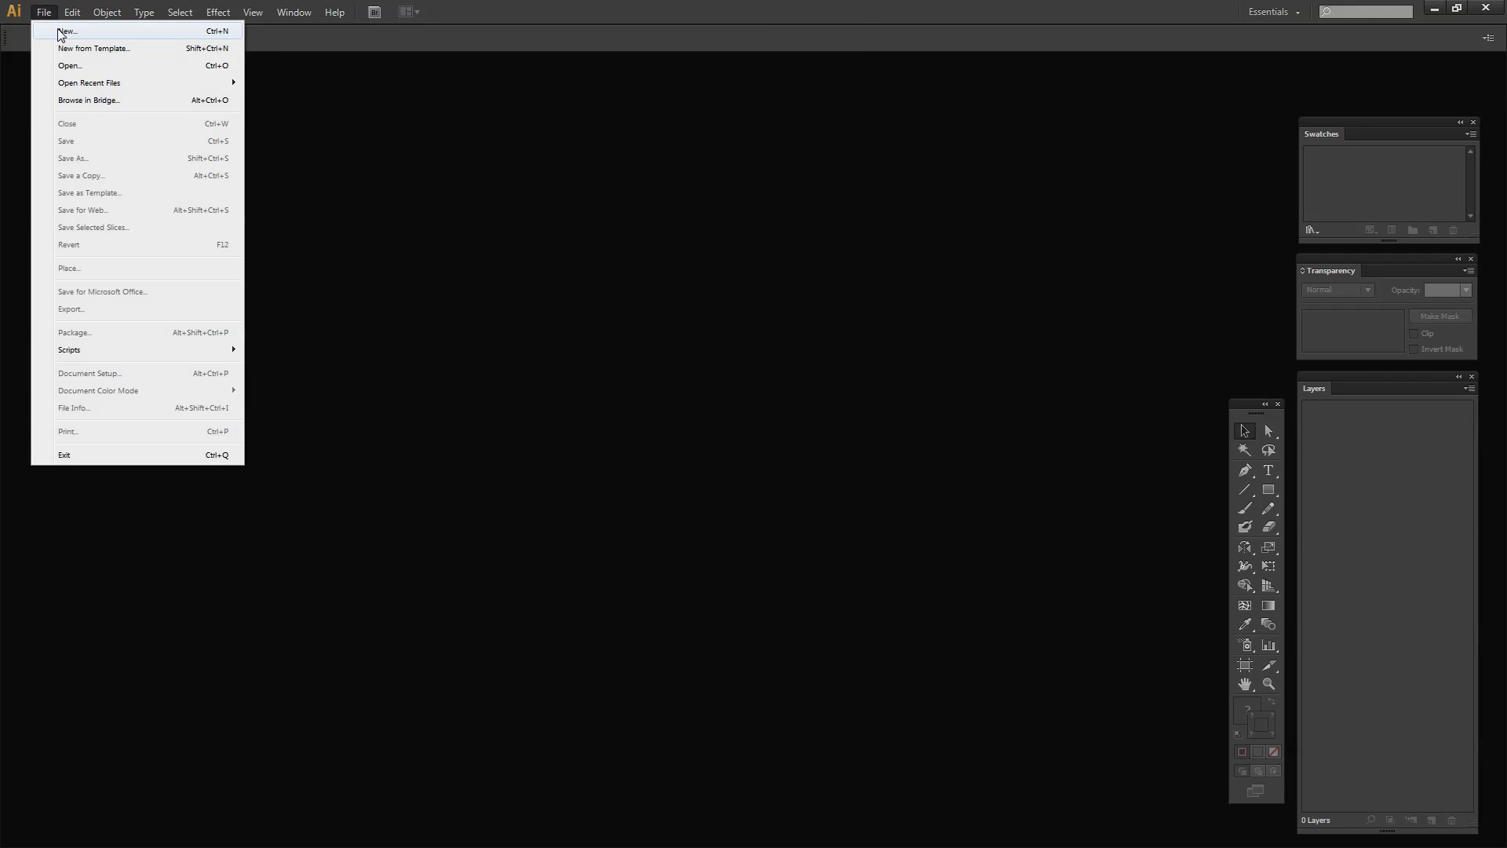
pyautogui.click(61, 30)
pyautogui.click(723, 647)
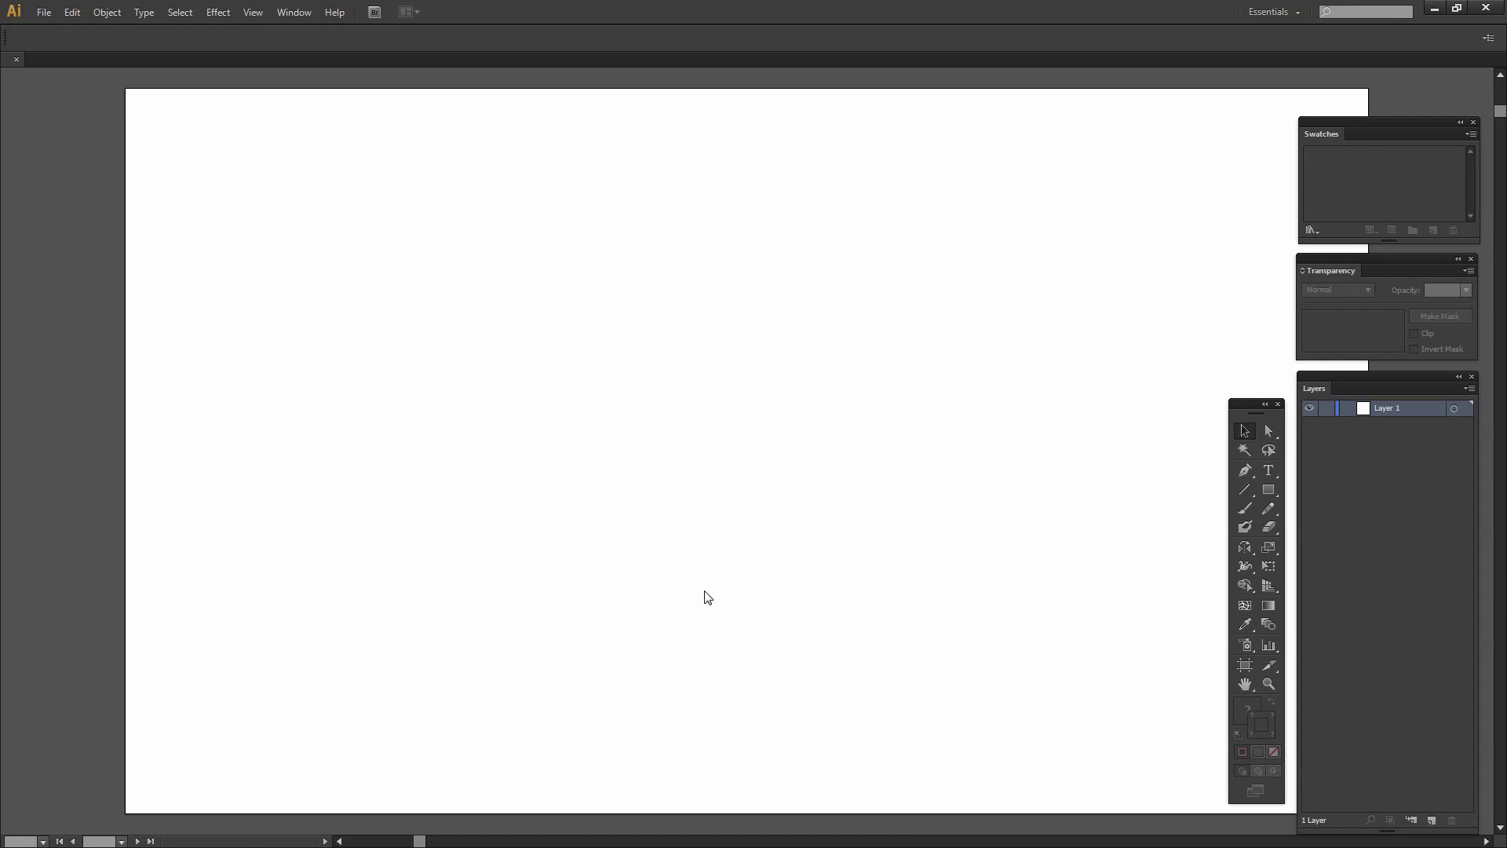
# Show the rulers and place a vertical guide down the artboard middle at 388 px
pyautogui.click(253, 12)
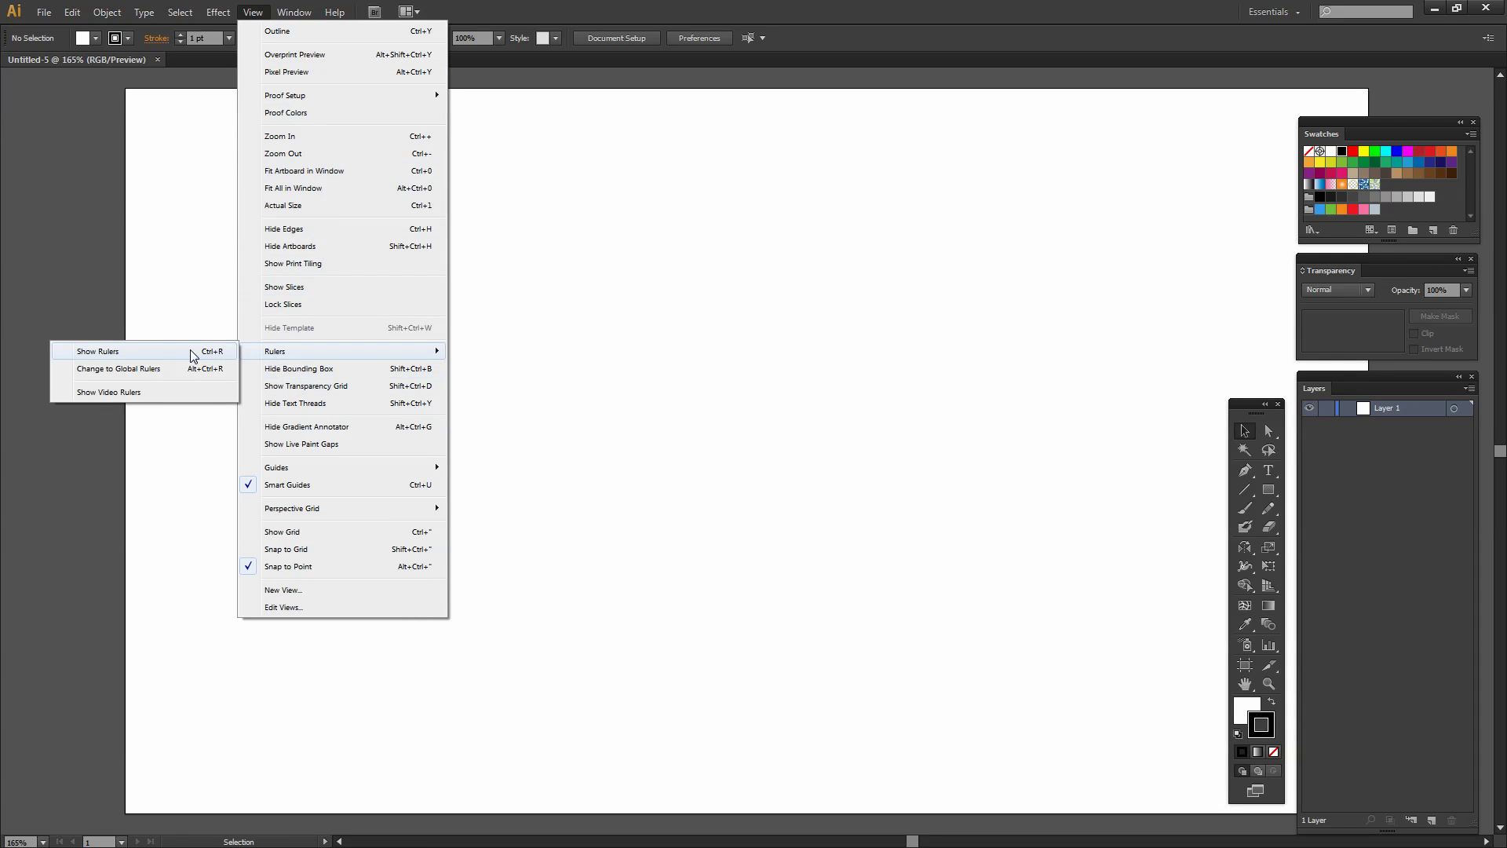
pyautogui.click(130, 350)
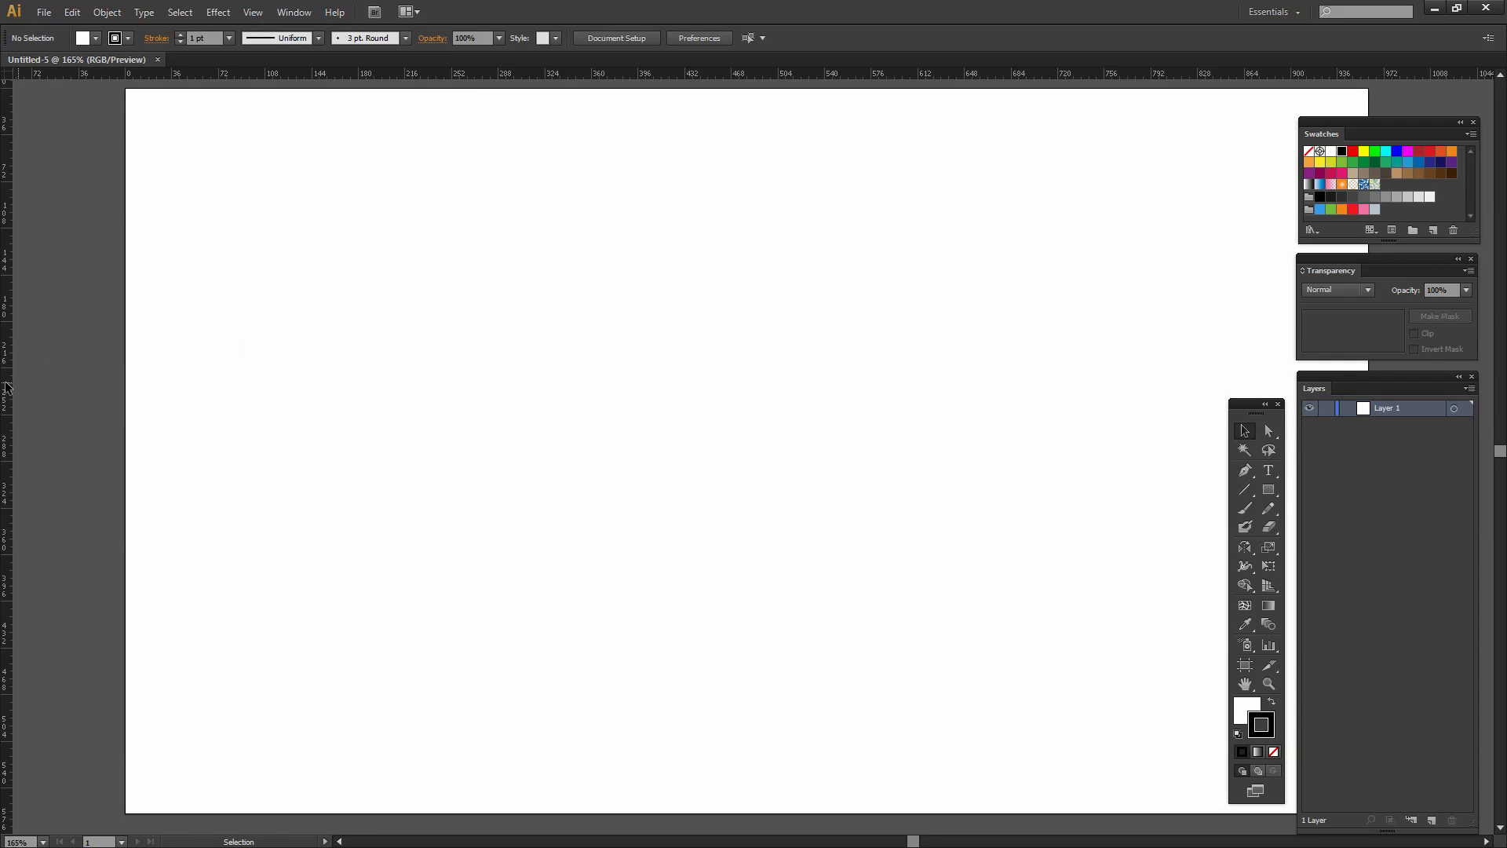
pyautogui.moveTo(7, 393); pyautogui.dragTo(626, 483)
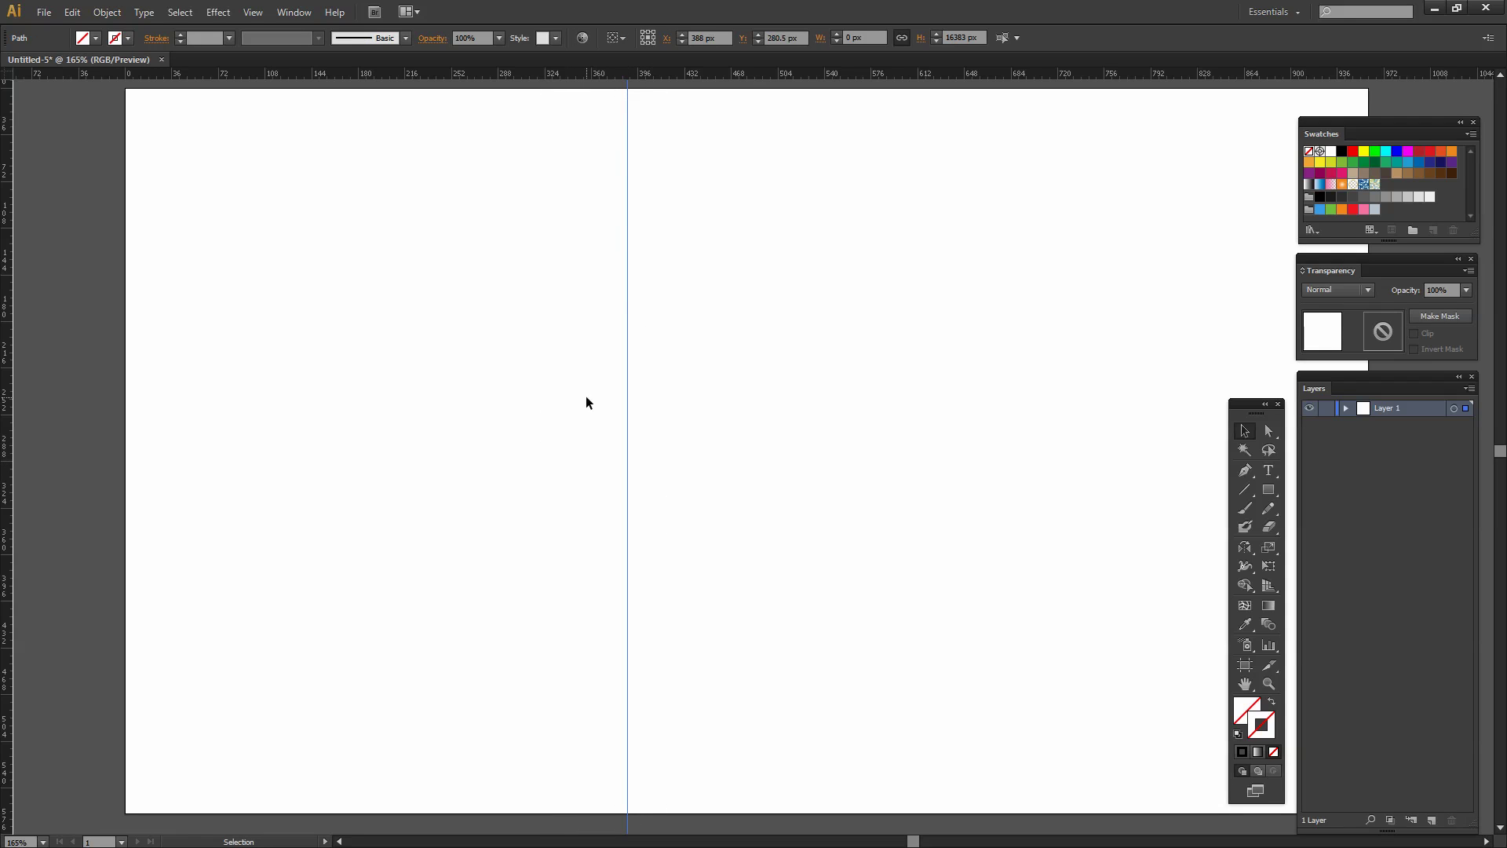
# Draw the left half of a heart with the Pen tool, from the guide back to its bottom tip
pyautogui.click(1245, 470)
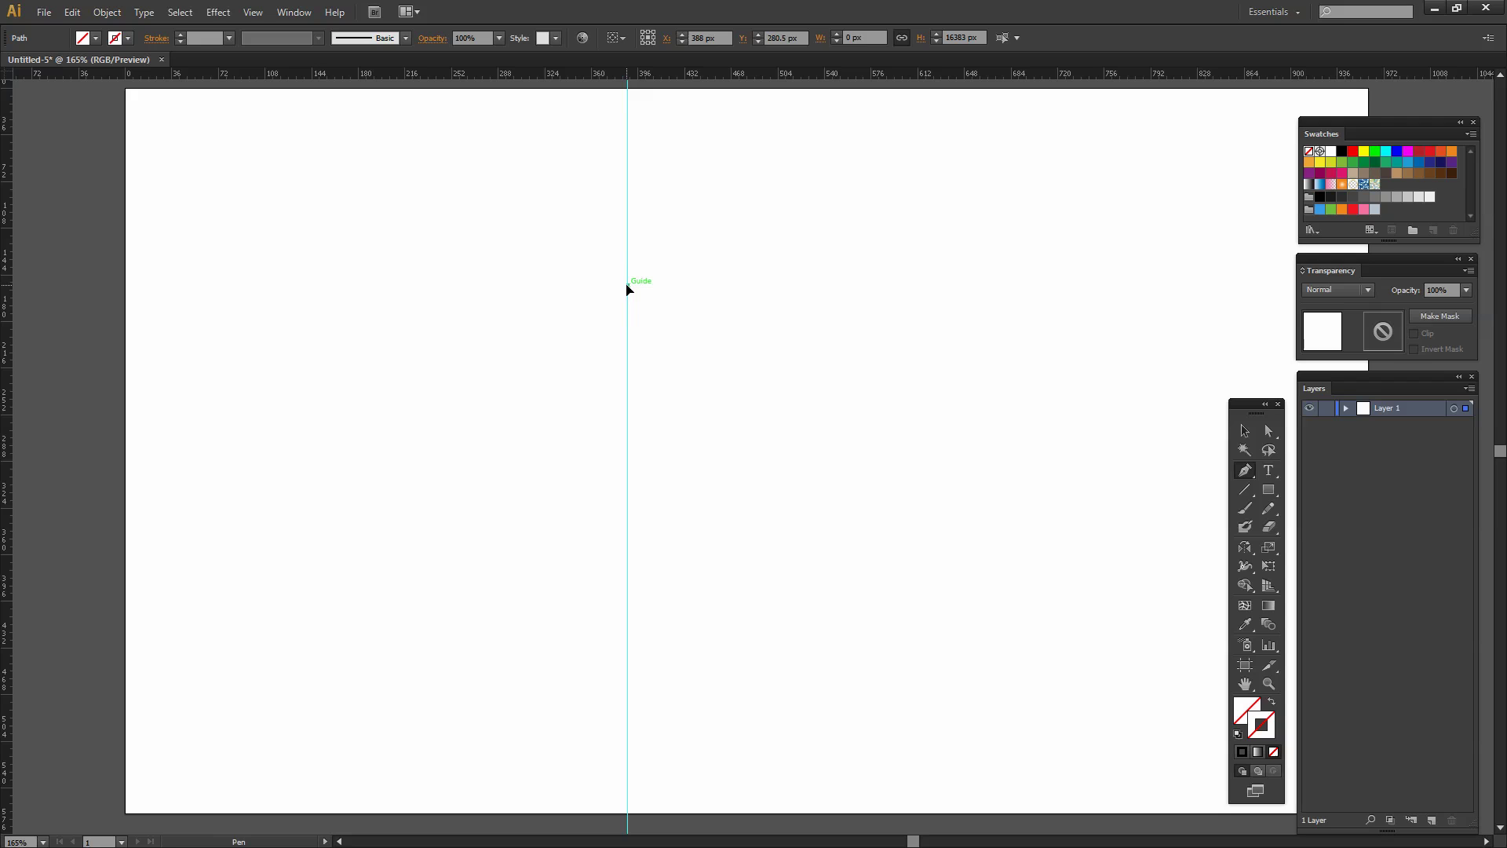
pyautogui.moveTo(628, 286); pyautogui.dragTo(615, 242)
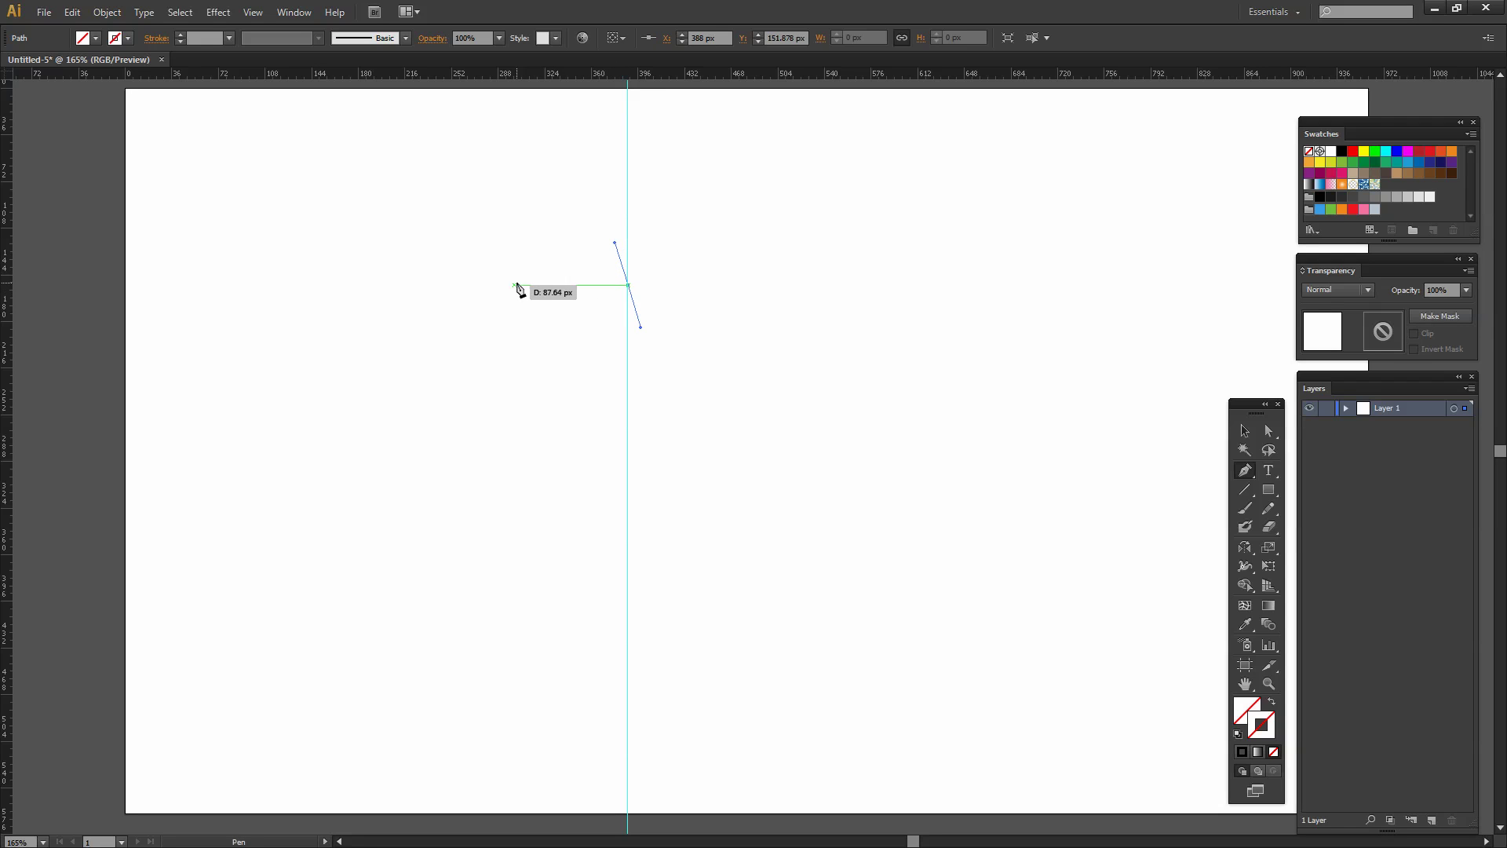
pyautogui.moveTo(495, 259); pyautogui.dragTo(488, 330)
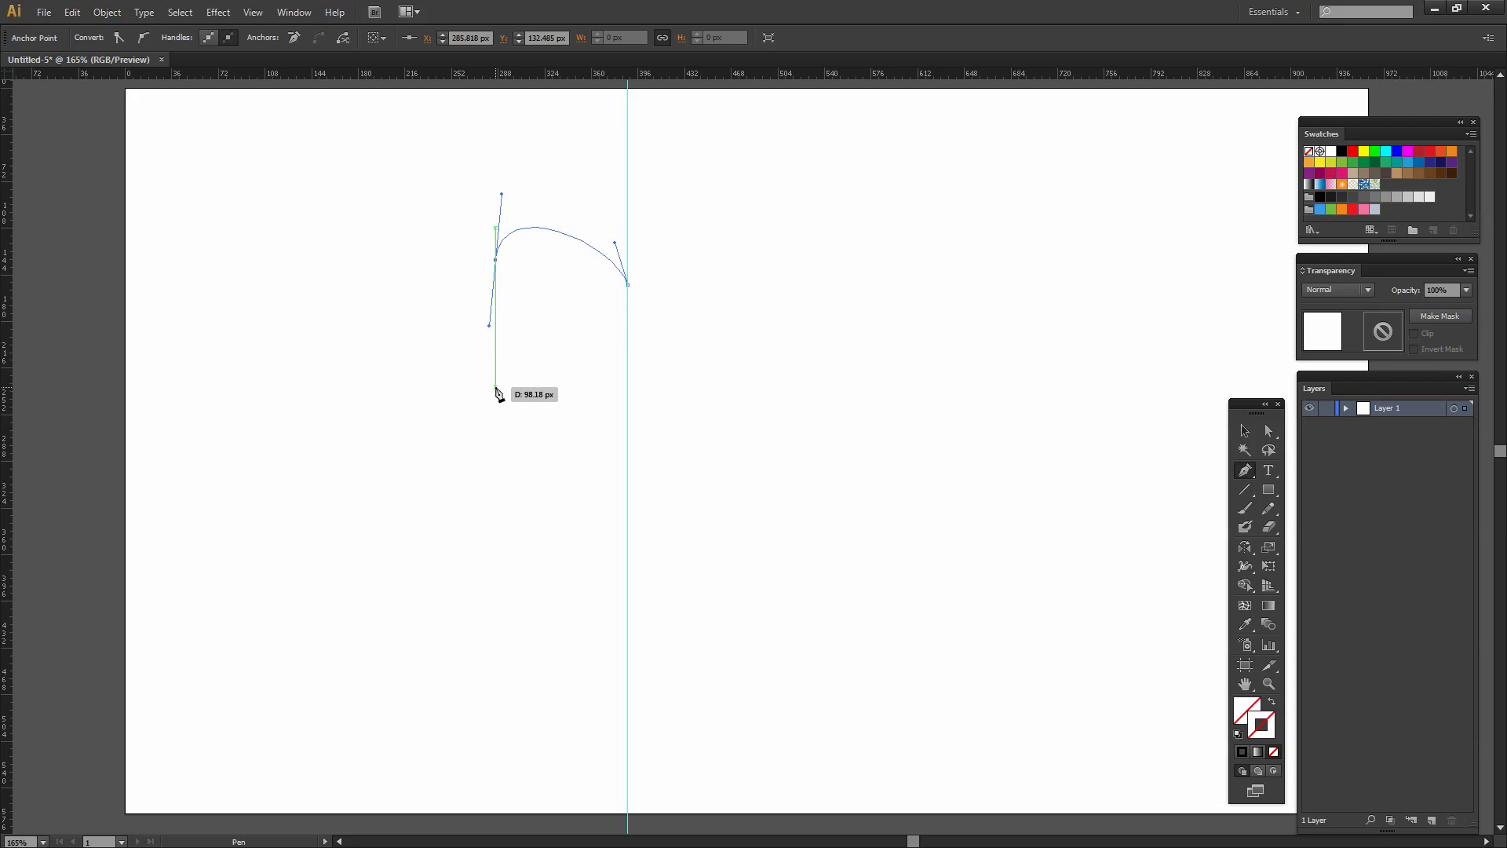
pyautogui.moveTo(496, 387); pyautogui.dragTo(522, 434)
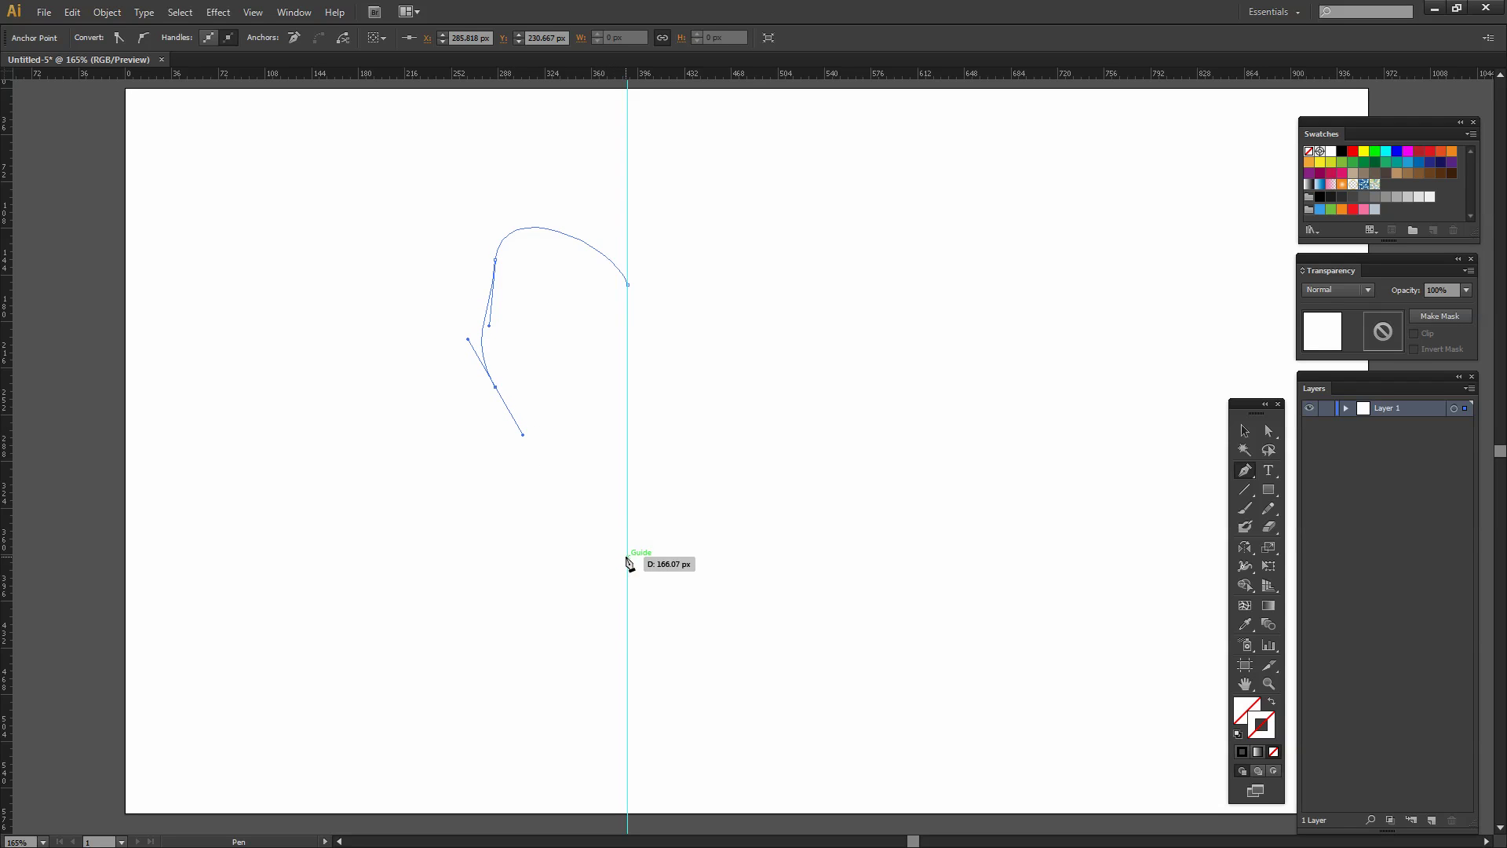
pyautogui.click(628, 560)
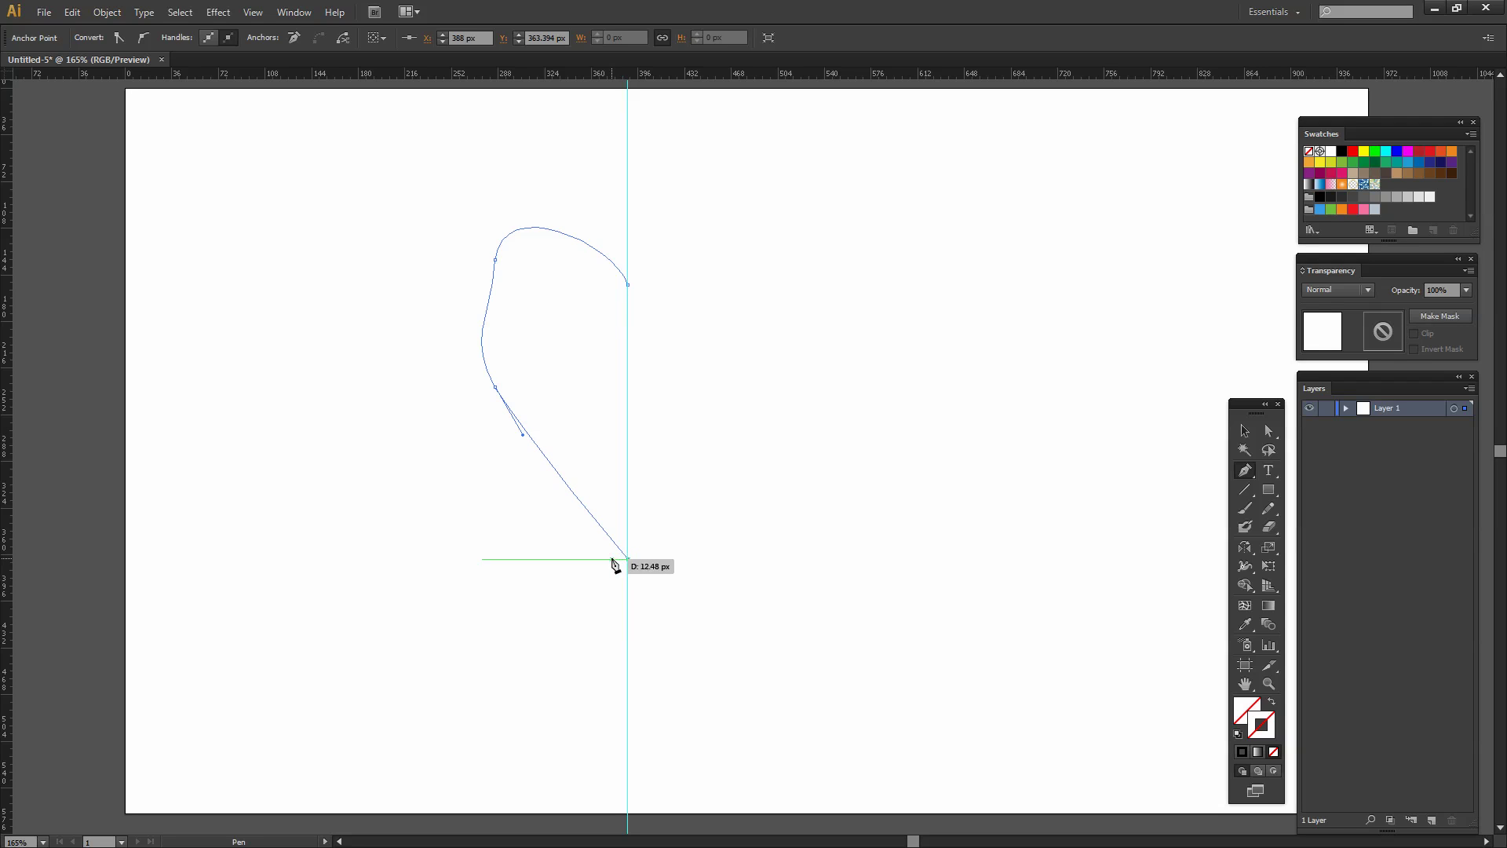
pyautogui.press('ctrl')
pyautogui.keyDown('ctrl'); pyautogui.click(590, 582); pyautogui.keyUp('ctrl')
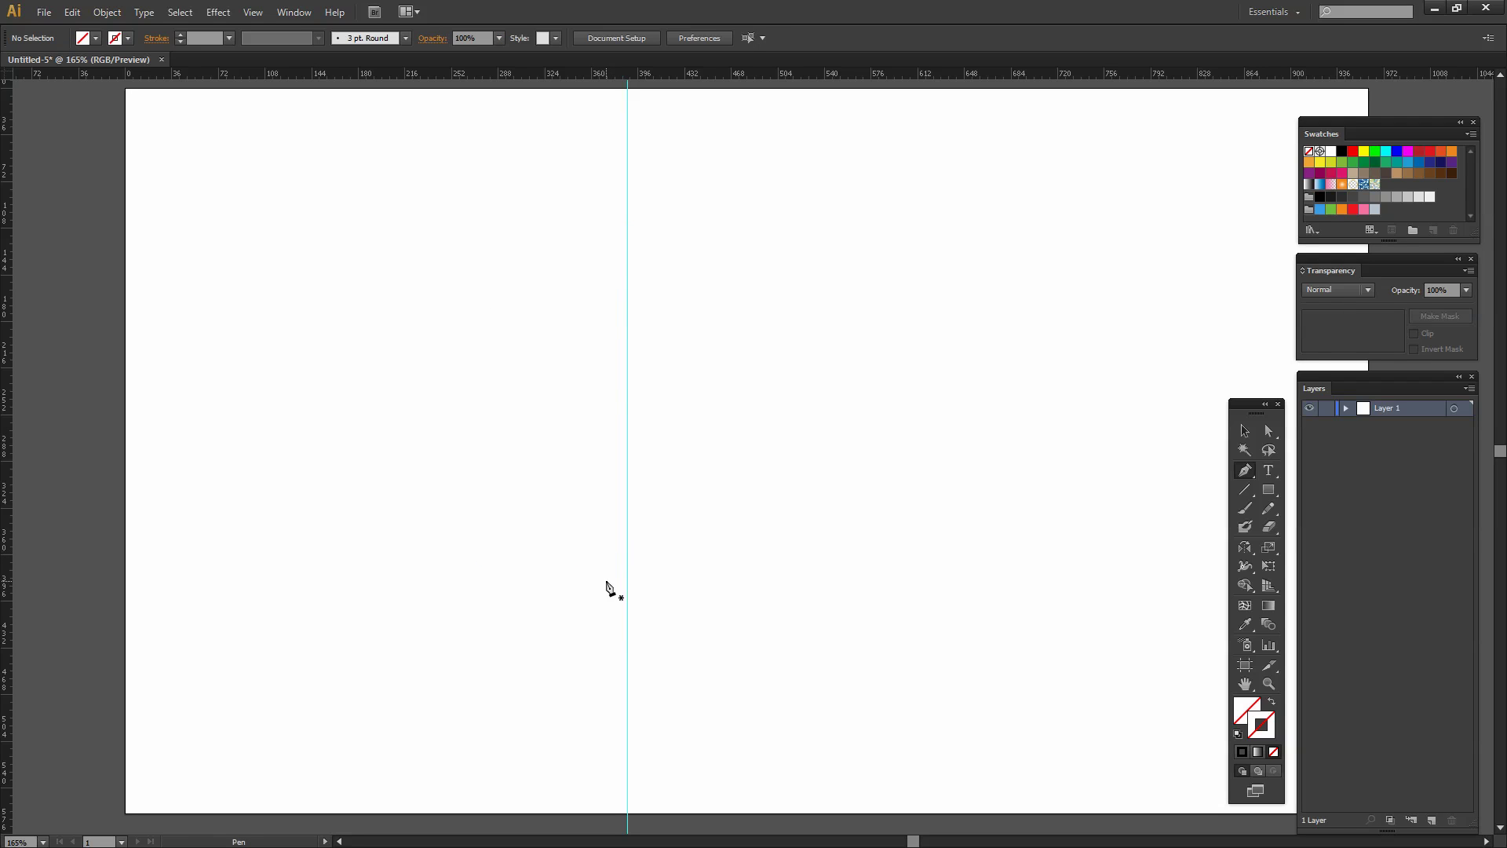
# Refine the half-heart's left anchors and lobe curve with the Direct Selection tool
pyautogui.click(1238, 434)
pyautogui.moveTo(477, 212); pyautogui.dragTo(620, 548)
pyautogui.press('a')
pyautogui.hotkey('alt', 'o')
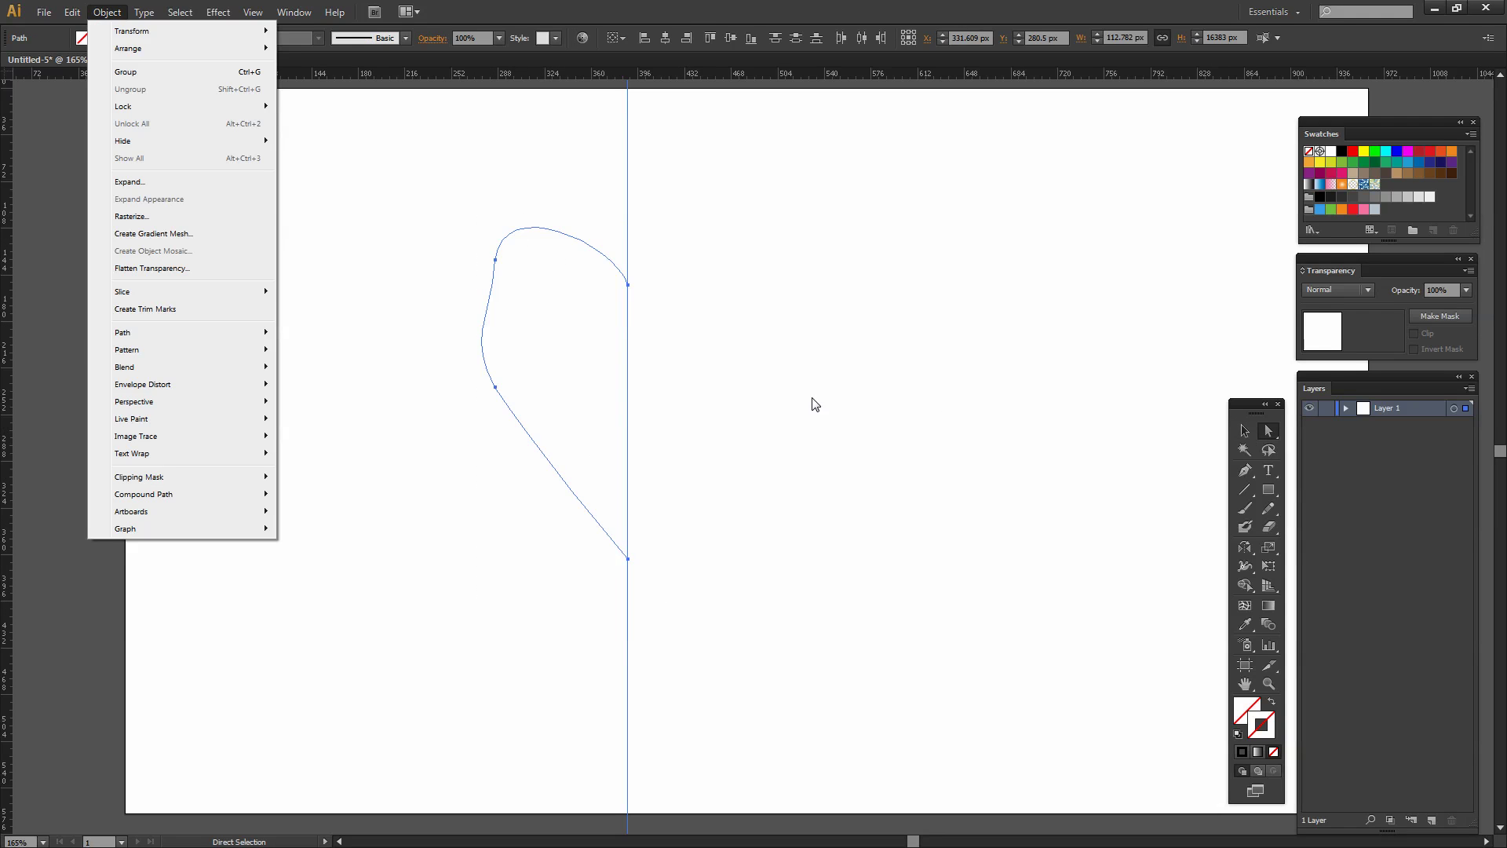
pyautogui.click(767, 429)
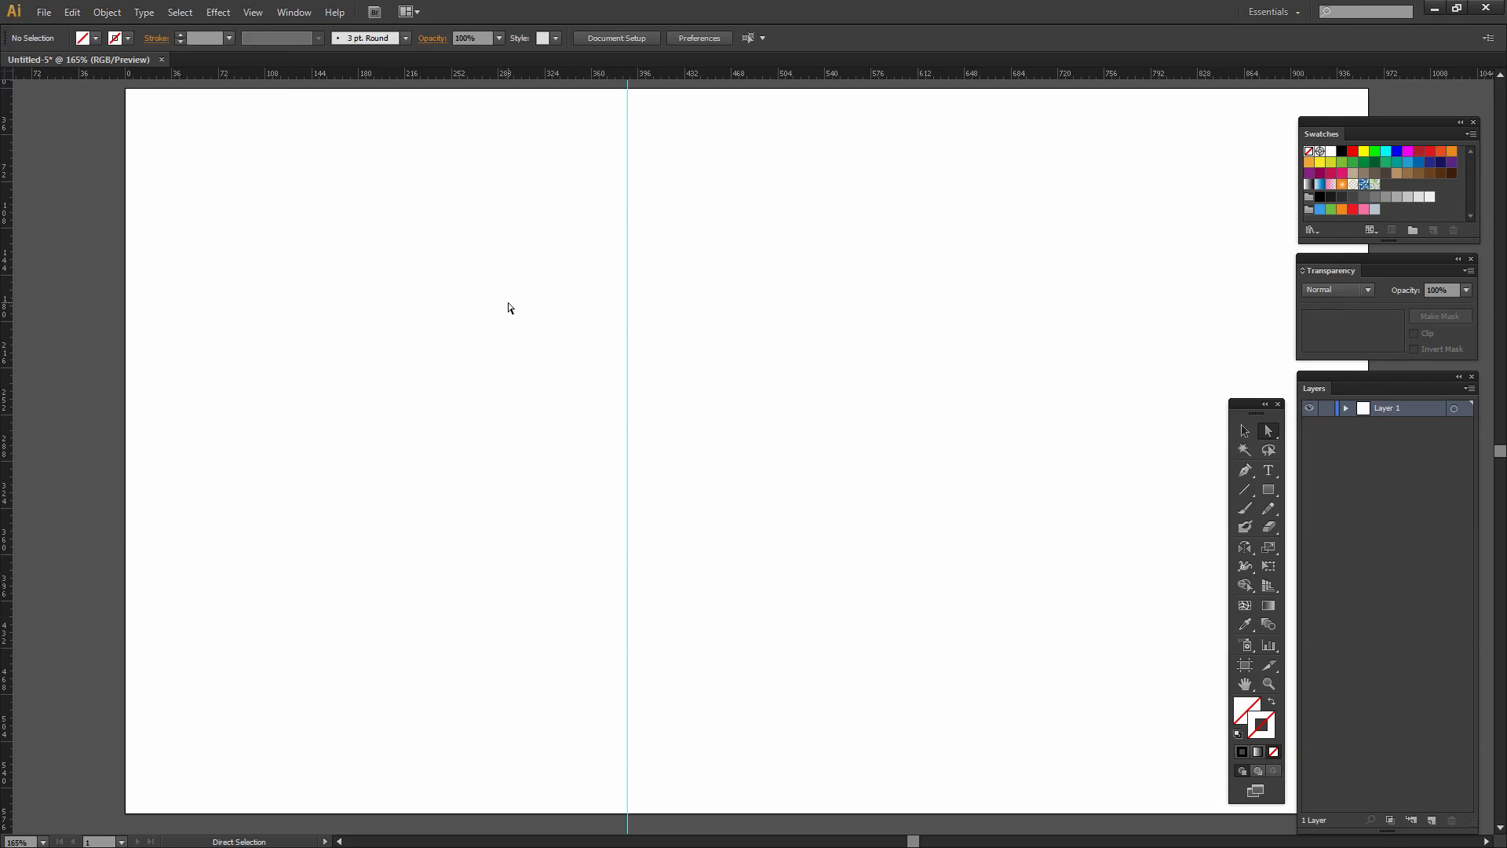
pyautogui.moveTo(408, 210); pyautogui.dragTo(620, 514)
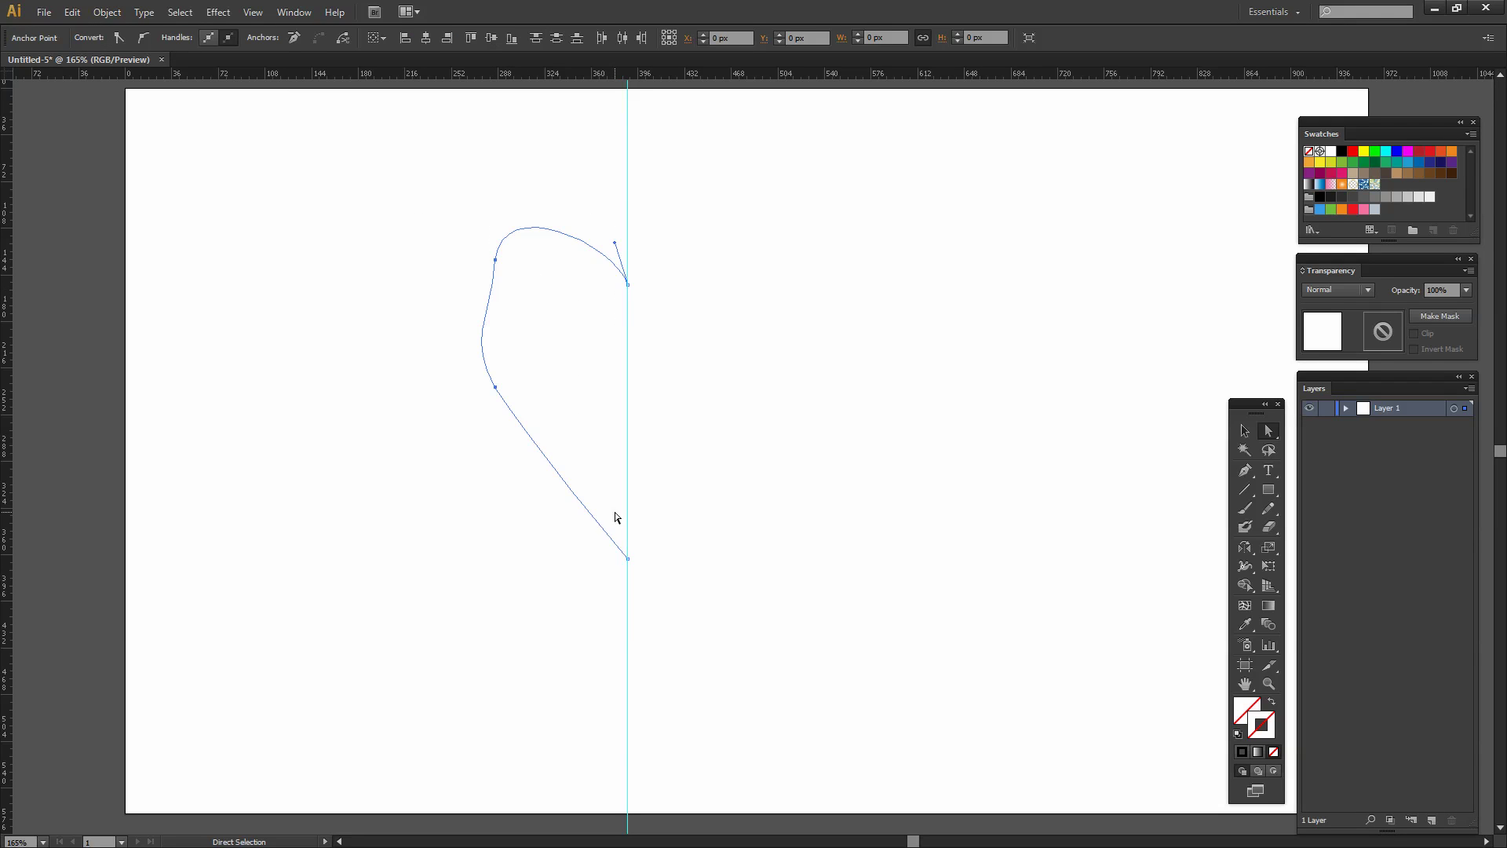
pyautogui.moveTo(495, 259); pyautogui.dragTo(489, 256)
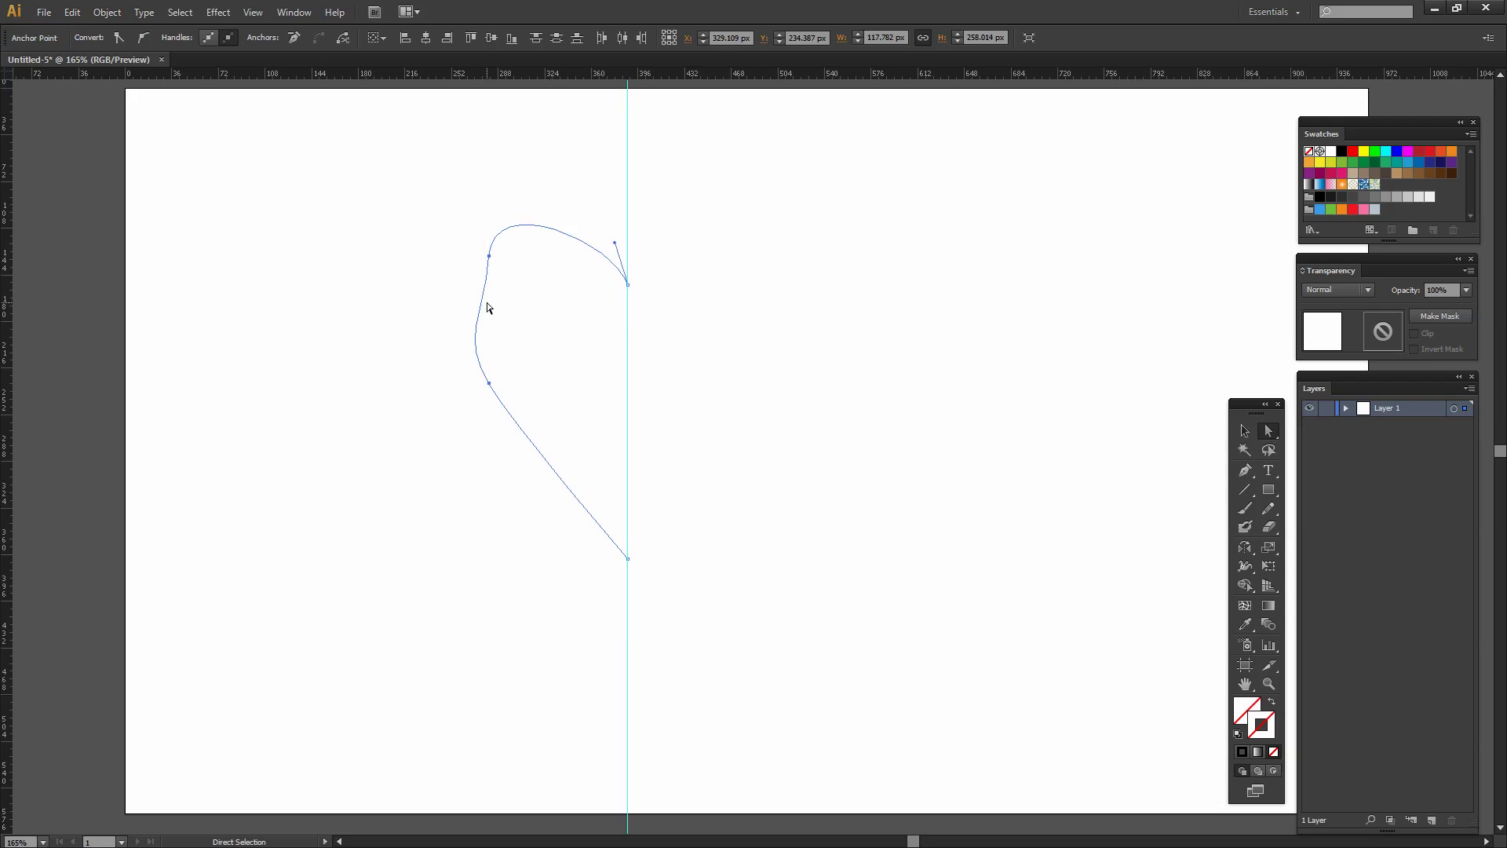
pyautogui.click(487, 256)
pyautogui.moveTo(466, 334); pyautogui.dragTo(464, 287)
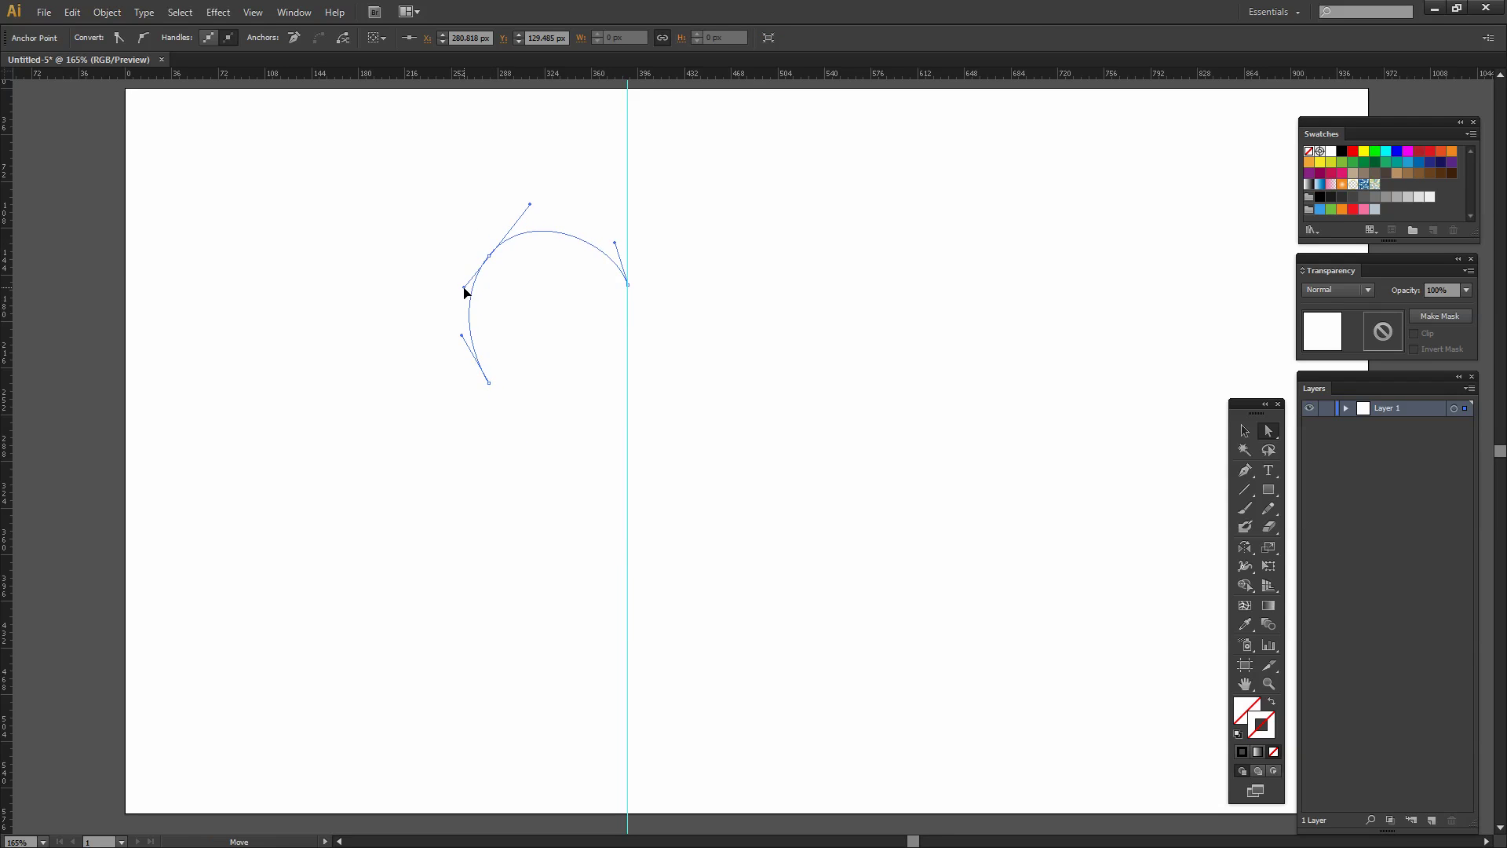
pyautogui.moveTo(491, 391); pyautogui.dragTo(490, 386)
pyautogui.click(450, 446)
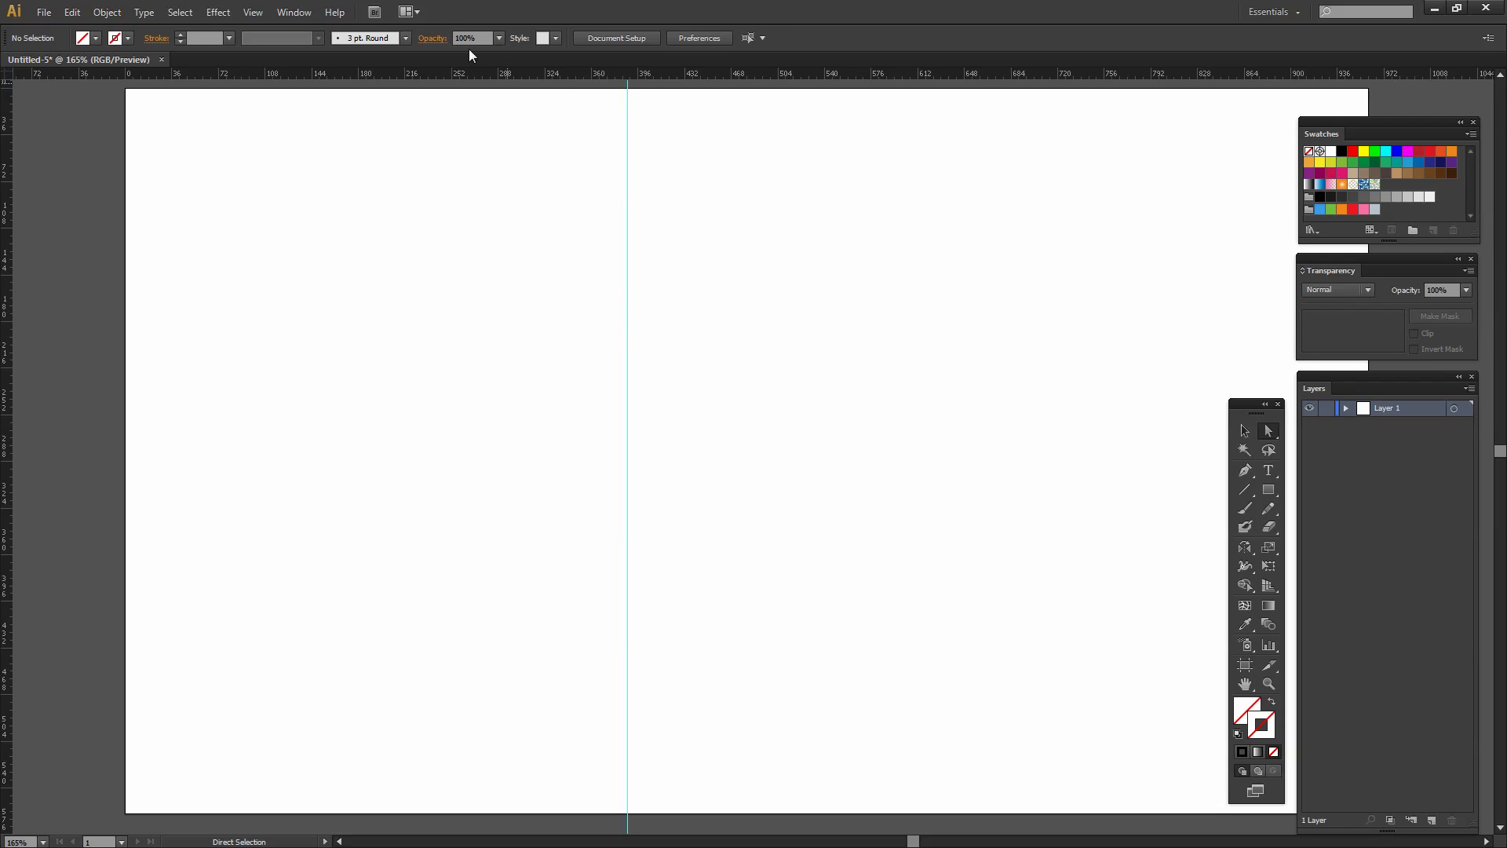
# Remove the vertical guide from the artboard
pyautogui.click(253, 12)
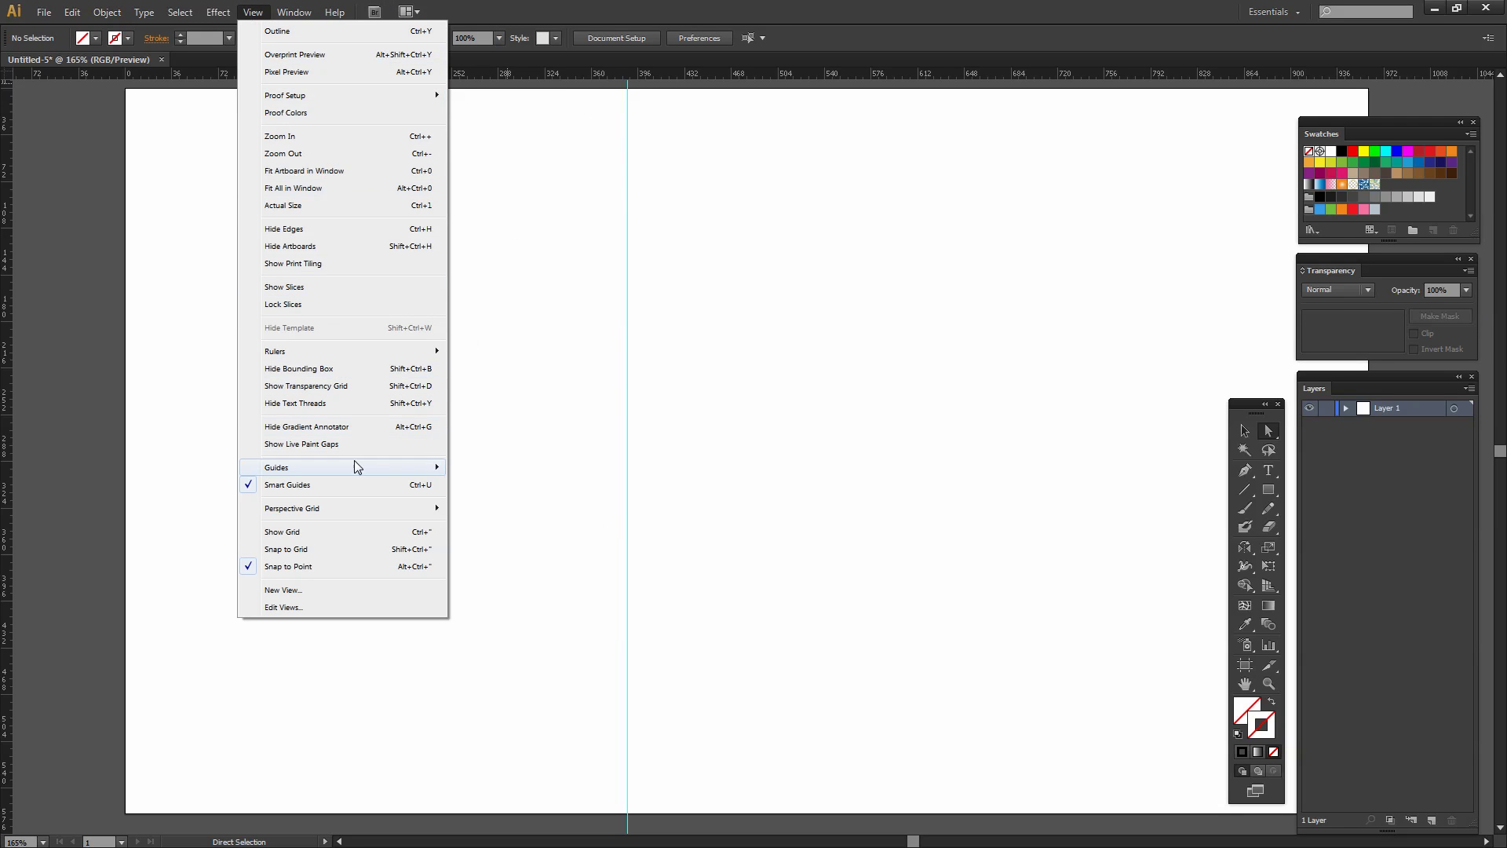
pyautogui.moveTo(288, 470)
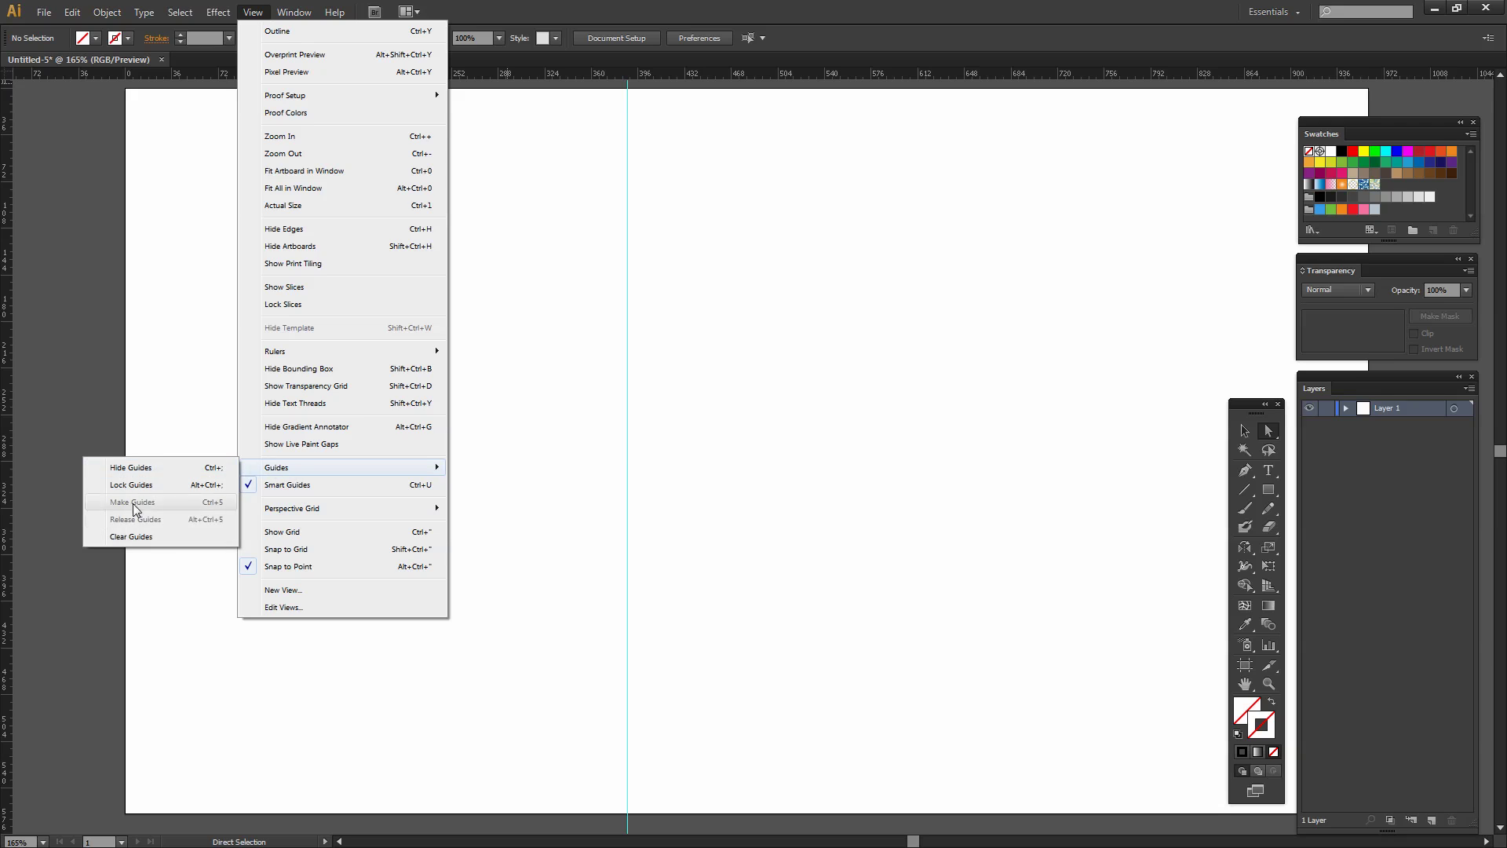
pyautogui.click(132, 537)
# Give the hidden half-heart path a pink stroke
pyautogui.moveTo(320, 313)
pyautogui.mouseDown()
pyautogui.moveTo(609, 596)
pyautogui.moveTo(694, 643)
pyautogui.mouseUp()
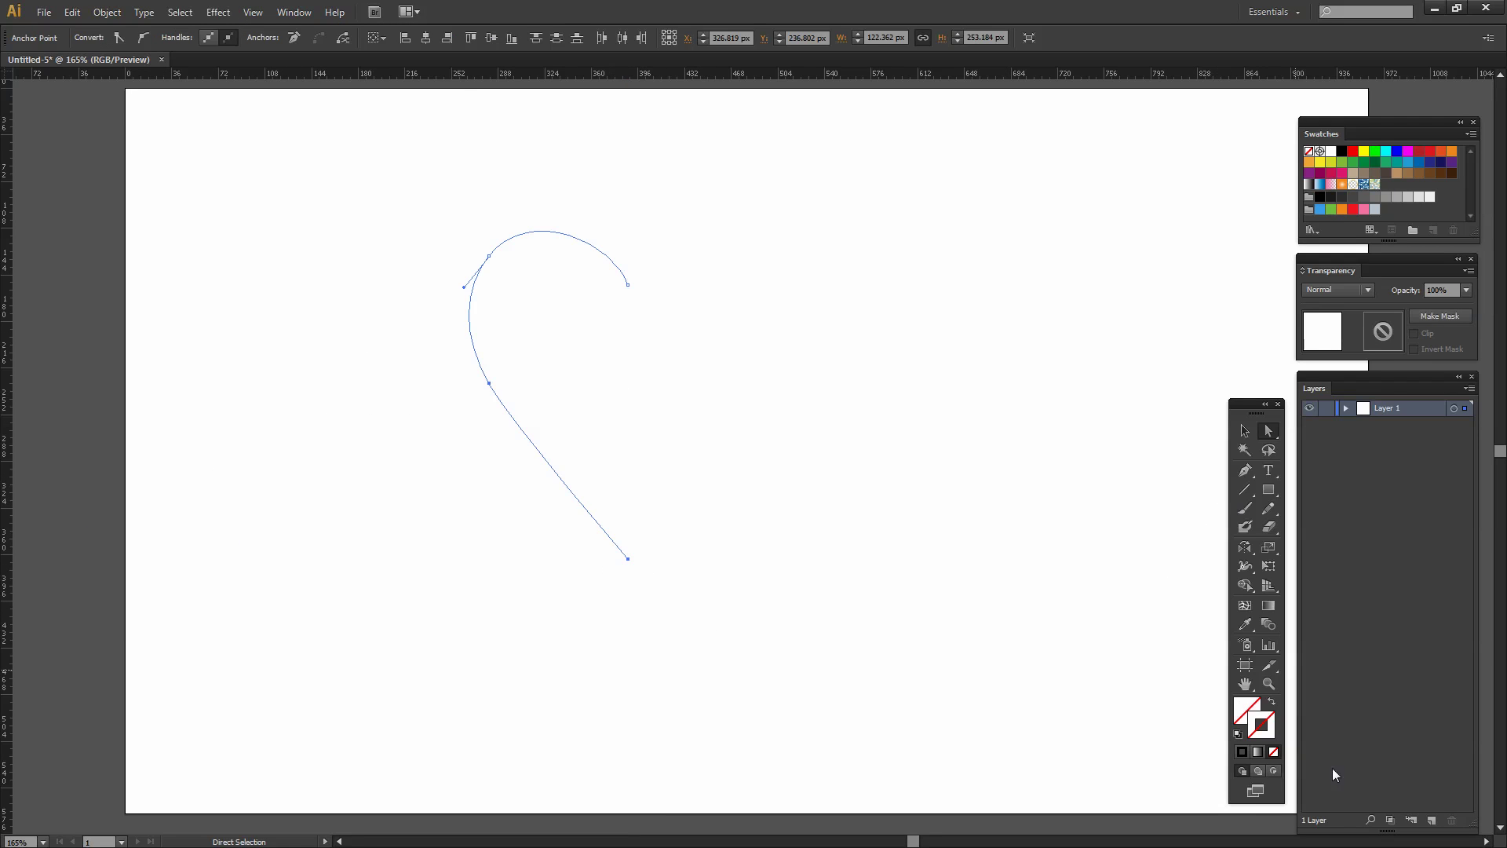
pyautogui.click(1269, 724)
pyautogui.click(1365, 209)
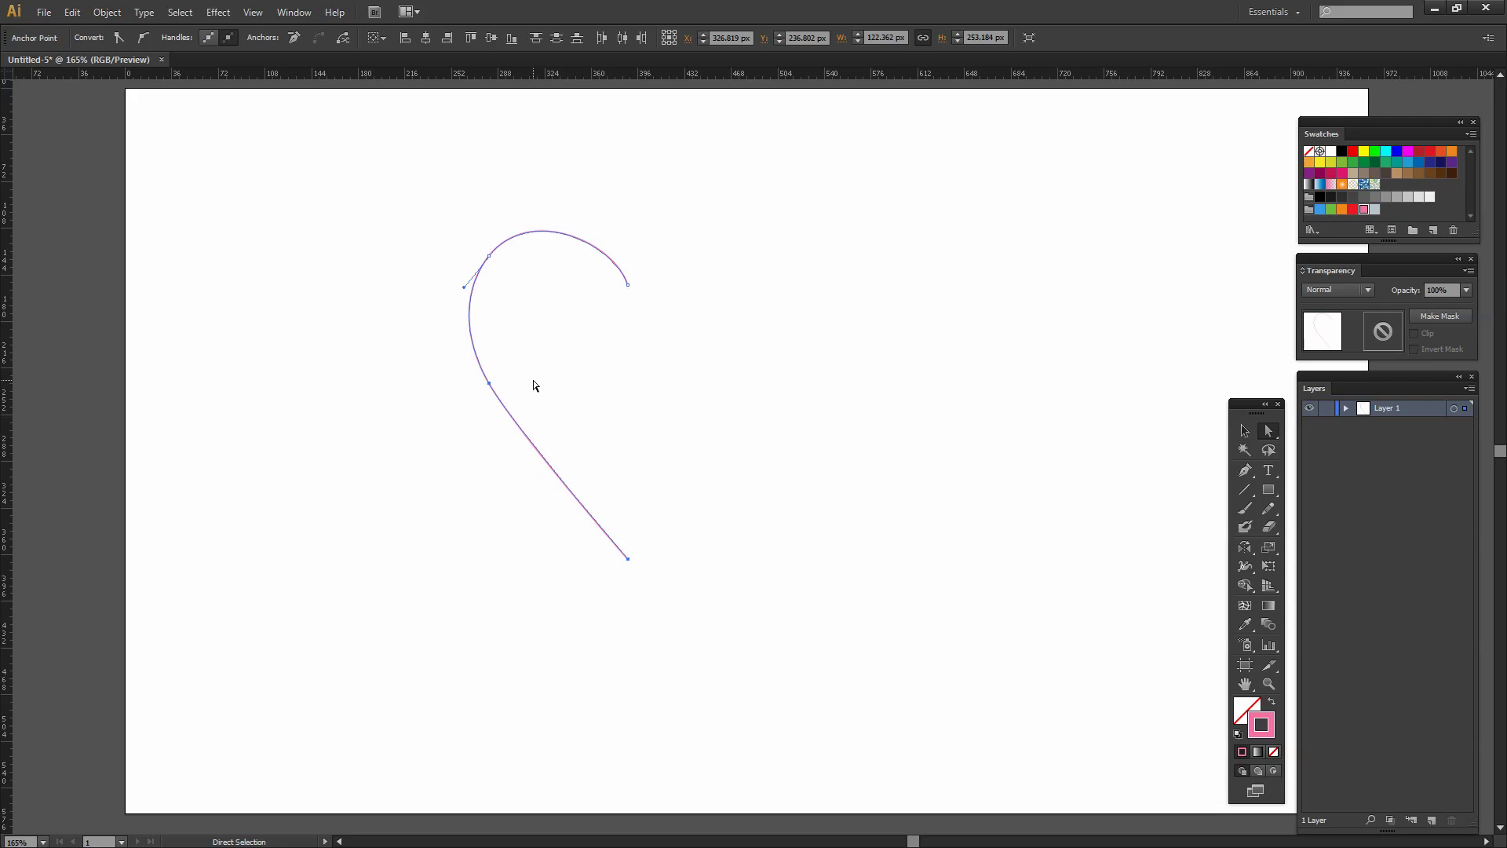
# Raise the pink curve's stroke weight from 1 pt to 5 pt
pyautogui.click(1245, 430)
pyautogui.click(648, 630)
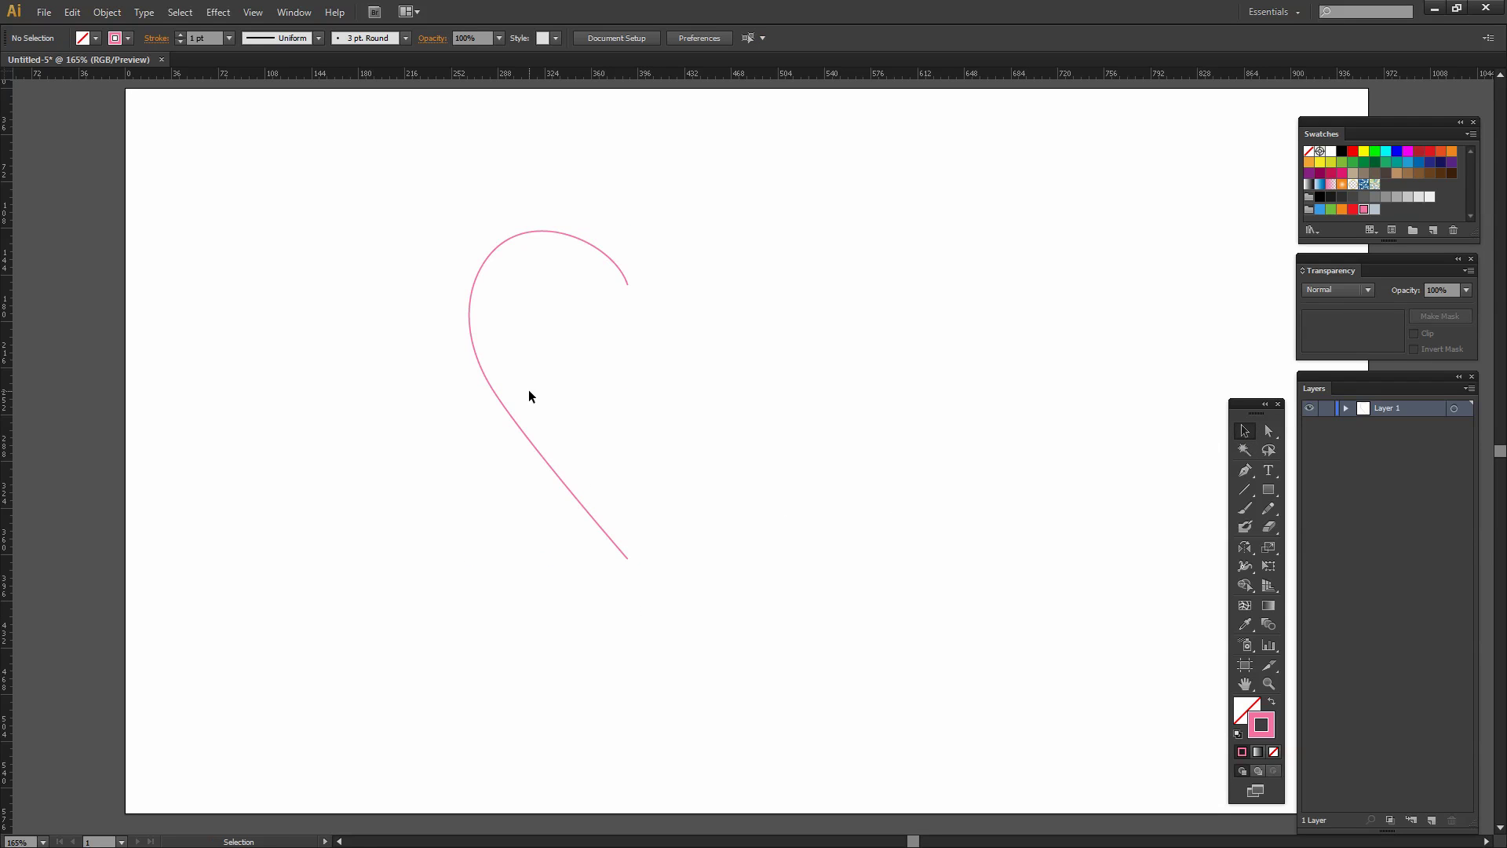
pyautogui.click(471, 344)
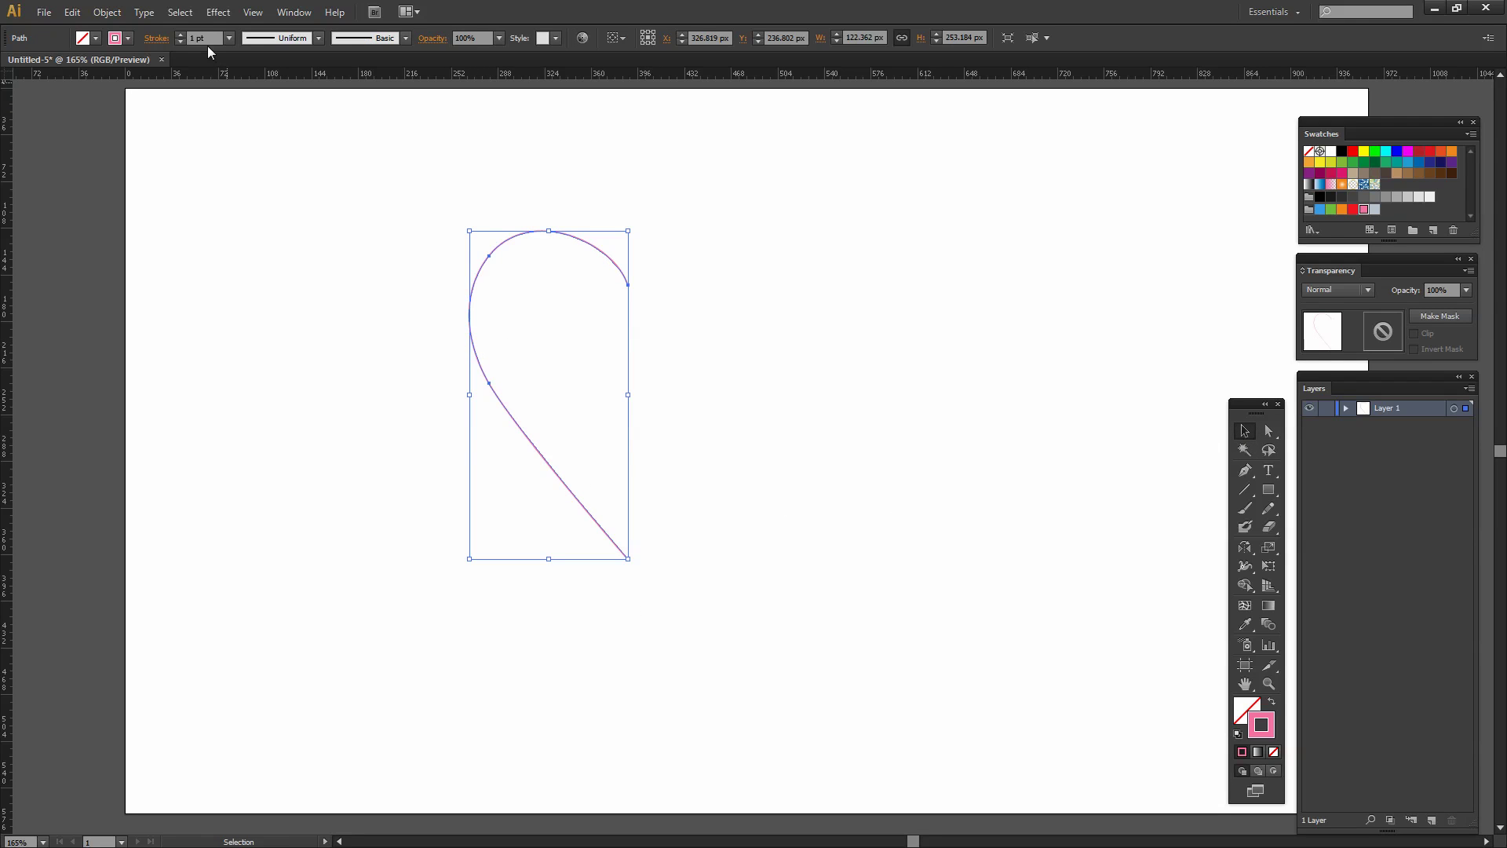
pyautogui.click(180, 34)
pyautogui.click(180, 34)
pyautogui.click(180, 33)
pyautogui.click(180, 33)
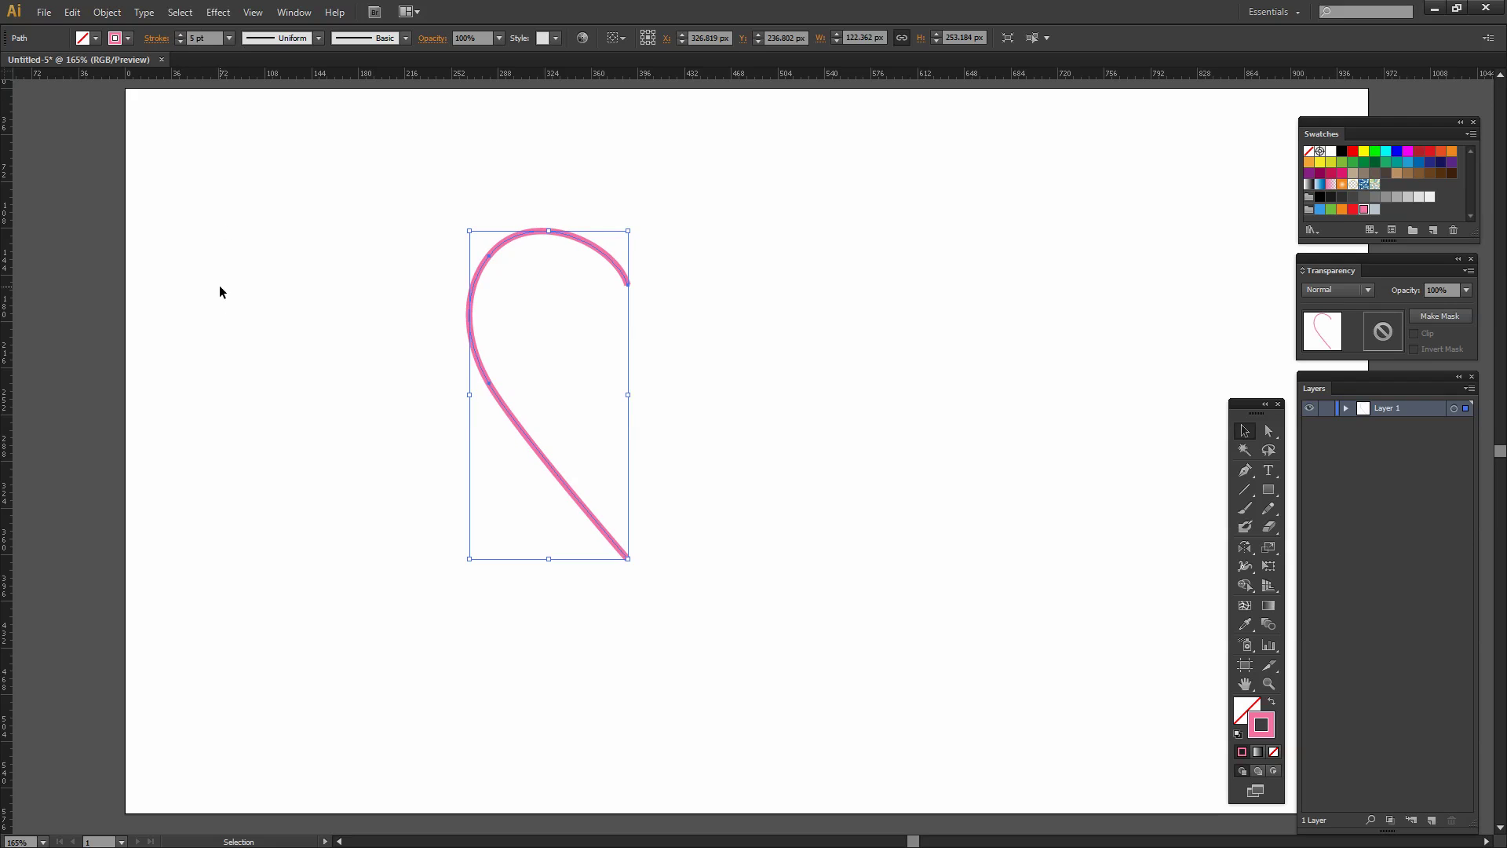
pyautogui.click(405, 521)
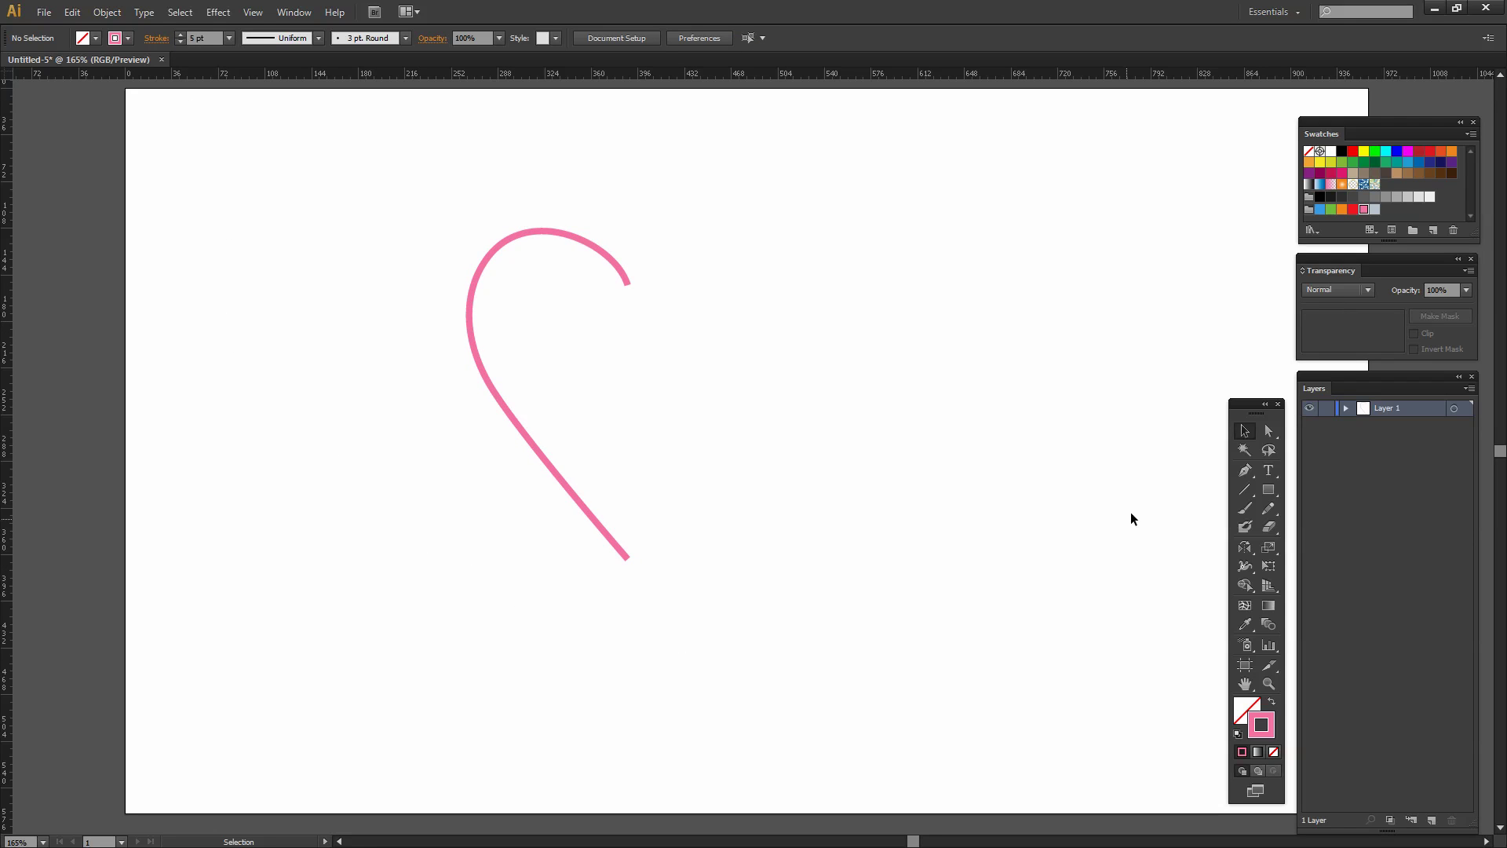
# Reflect a vertical copy of the pink curve about its top endpoint to complete the heart
pyautogui.moveTo(438, 191); pyautogui.dragTo(686, 601)
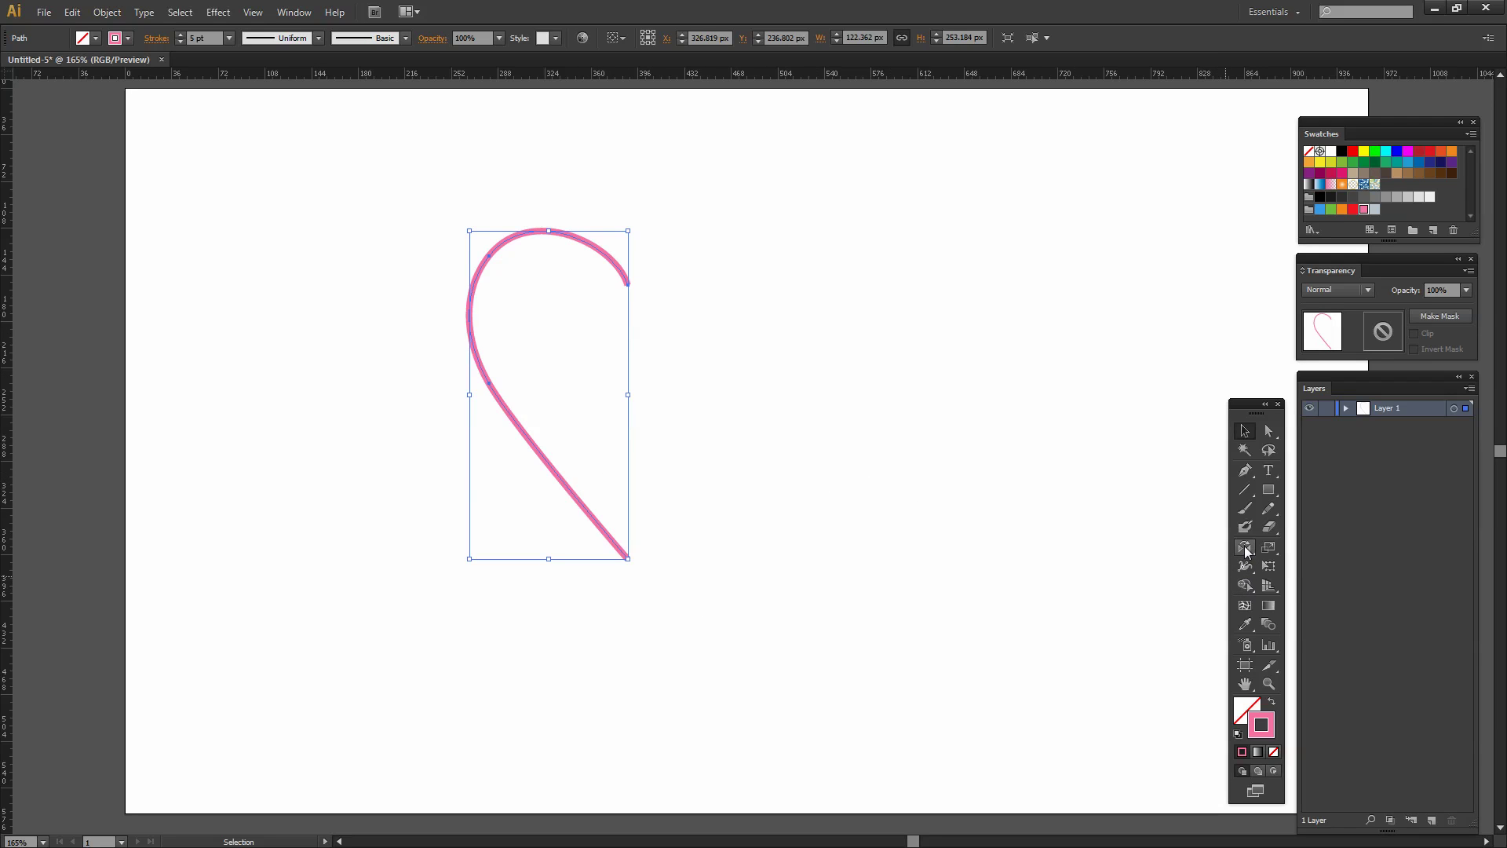
pyautogui.moveTo(1248, 552); pyautogui.dragTo(1279, 564)
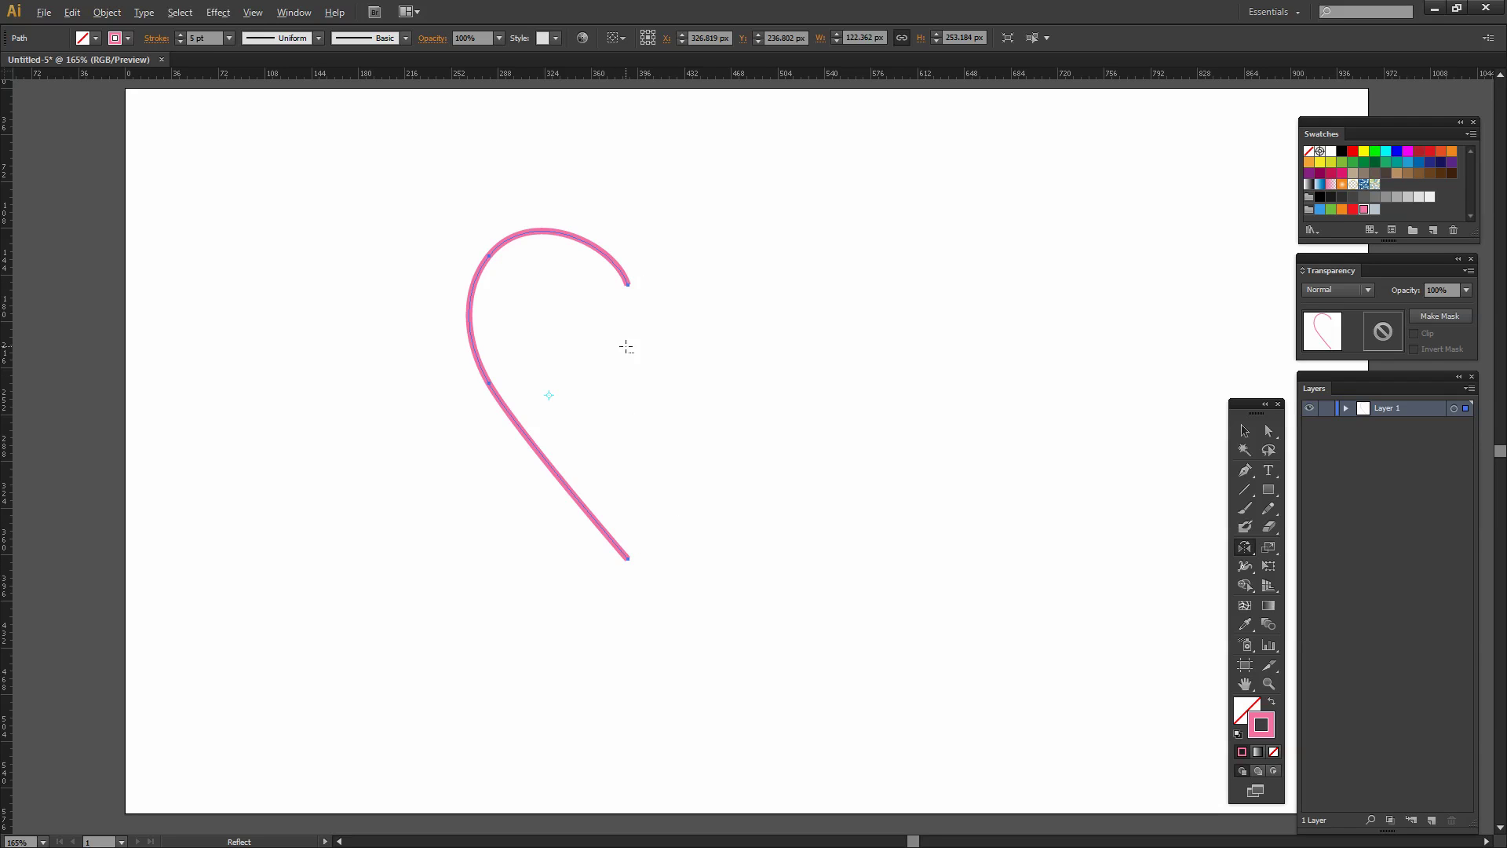
pyautogui.keyDown('alt'); pyautogui.click(628, 284); pyautogui.keyUp('alt')
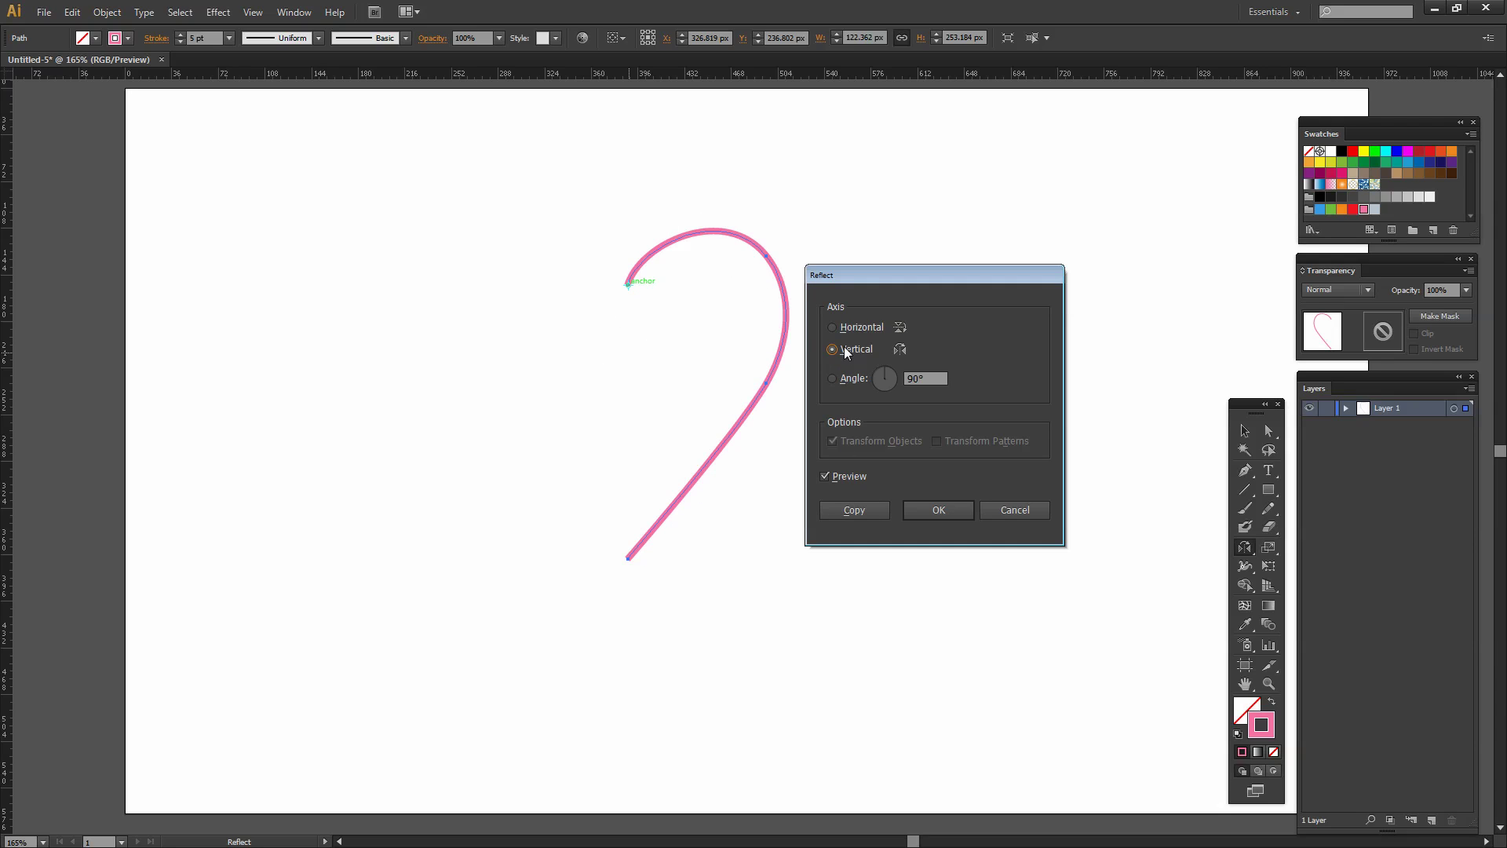
pyautogui.click(845, 509)
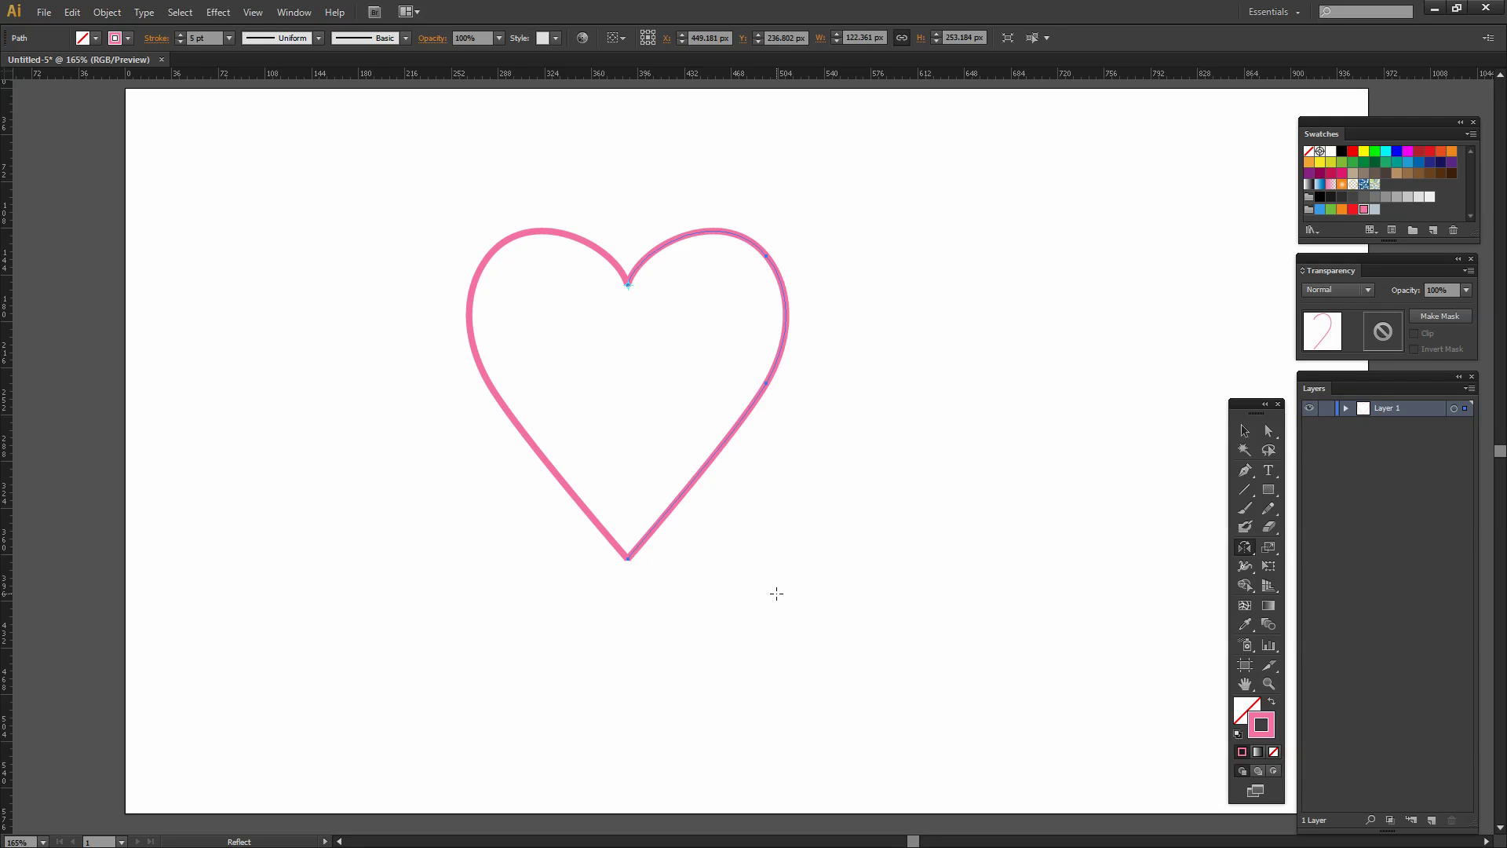
pyautogui.click(1245, 431)
pyautogui.moveTo(856, 657); pyautogui.dragTo(428, 168)
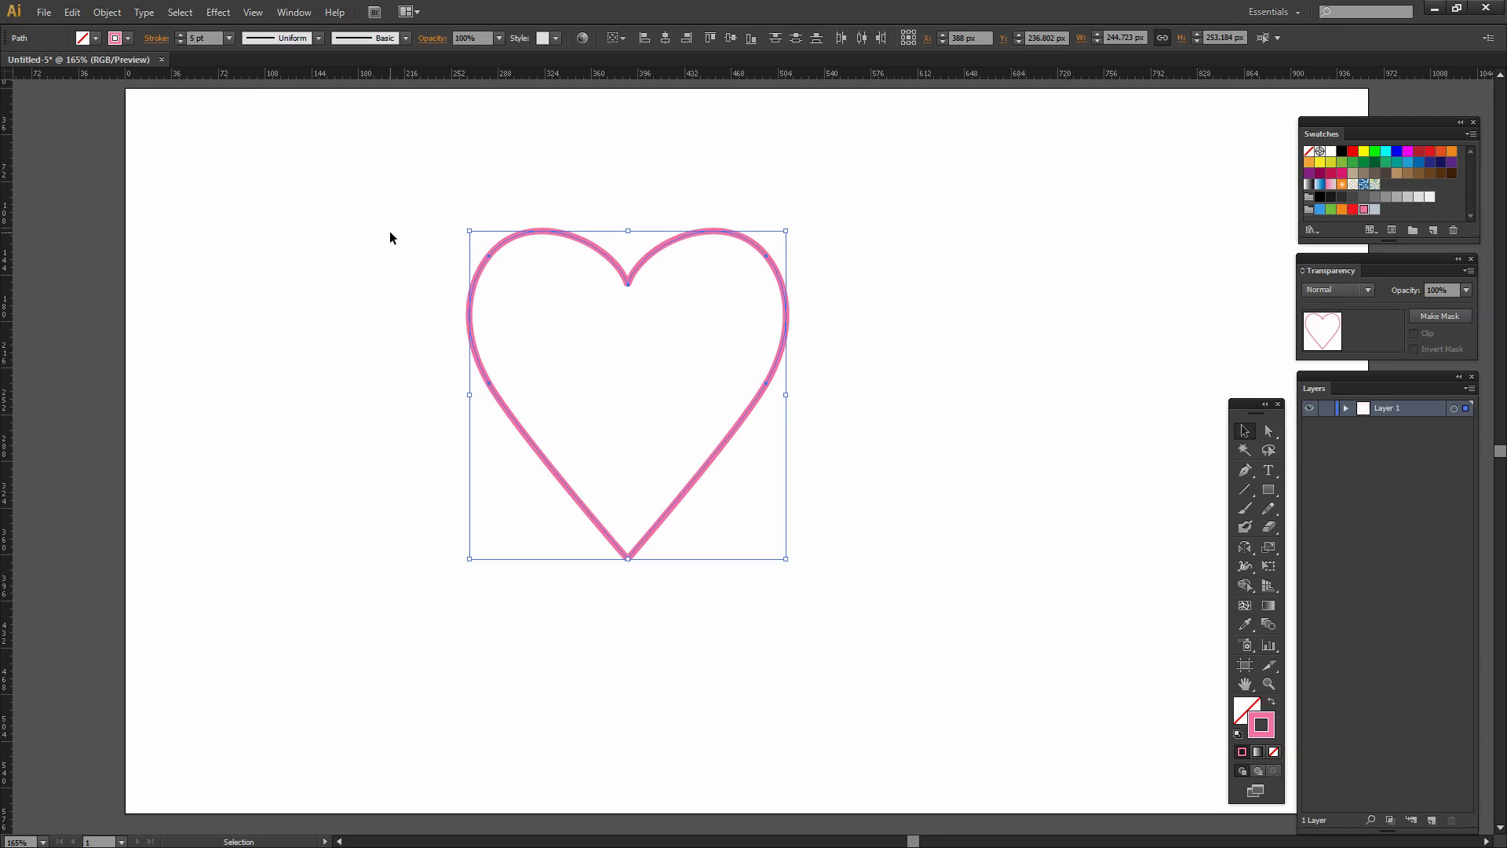
# Join the two halves with Object > Path > Join, then scale the heart to about 149 × 185 px
pyautogui.click(106, 13)
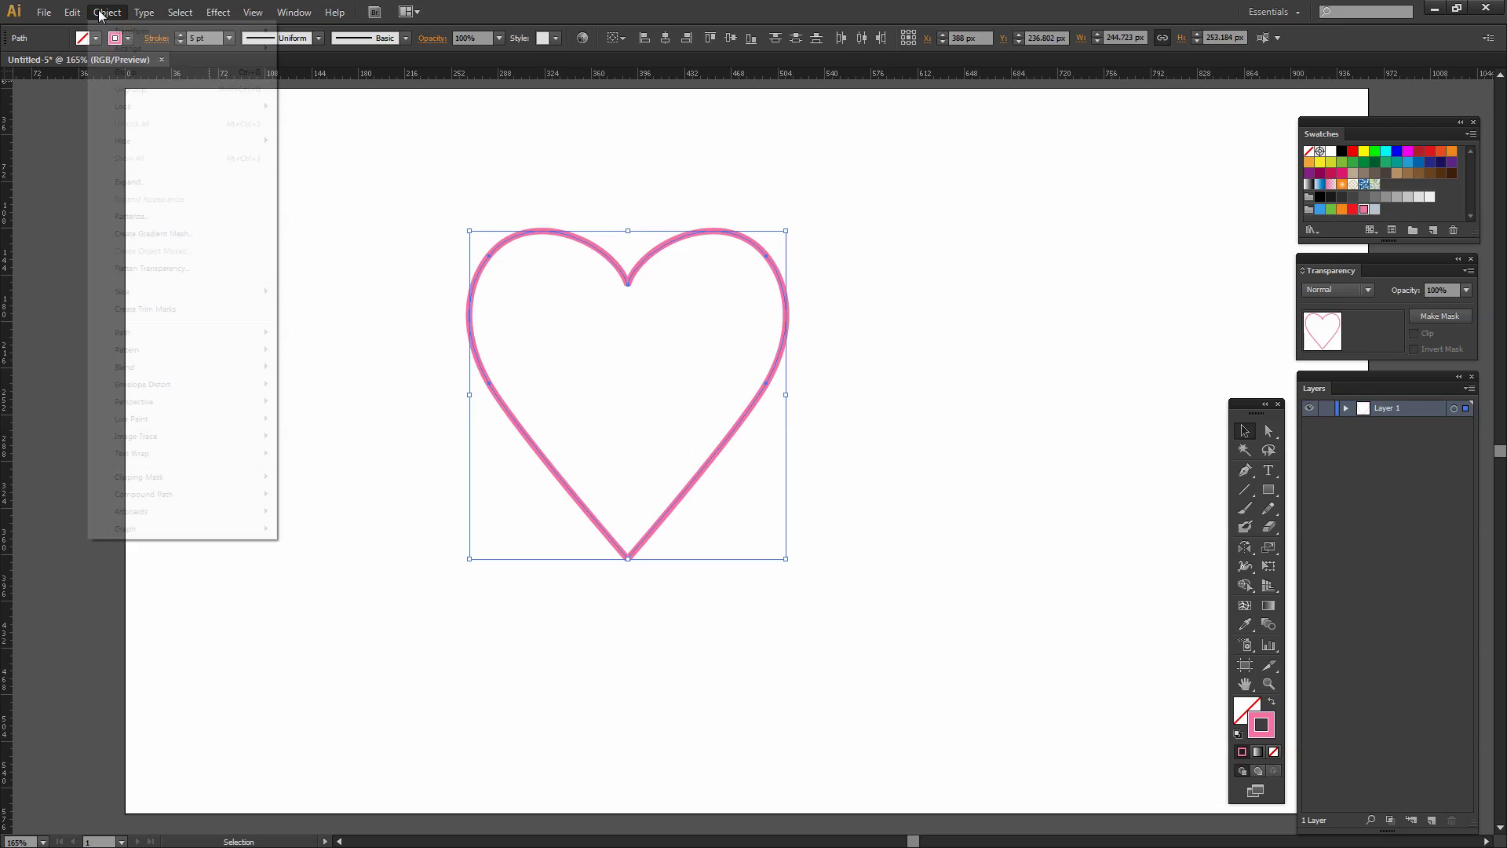
pyautogui.moveTo(136, 339)
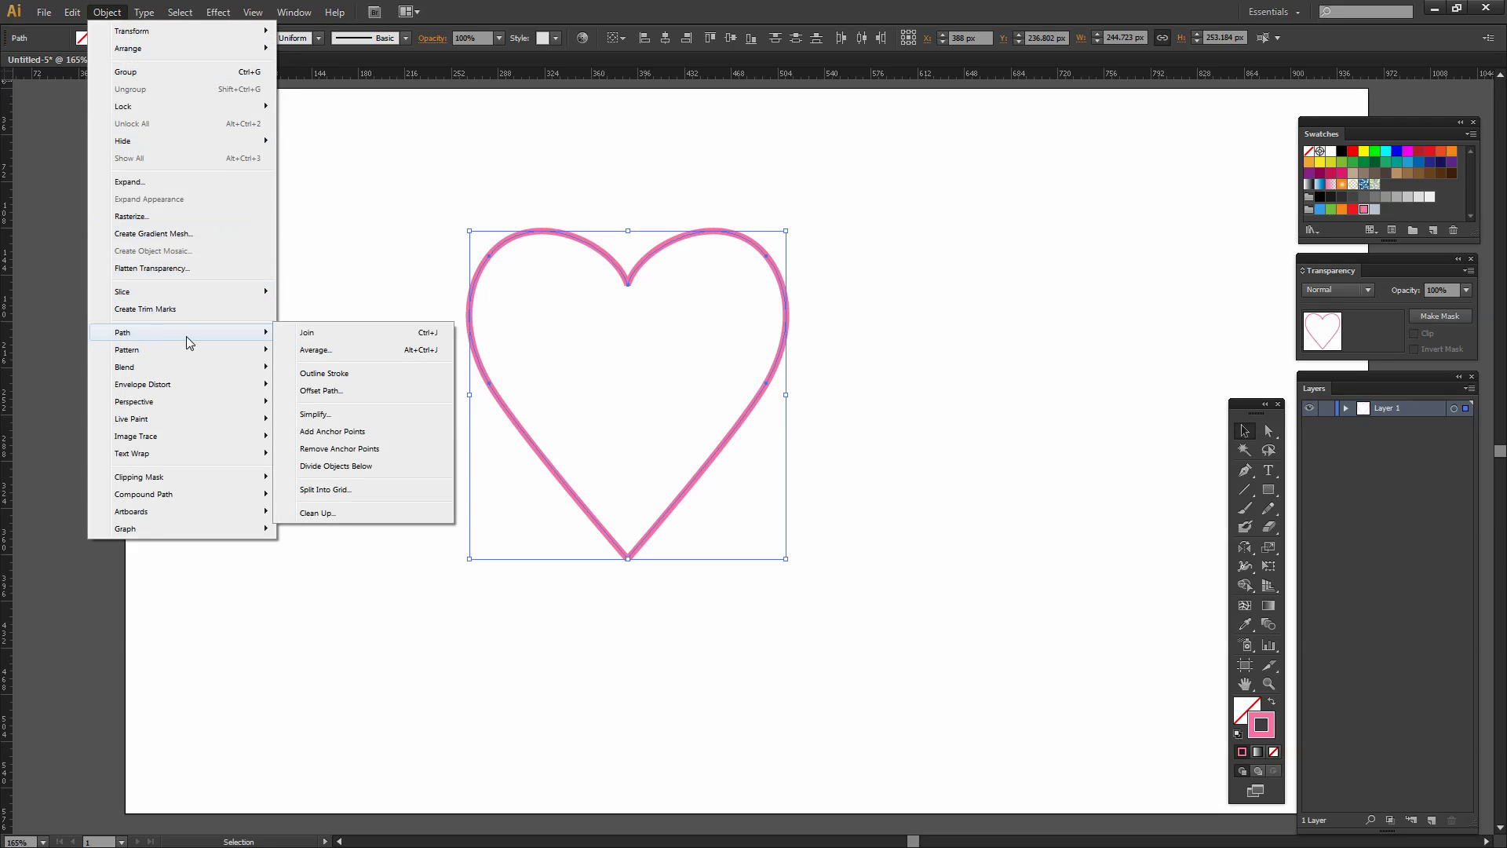
pyautogui.click(298, 333)
pyautogui.click(365, 451)
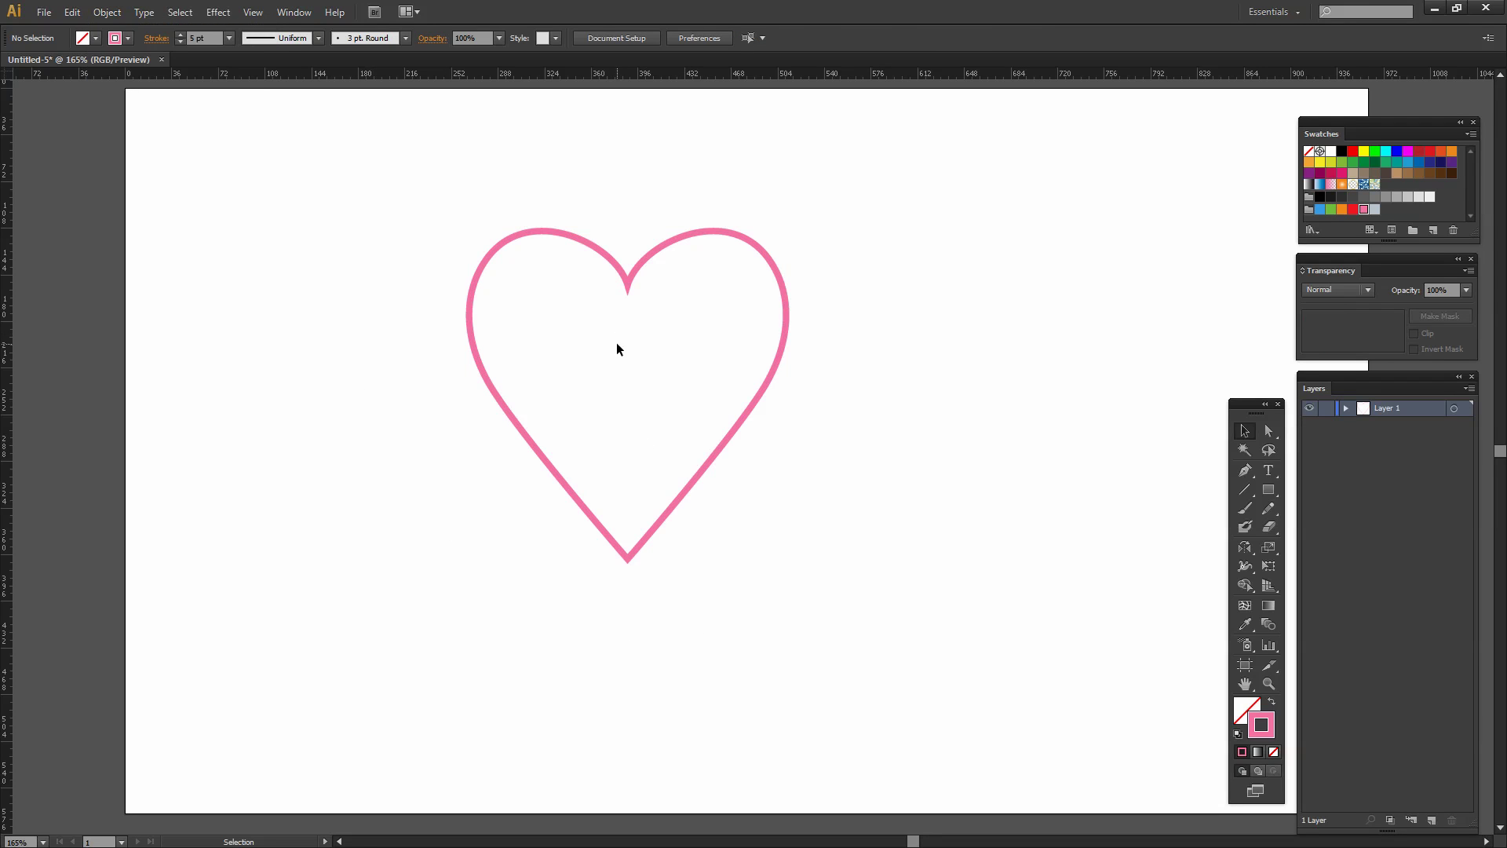
pyautogui.click(627, 284)
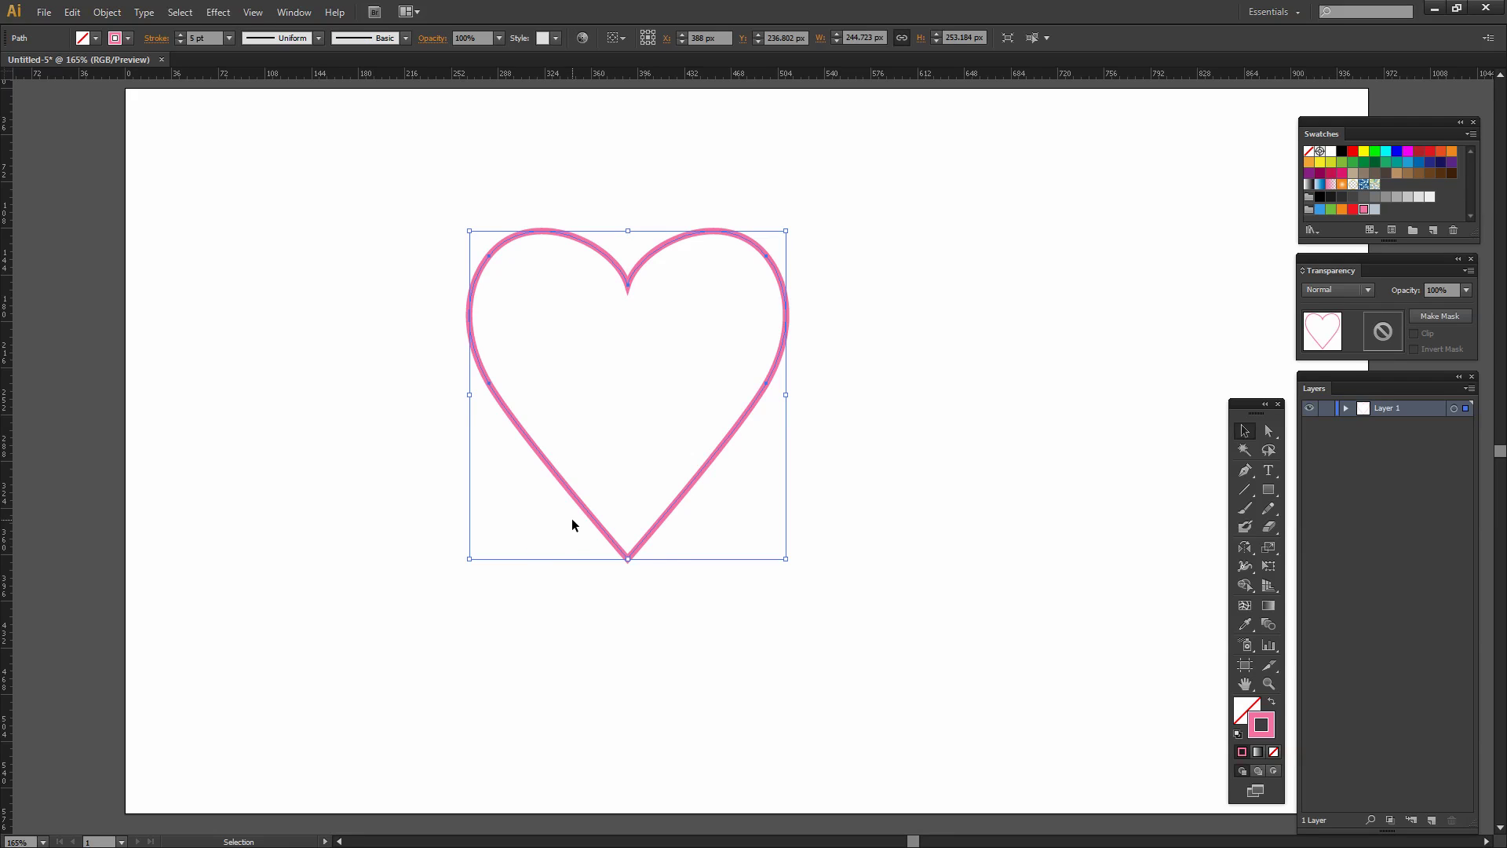
pyautogui.moveTo(469, 559); pyautogui.dragTo(593, 471)
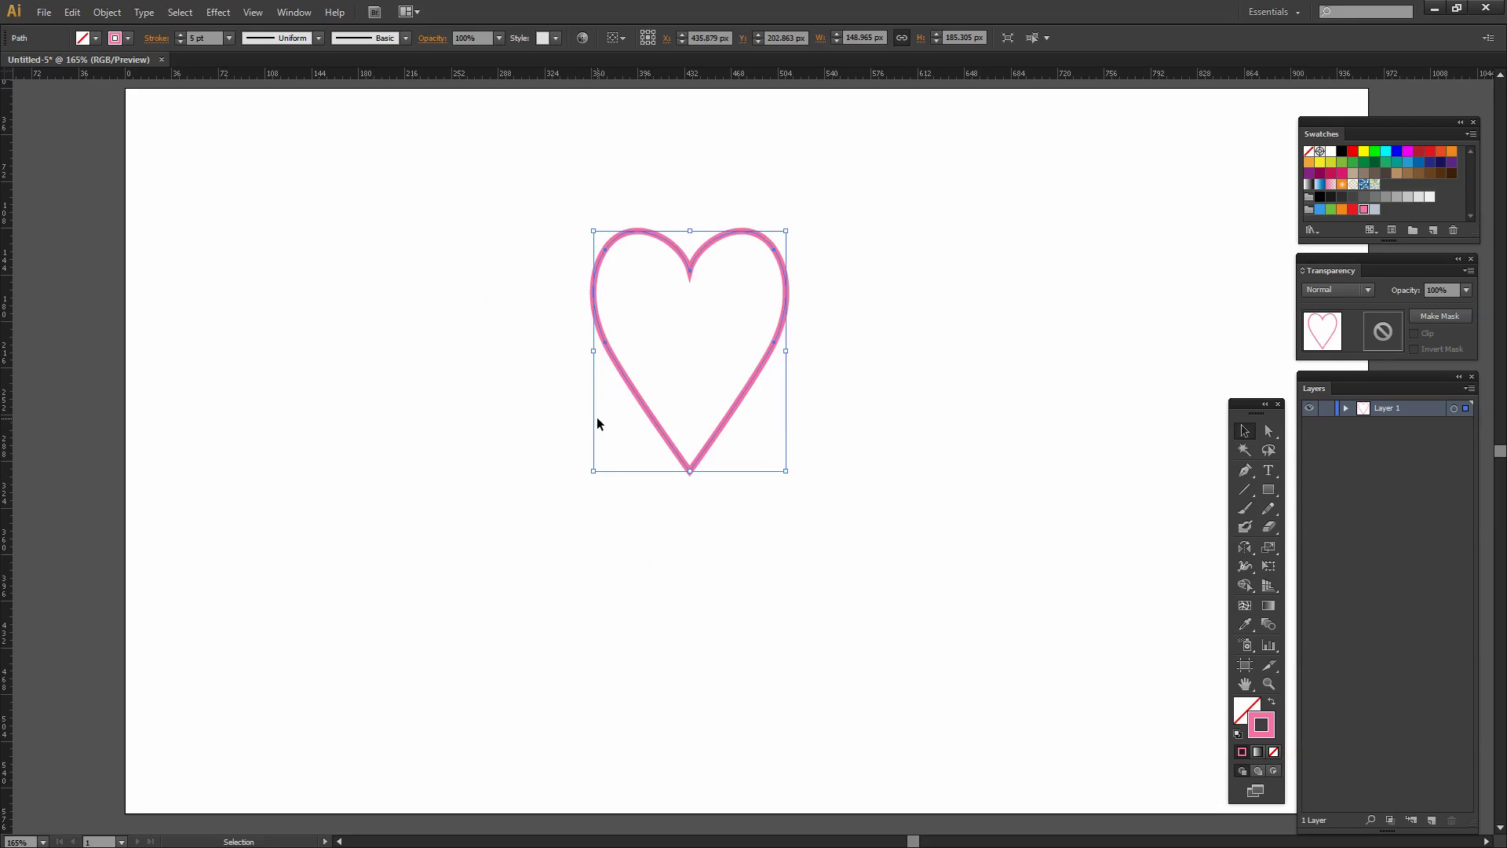
# Undo the scaling and shrink the heart proportionally to about 148 px instead
pyautogui.click(72, 12)
pyautogui.click(87, 27)
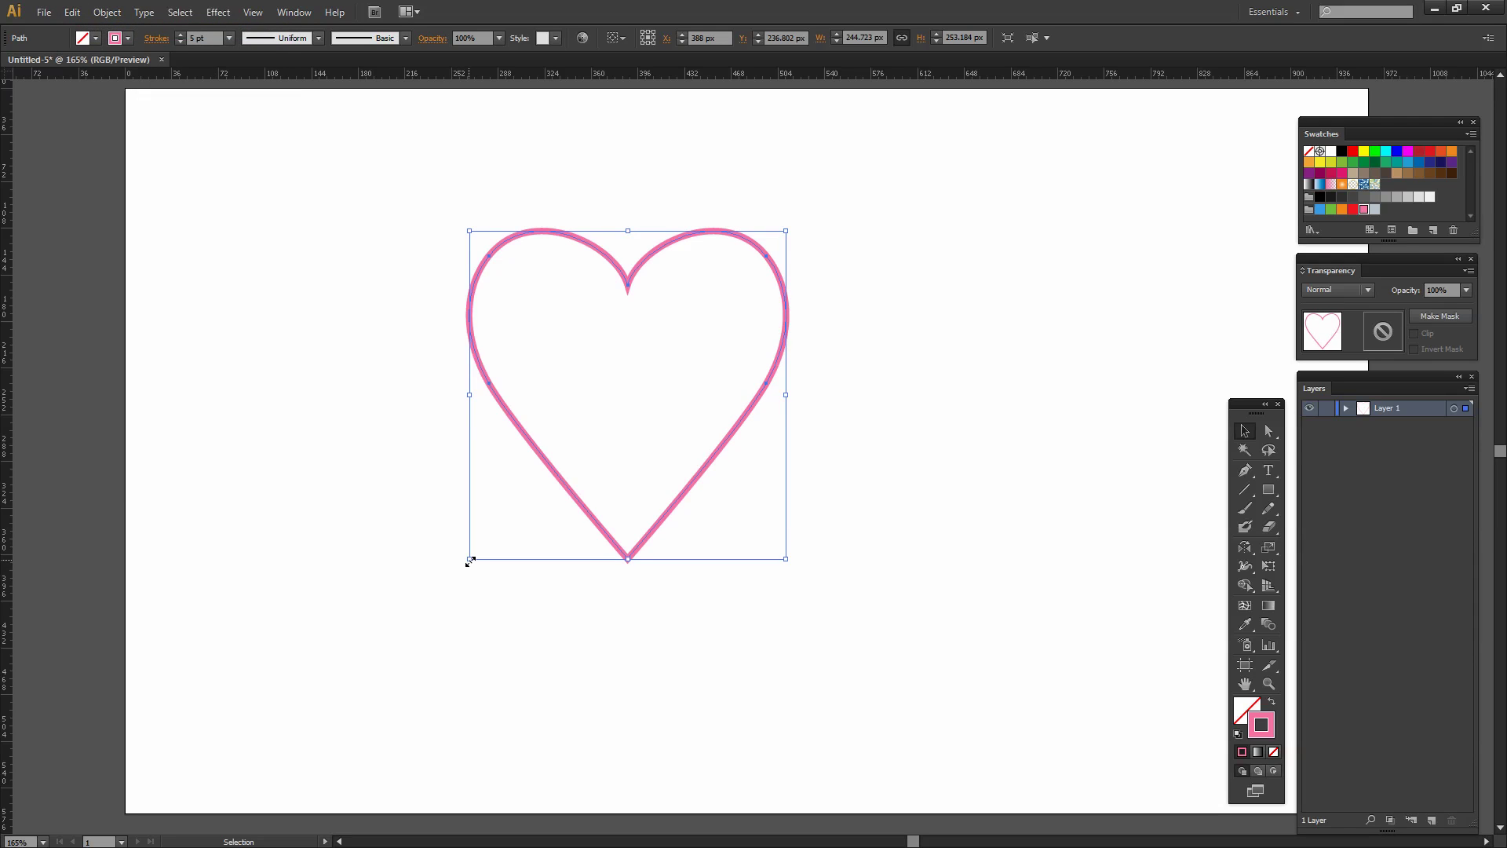
pyautogui.moveTo(470, 561); pyautogui.dragTo(595, 484)
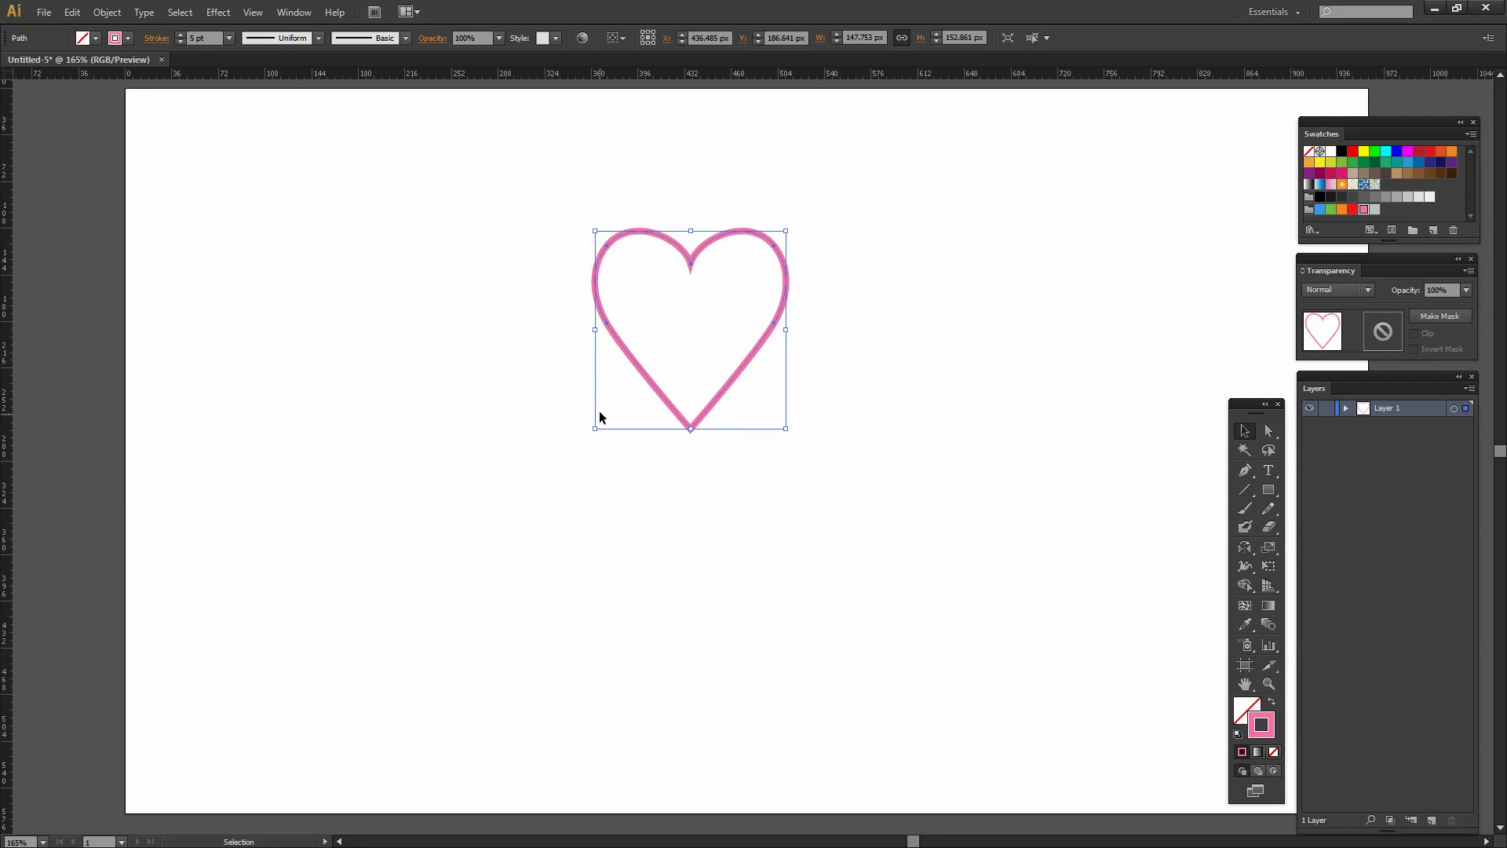
# Copy the heart to the lower left, move the original off-canvas, and shrink the copy to a solid pink 41 × 43 px heart
pyautogui.moveTo(646, 376); pyautogui.dragTo(275, 647)
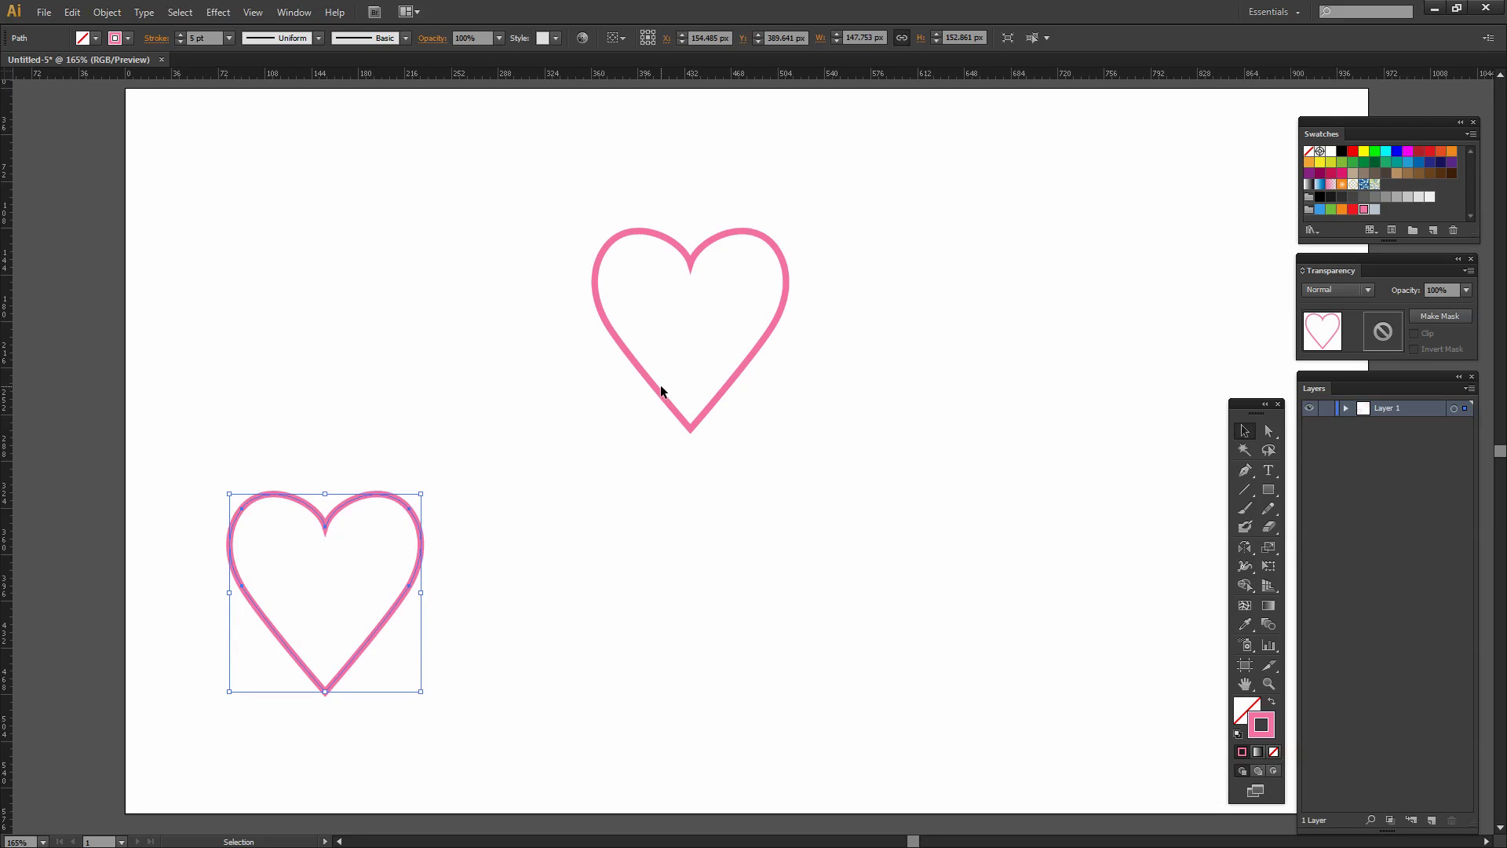
pyautogui.moveTo(661, 390); pyautogui.dragTo(58, 346)
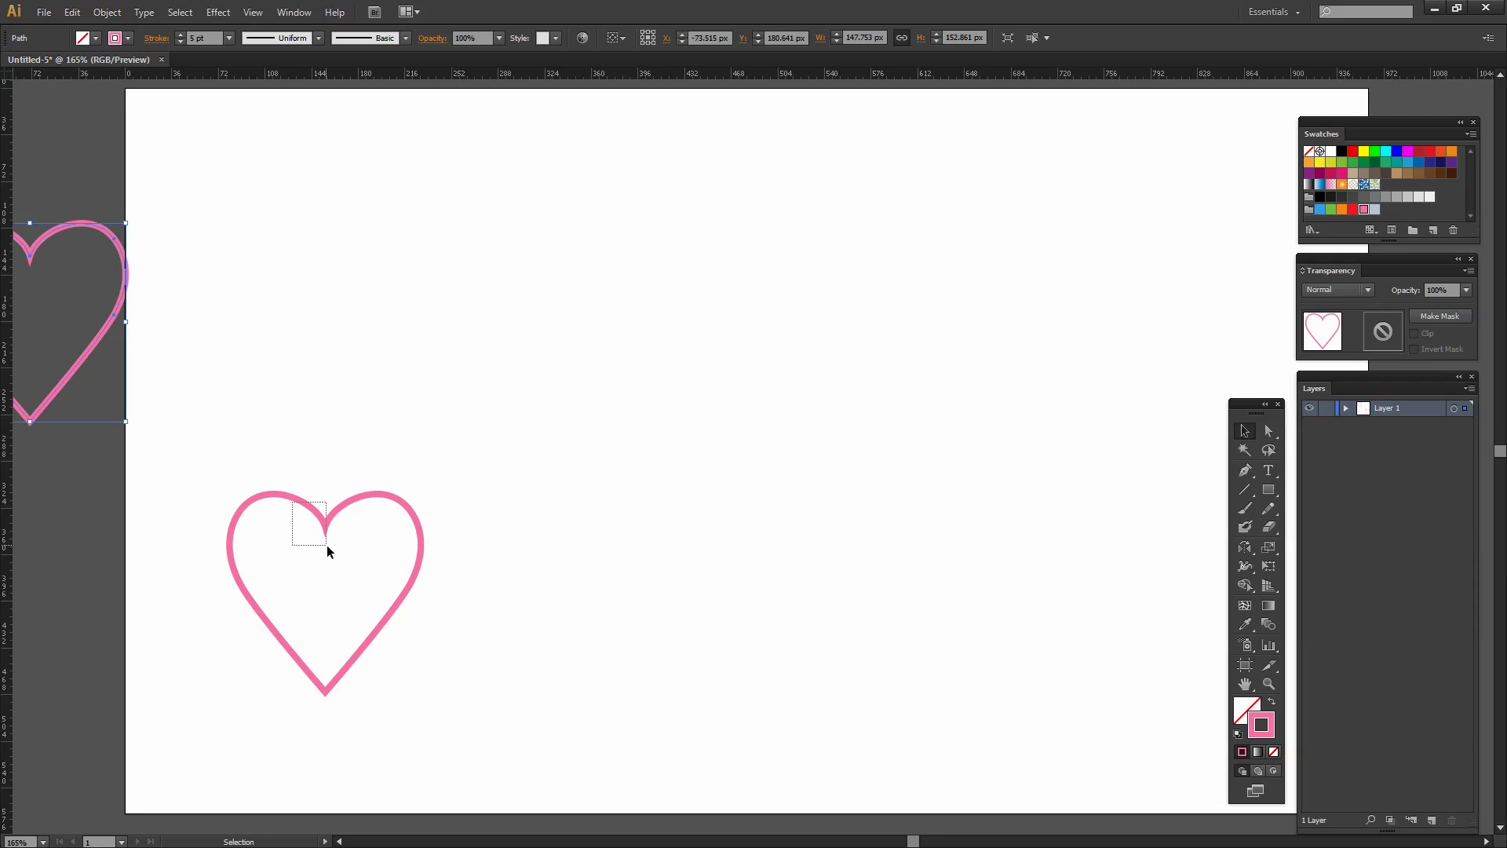
pyautogui.moveTo(327, 545); pyautogui.dragTo(366, 617)
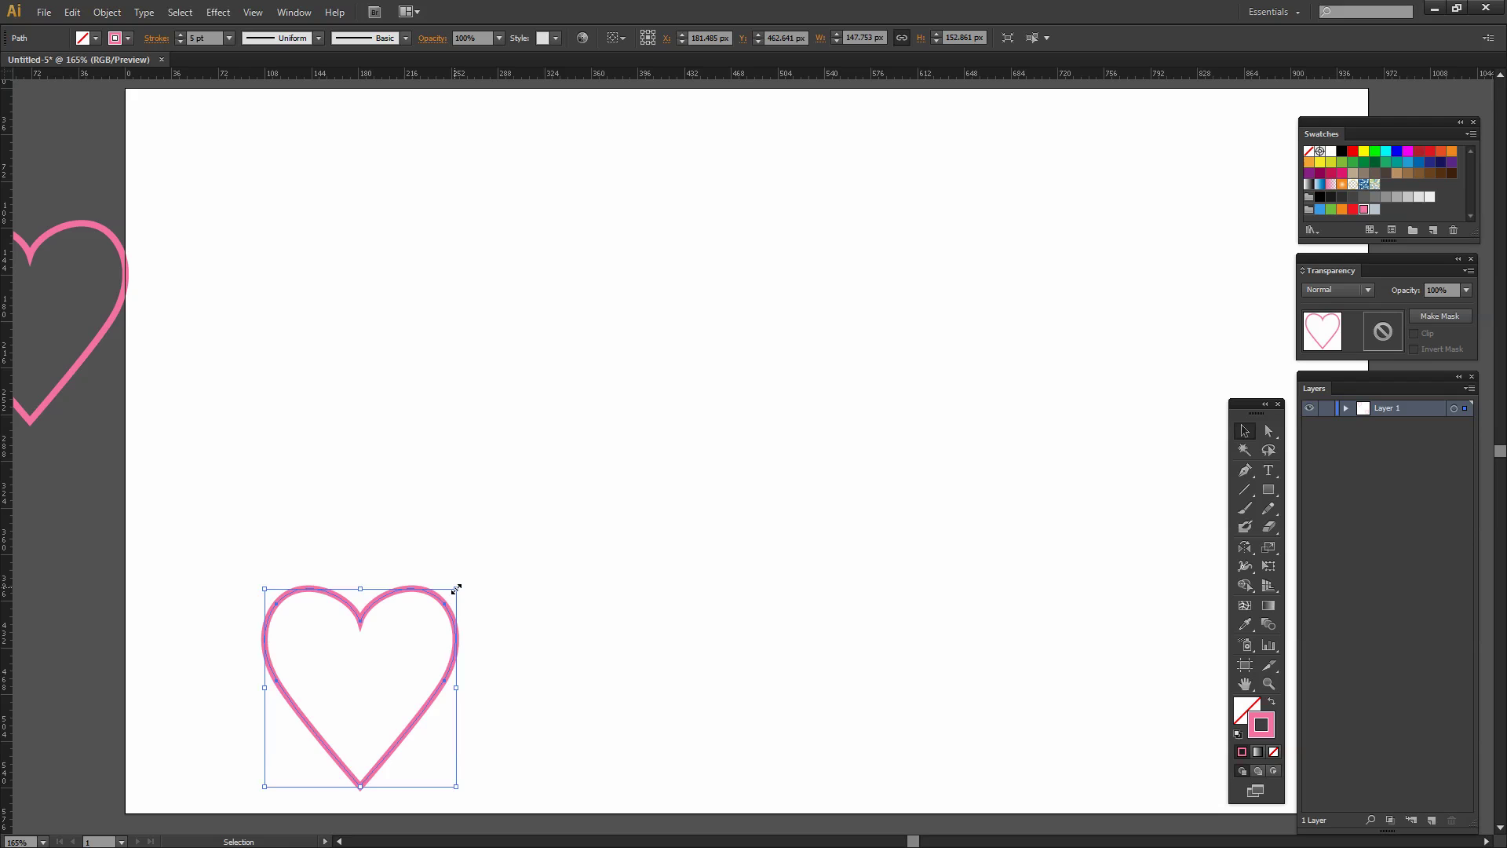
pyautogui.moveTo(456, 588); pyautogui.dragTo(319, 732)
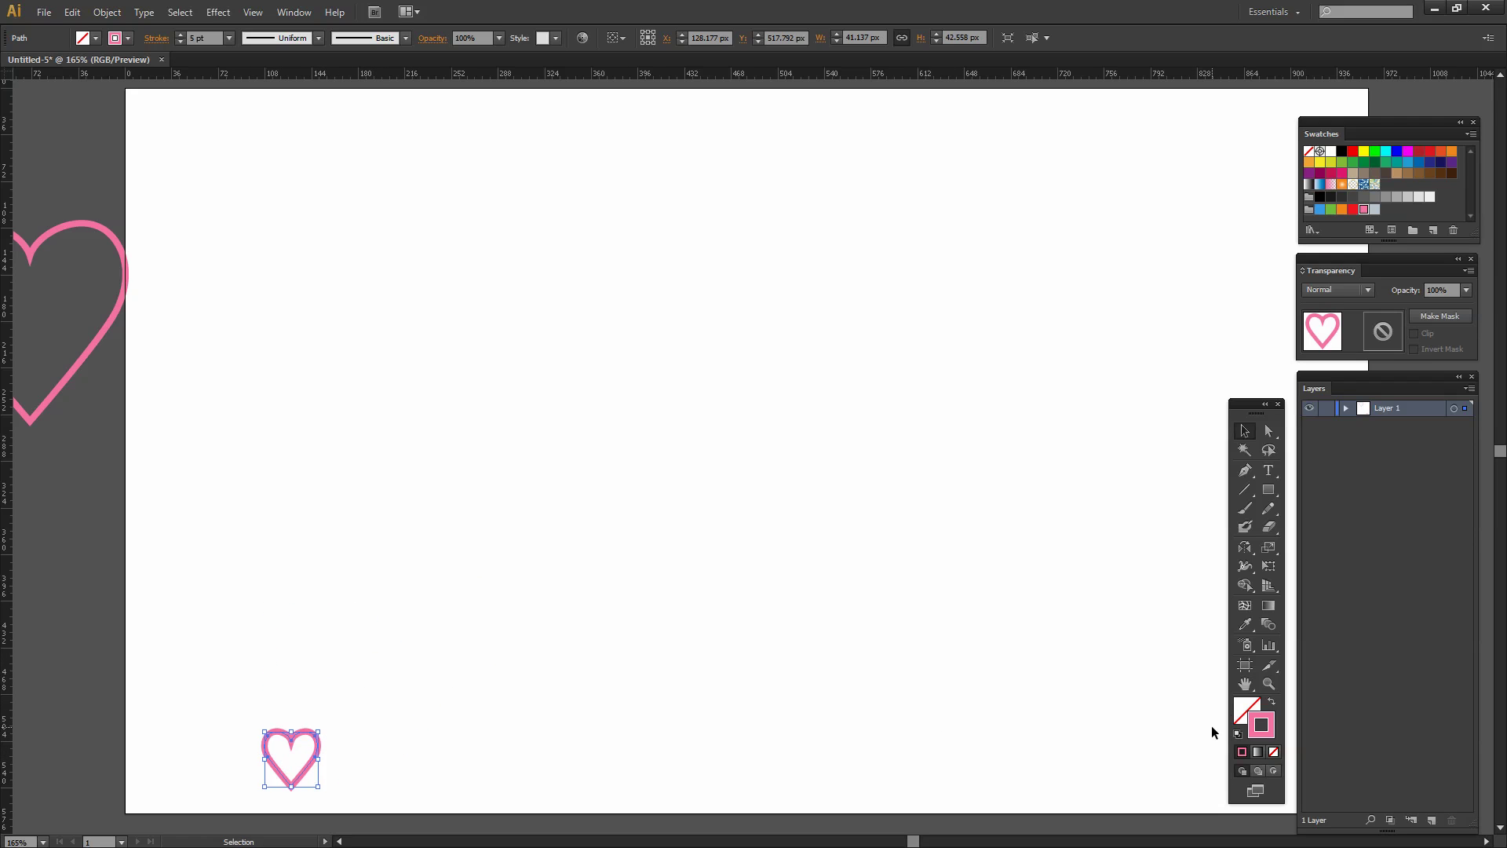
pyautogui.click(1268, 703)
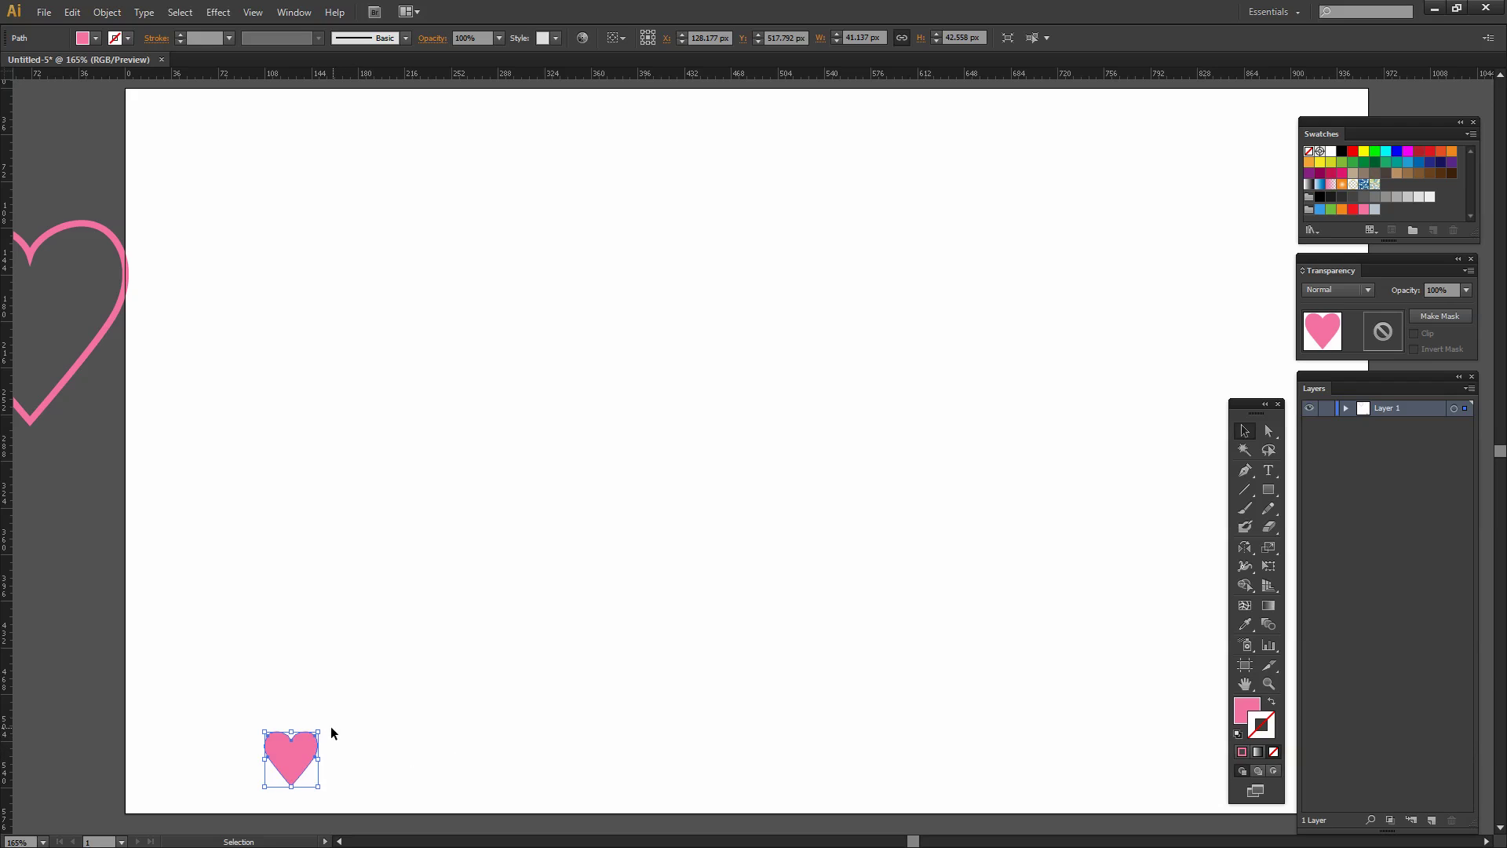
# Copy the solid heart to the top-left and shrink it to about 11 × 12 px
pyautogui.moveTo(318, 732); pyautogui.dragTo(283, 160)
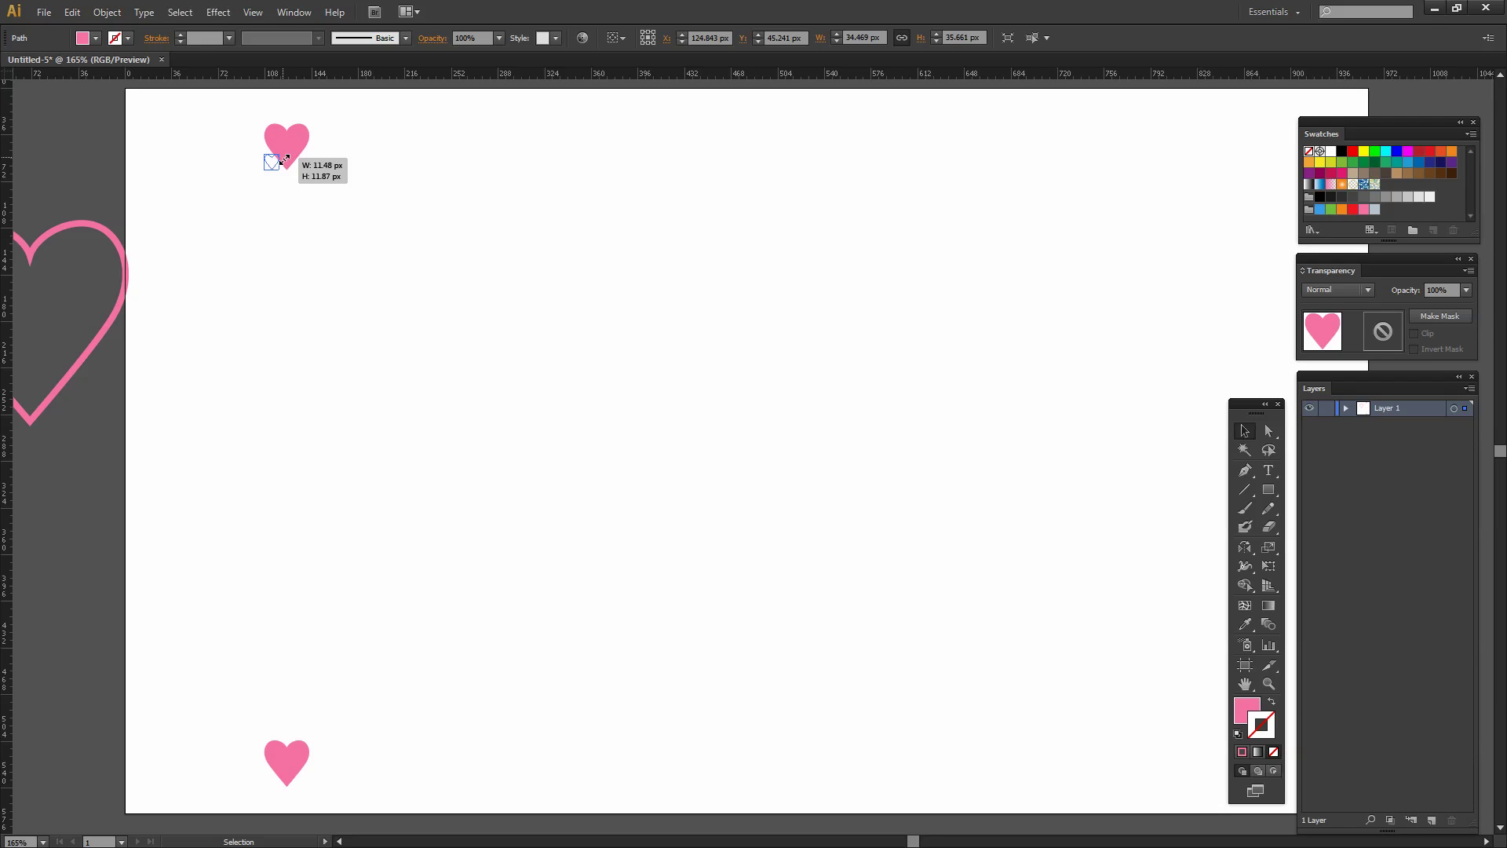
pyautogui.moveTo(284, 160); pyautogui.dragTo(283, 162)
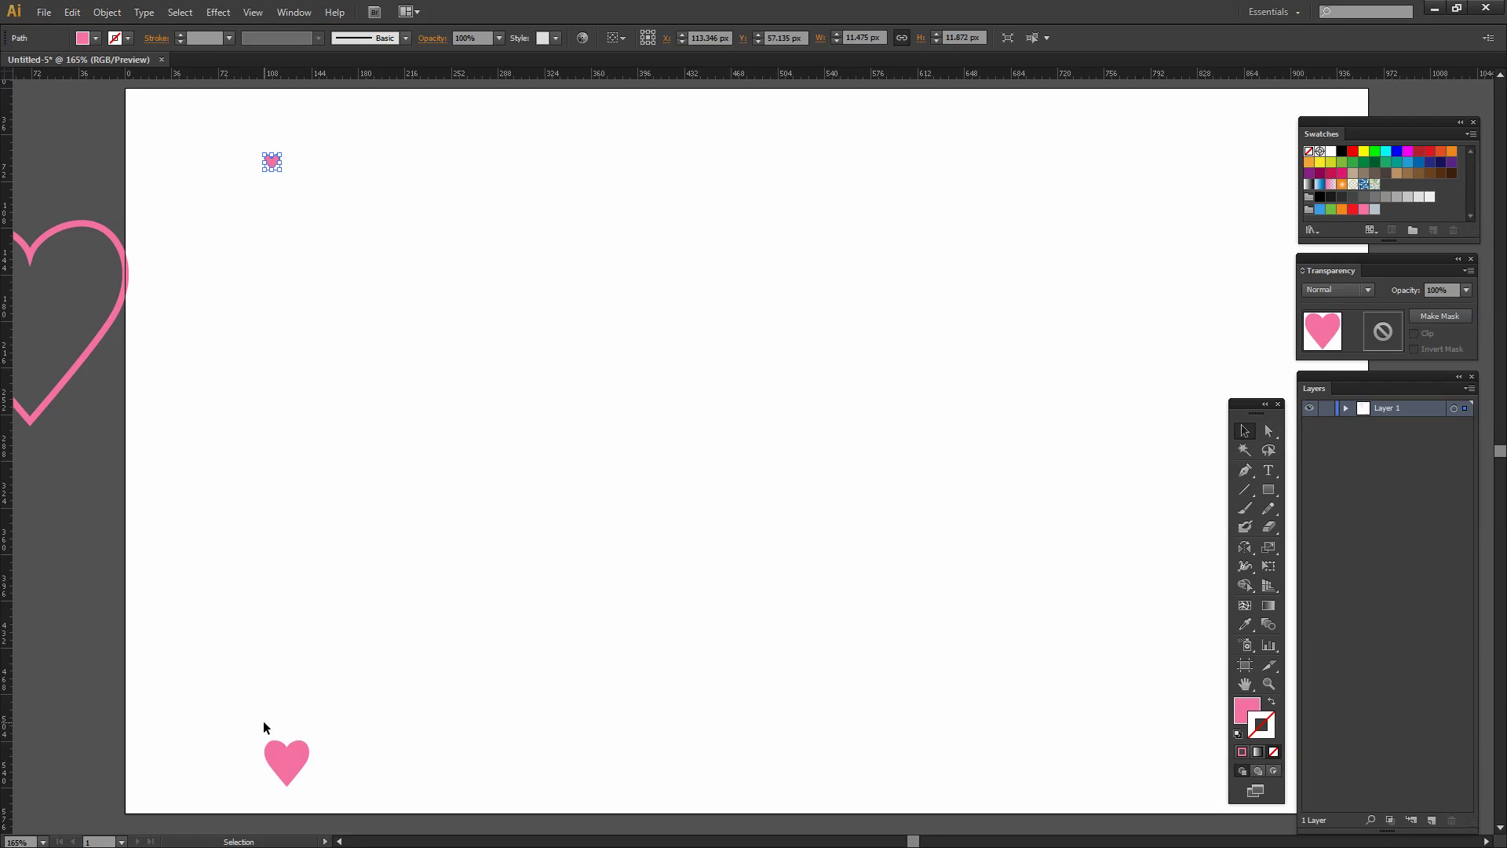
pyautogui.click(268, 367)
pyautogui.moveTo(250, 157); pyautogui.dragTo(289, 166)
pyautogui.click(286, 162)
pyautogui.click(346, 692)
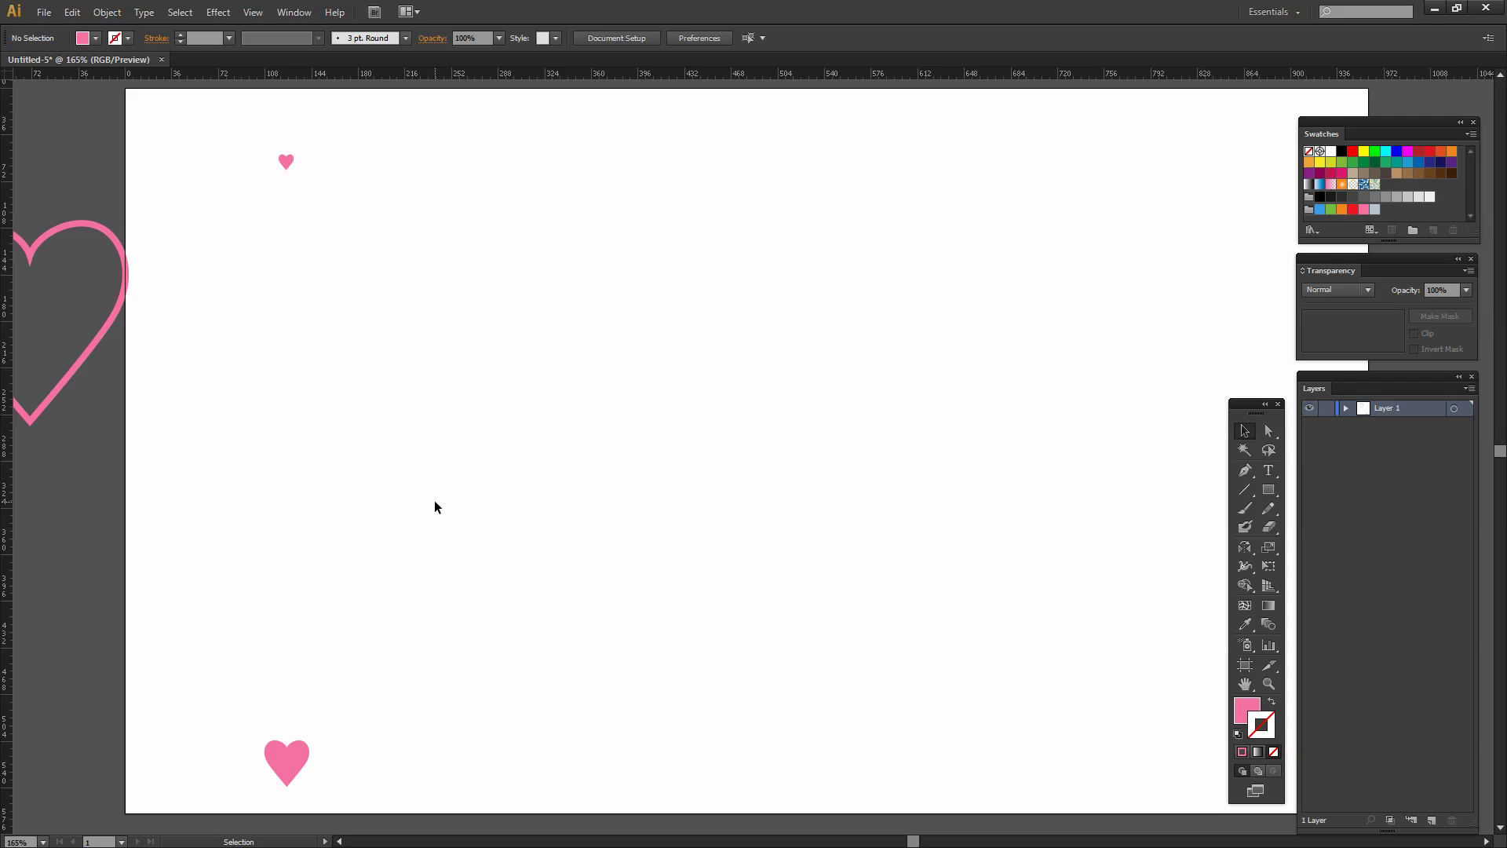
# Fill the bottom heart dark red and remove its outline
pyautogui.click(294, 759)
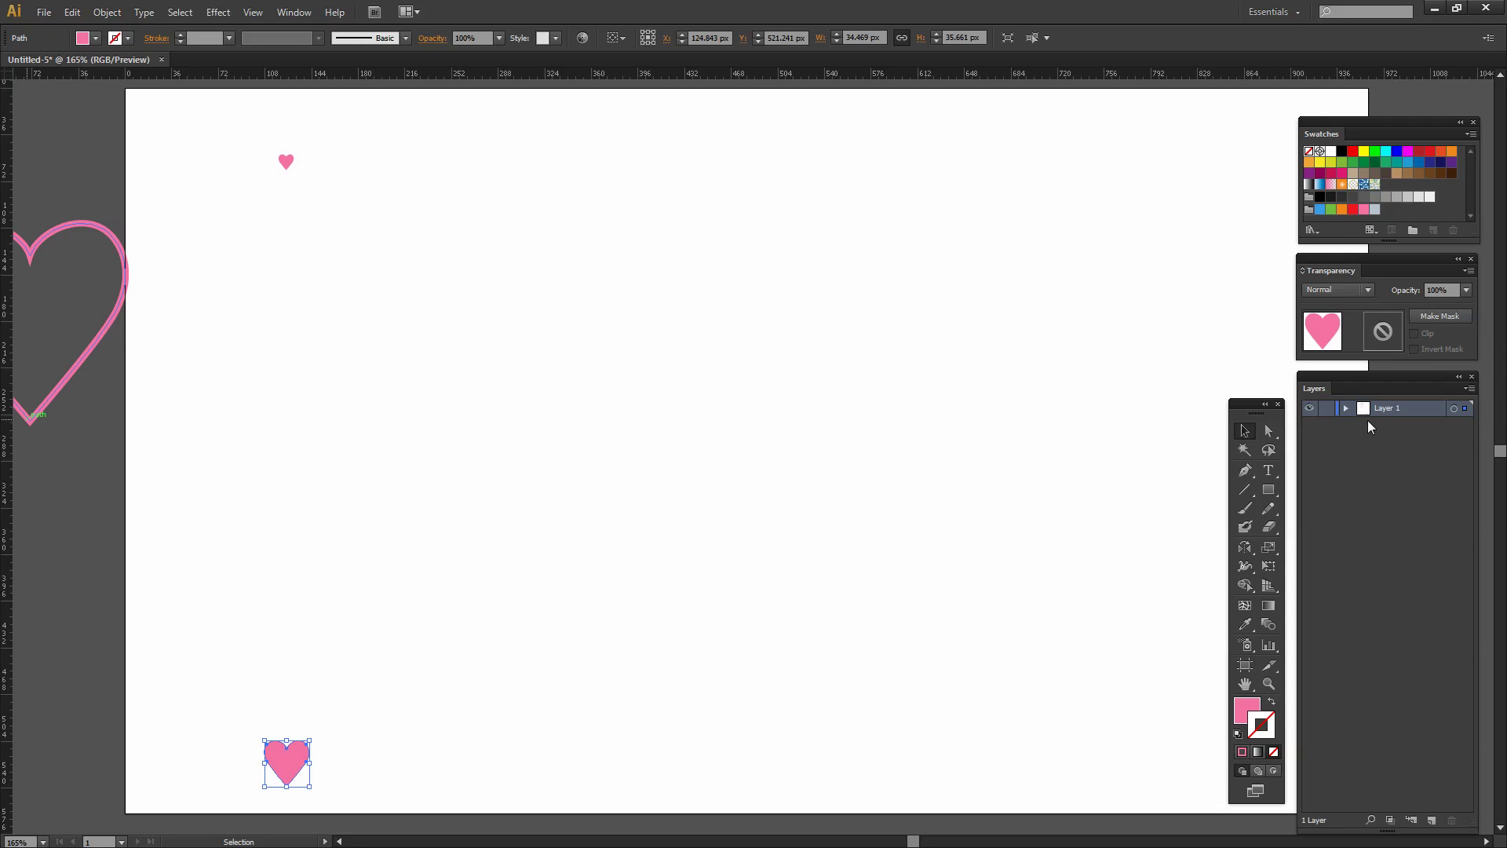
pyautogui.click(1418, 152)
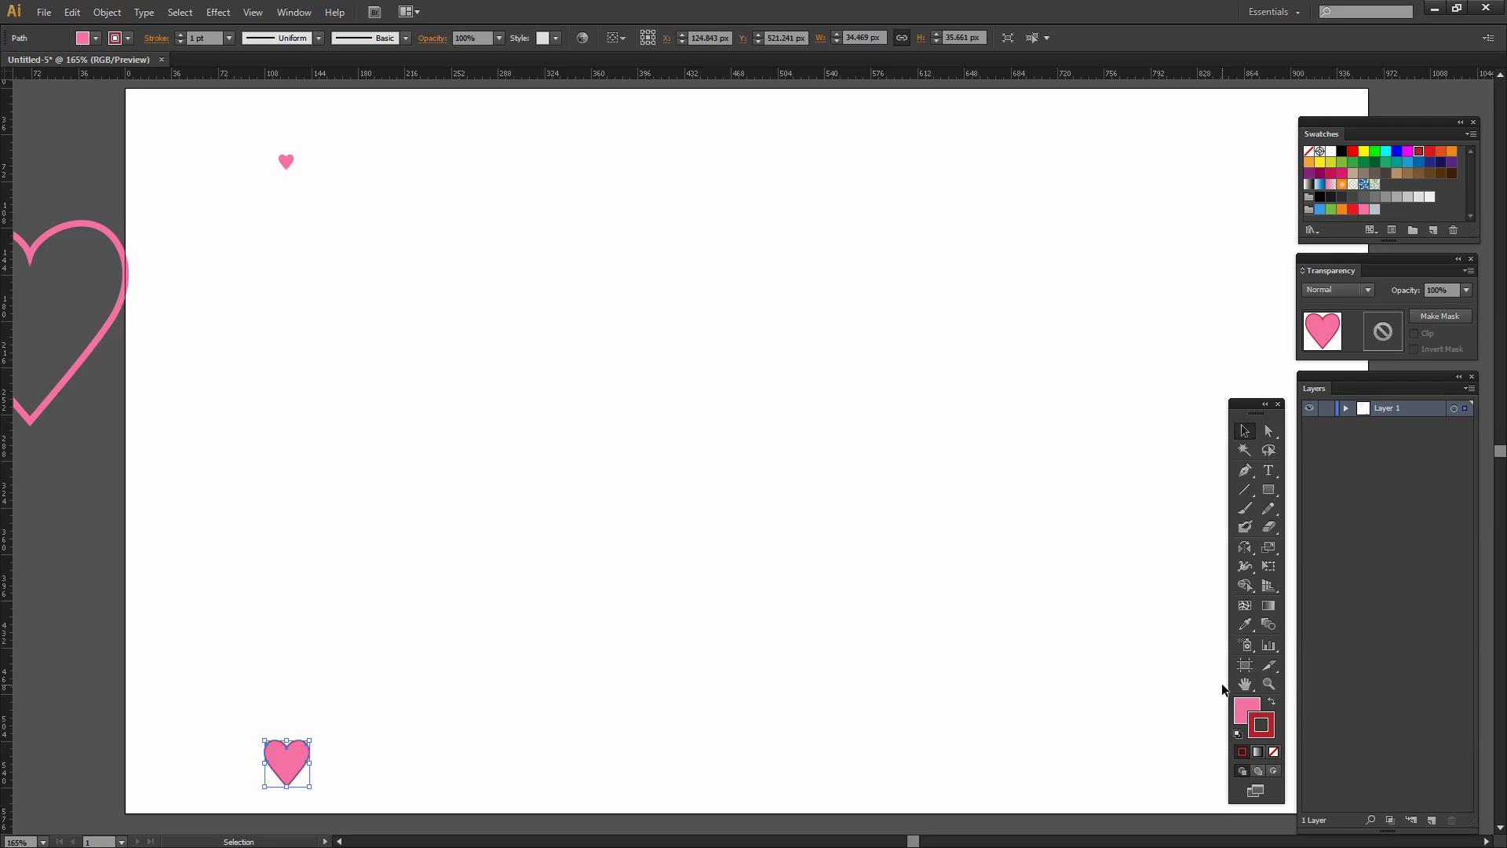
pyautogui.click(1272, 702)
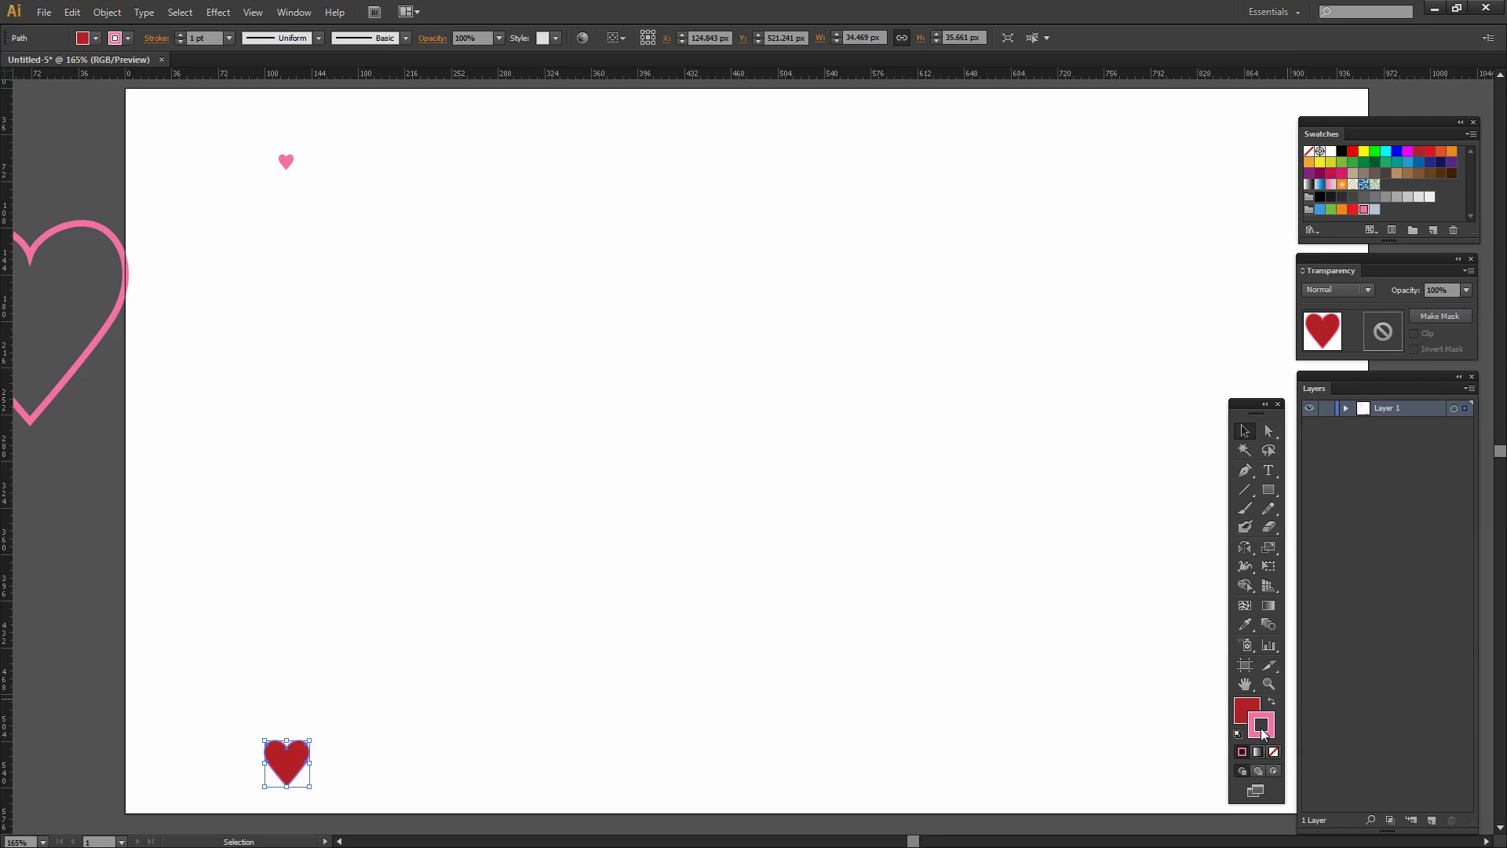
pyautogui.click(1273, 752)
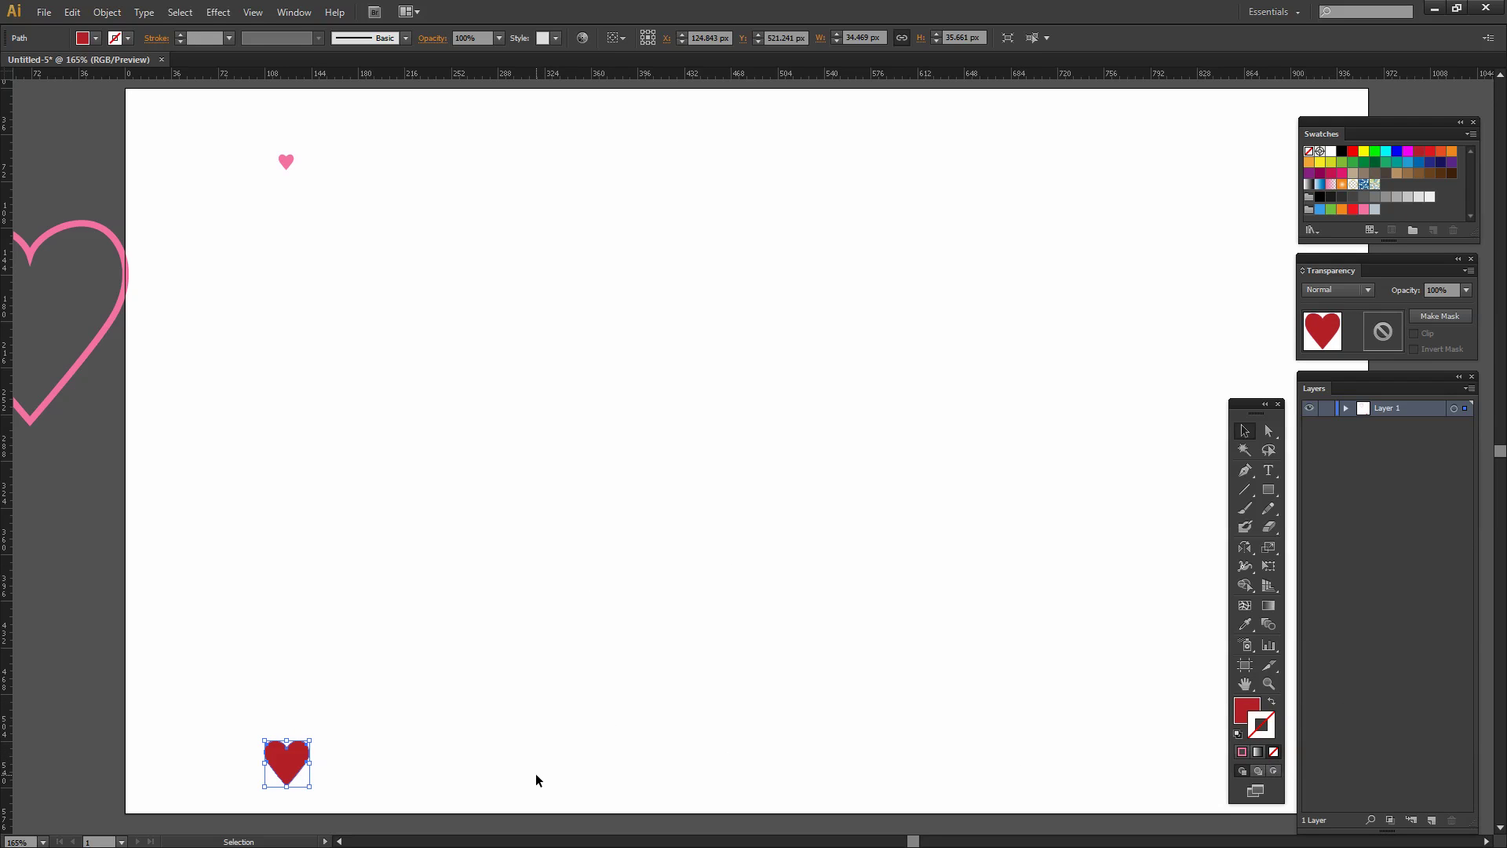
# Enter and exit isolation mode on the red heart, then check both hearts select separately
pyautogui.doubleClick(284, 760)
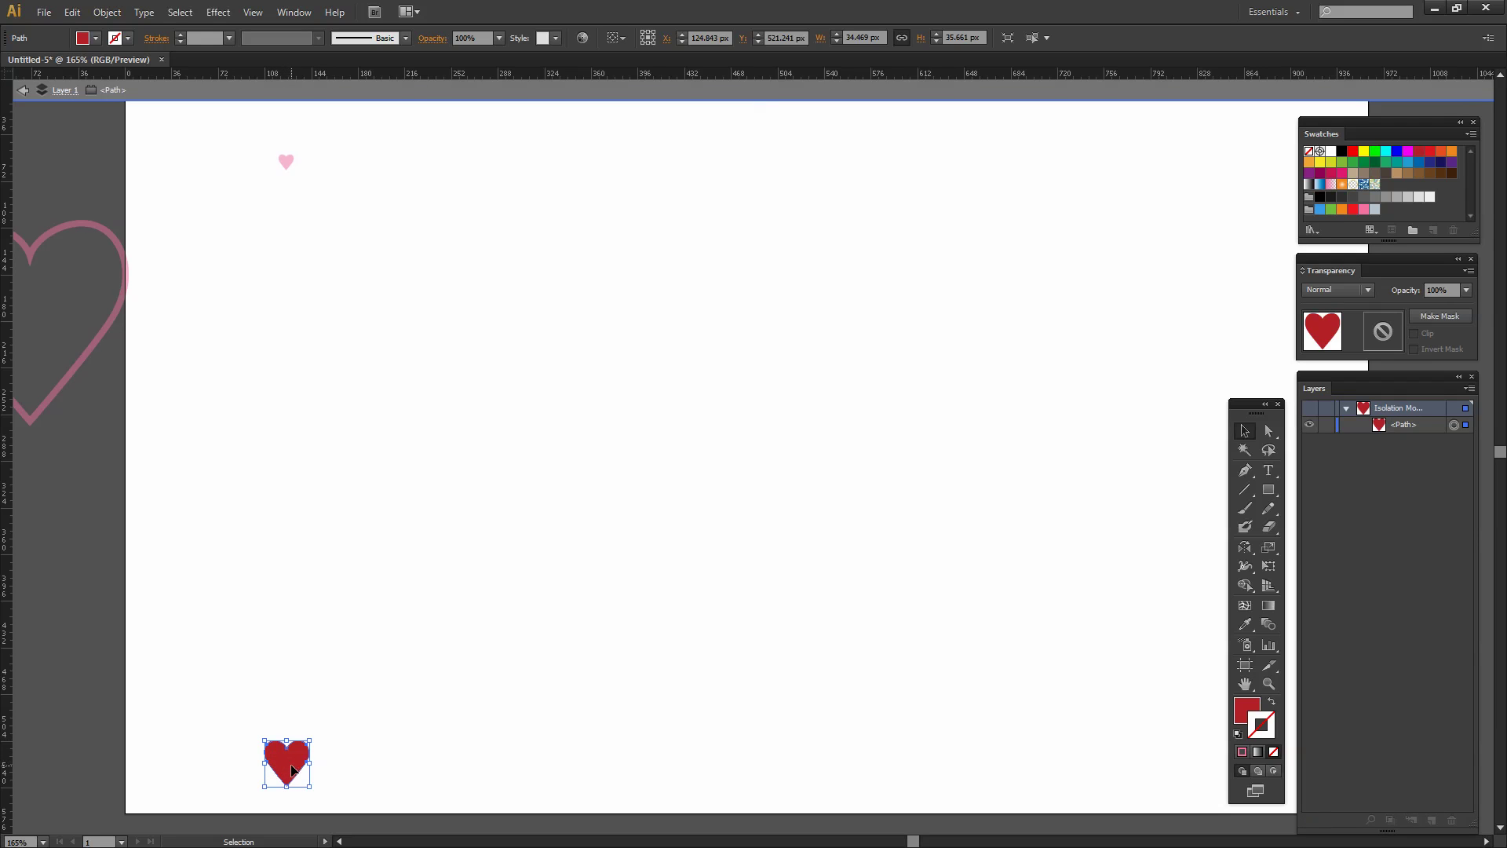
pyautogui.click(285, 164)
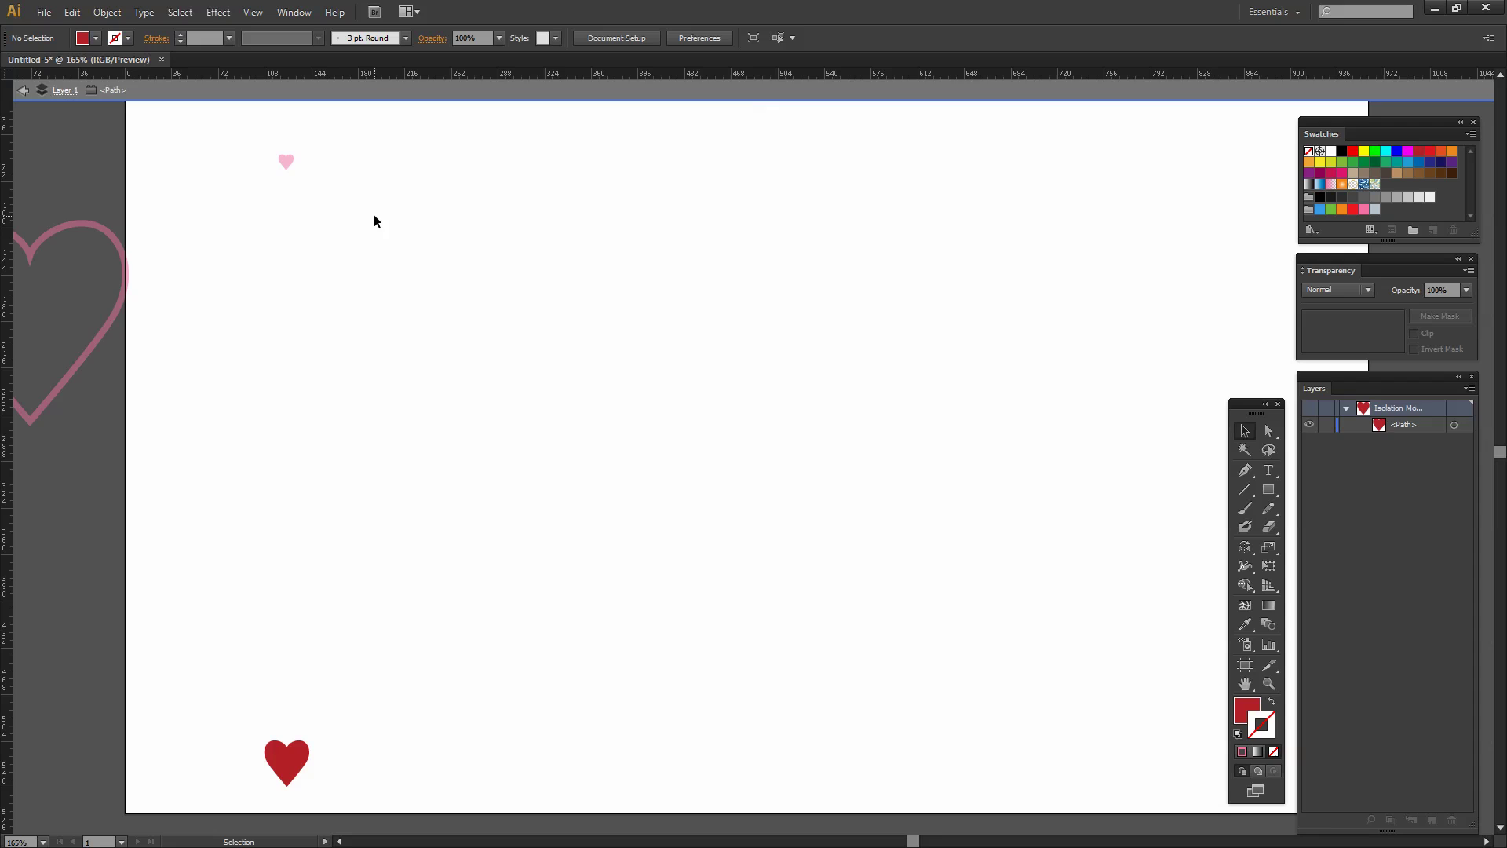
pyautogui.doubleClick(374, 221)
pyautogui.click(284, 768)
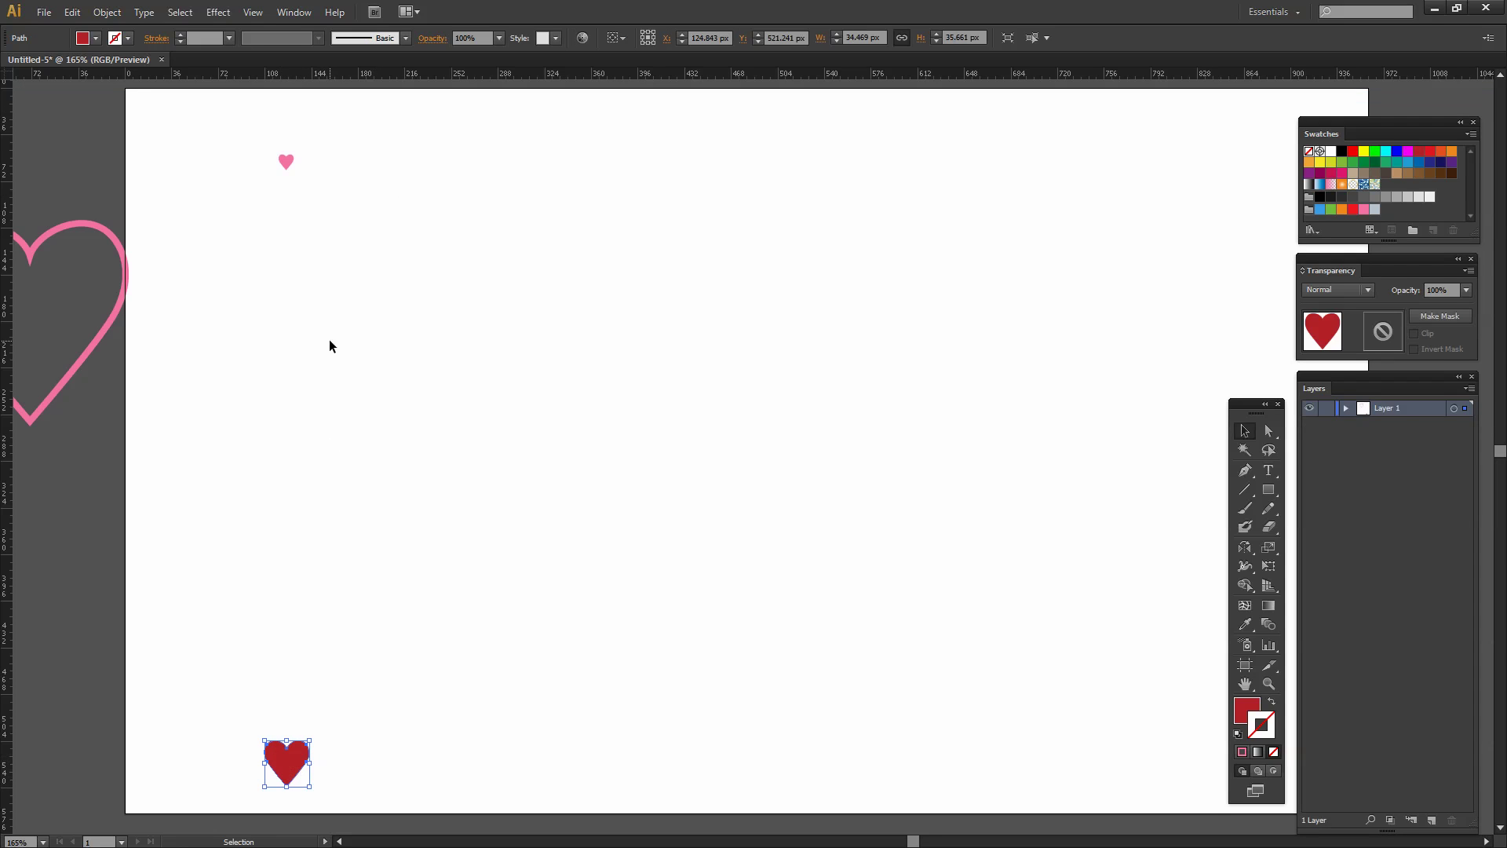
pyautogui.click(285, 162)
pyautogui.click(291, 763)
pyautogui.click(385, 776)
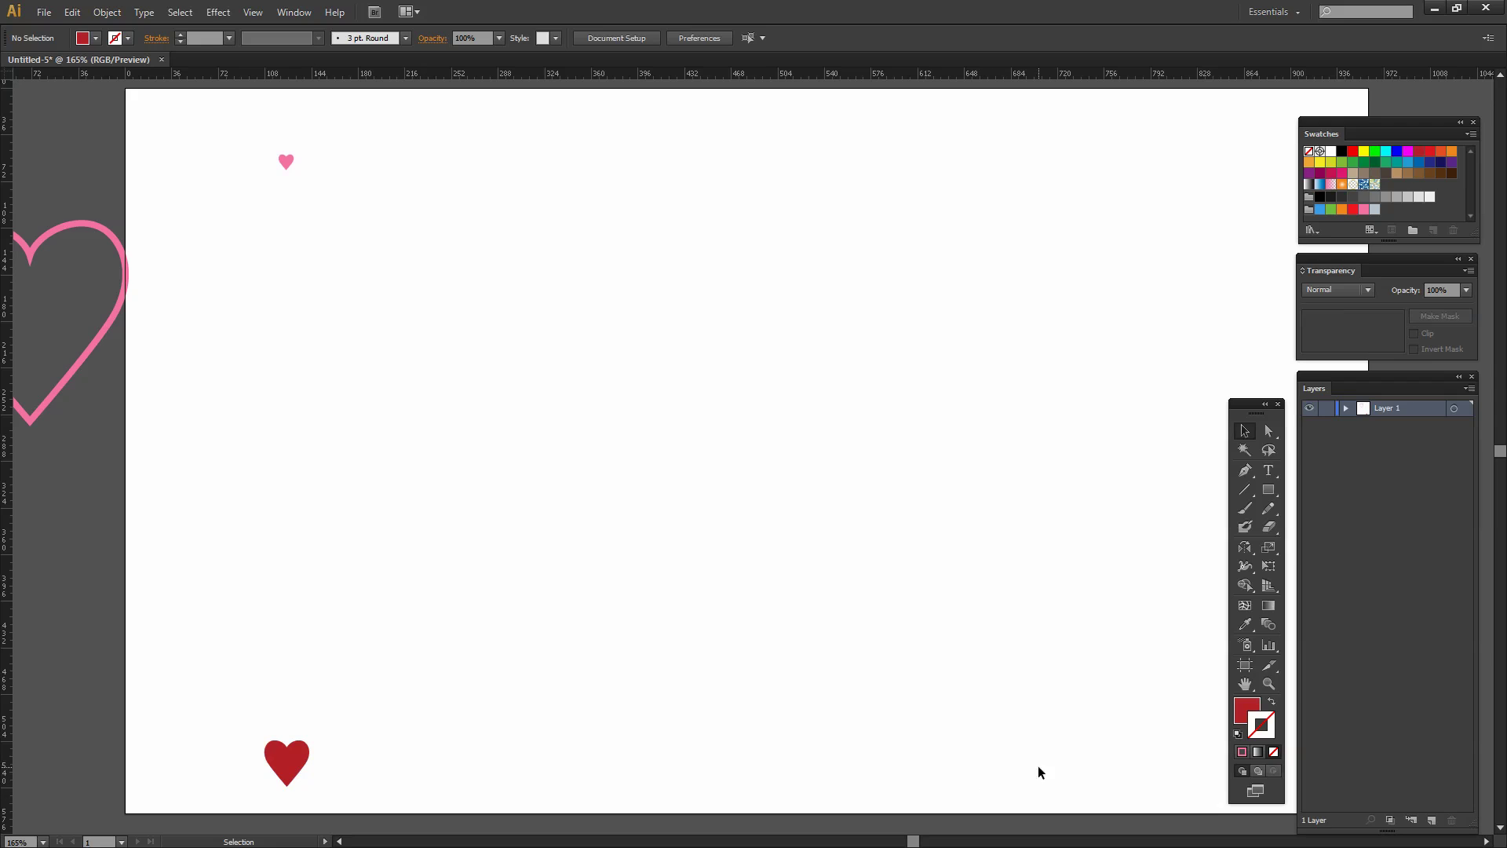
# Blend the dark red bottom heart into the tiny pink top heart with the Blend tool
pyautogui.click(1269, 626)
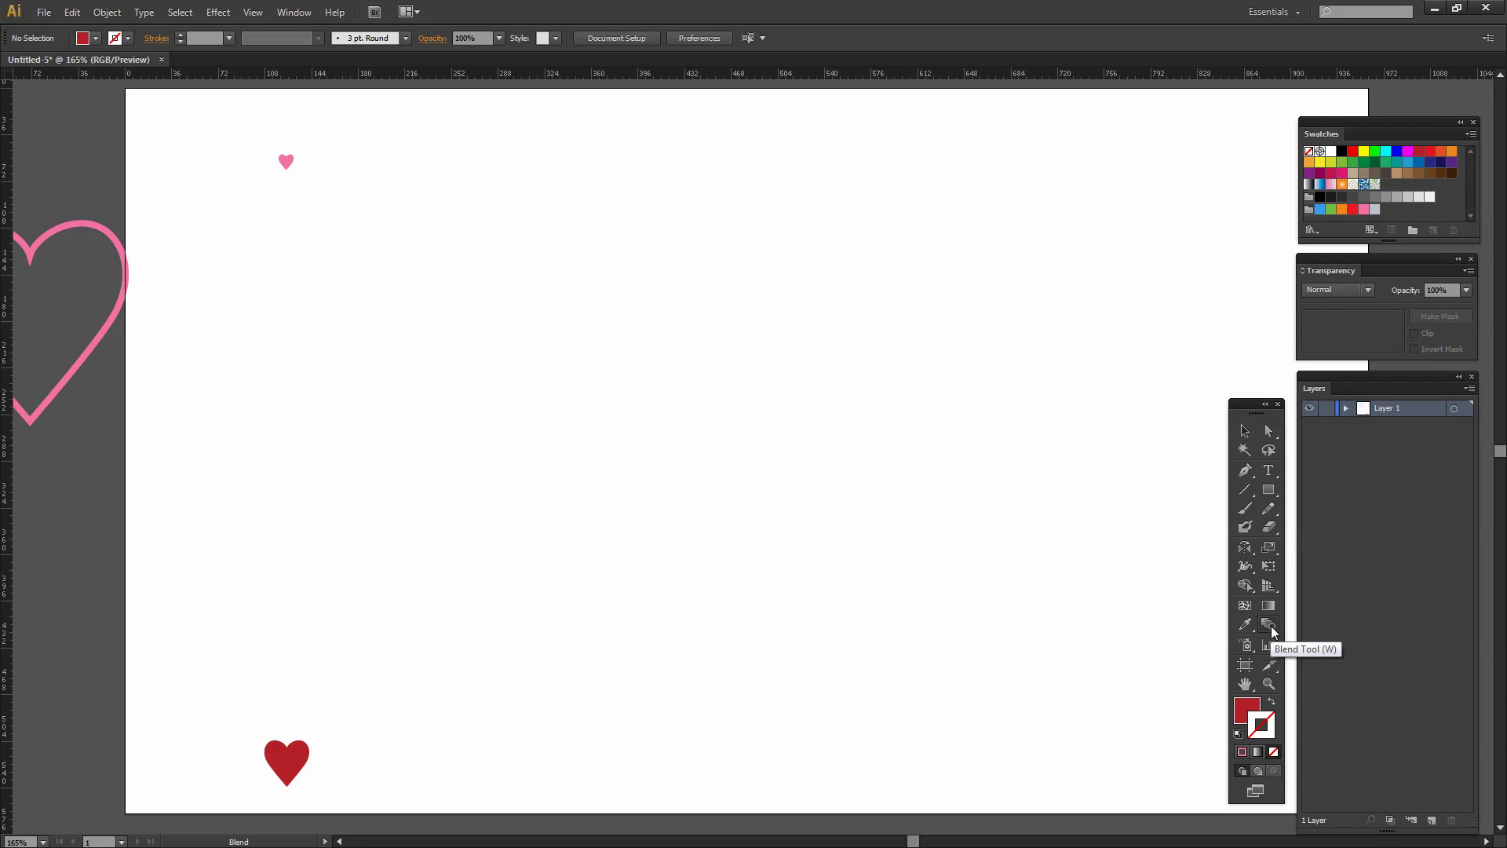
pyautogui.click(284, 761)
pyautogui.click(288, 162)
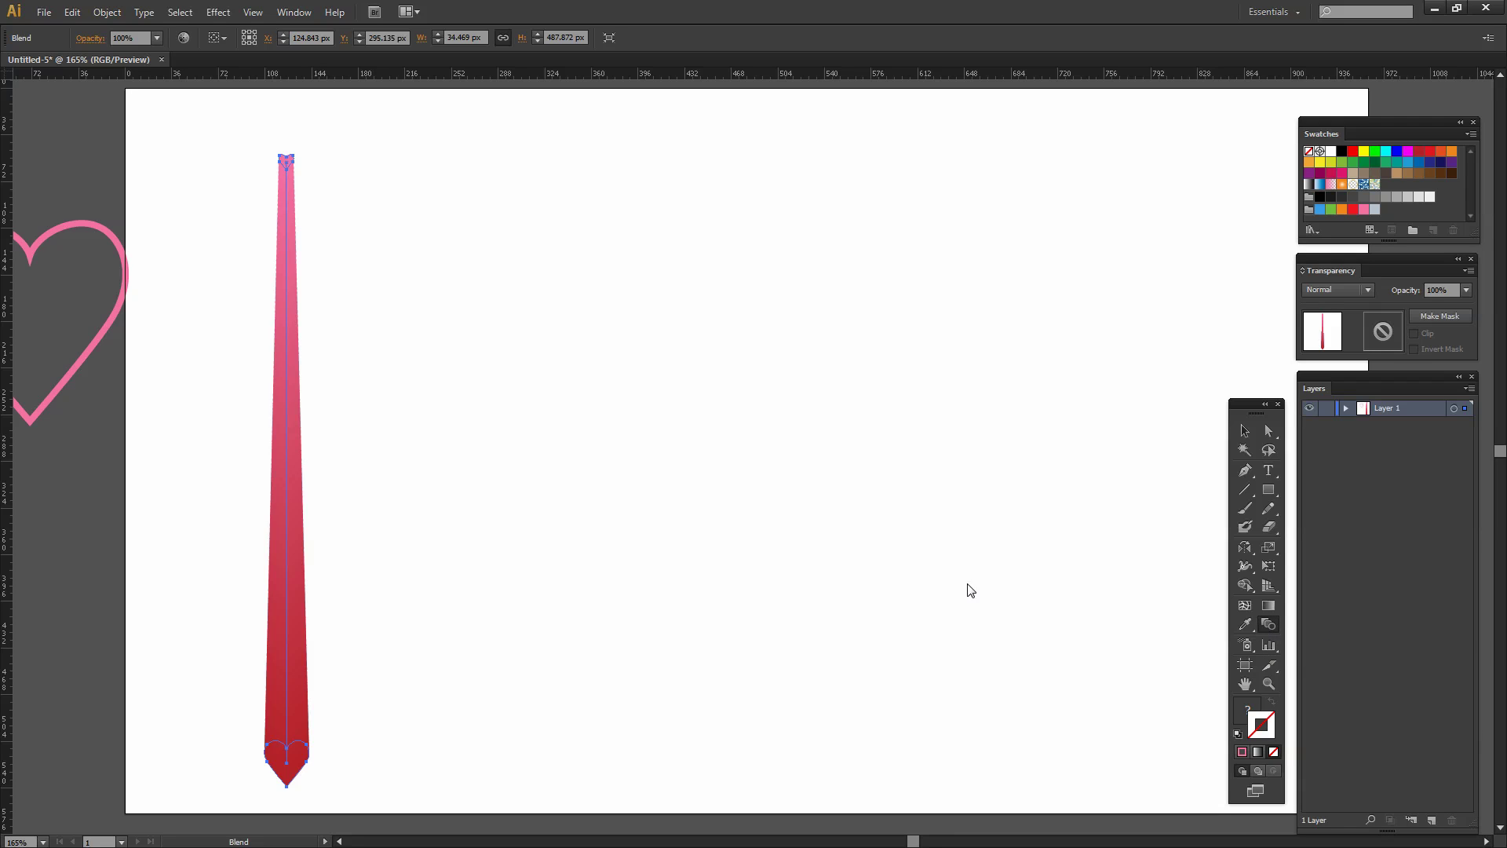
# Set Blend Options spacing to Specified Steps, trying 25 before settling on 20
pyautogui.press('Return')
pyautogui.moveTo(541, 393); pyautogui.dragTo(581, 325)
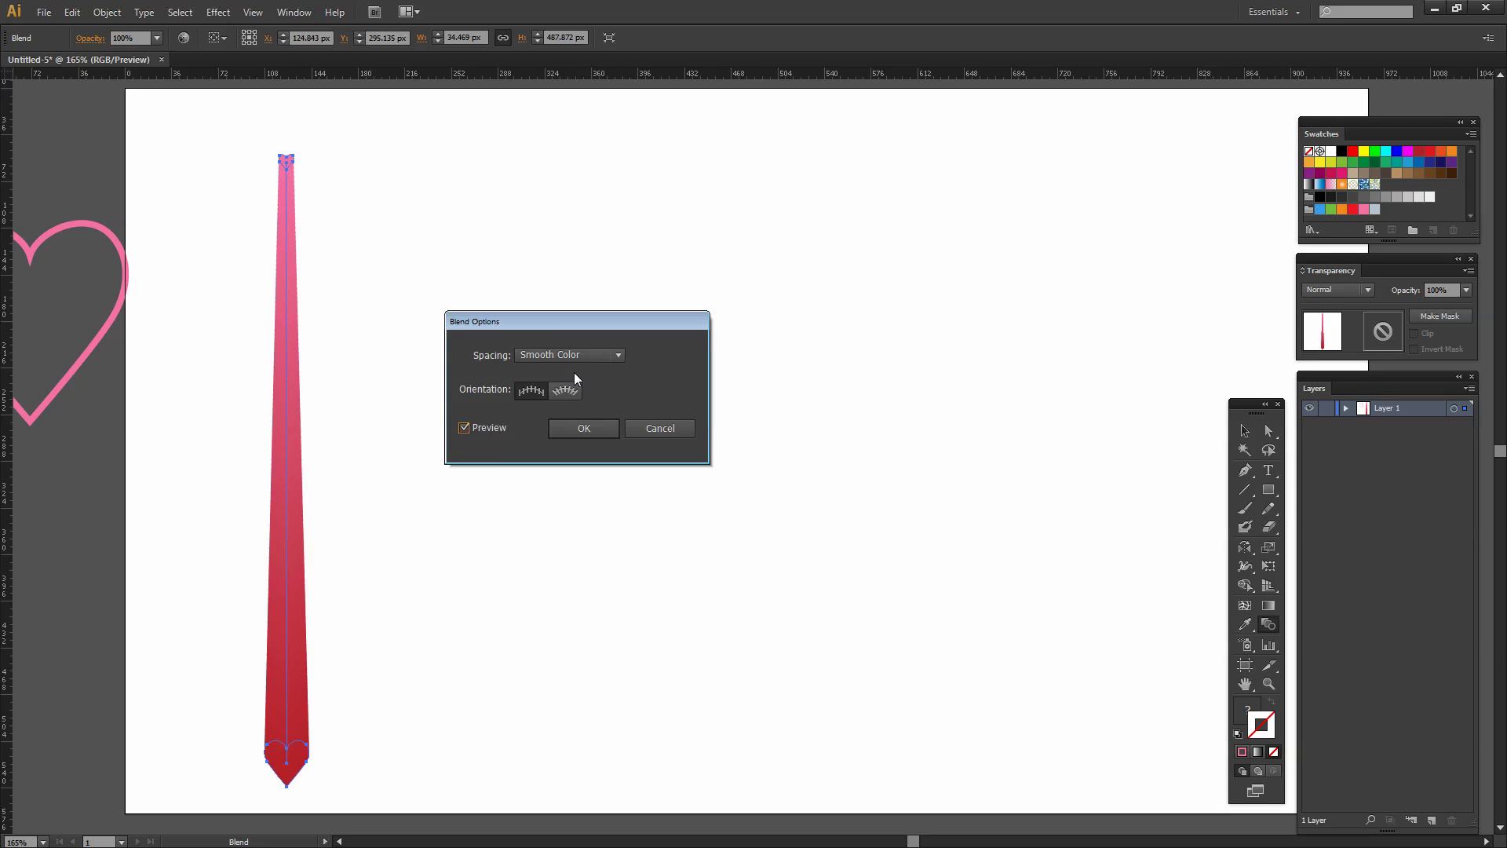
pyautogui.click(616, 357)
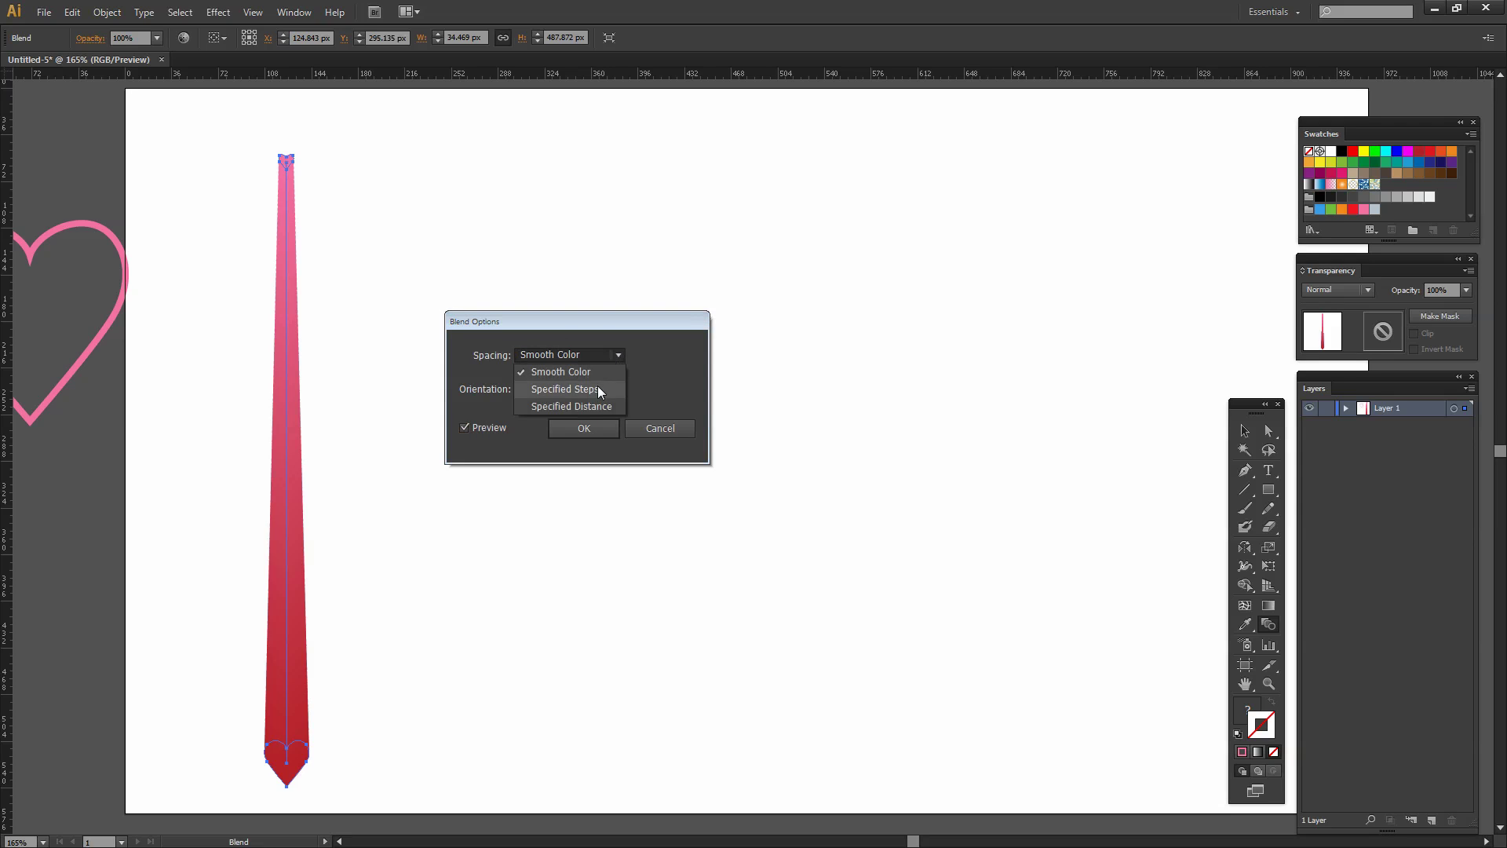
pyautogui.click(597, 384)
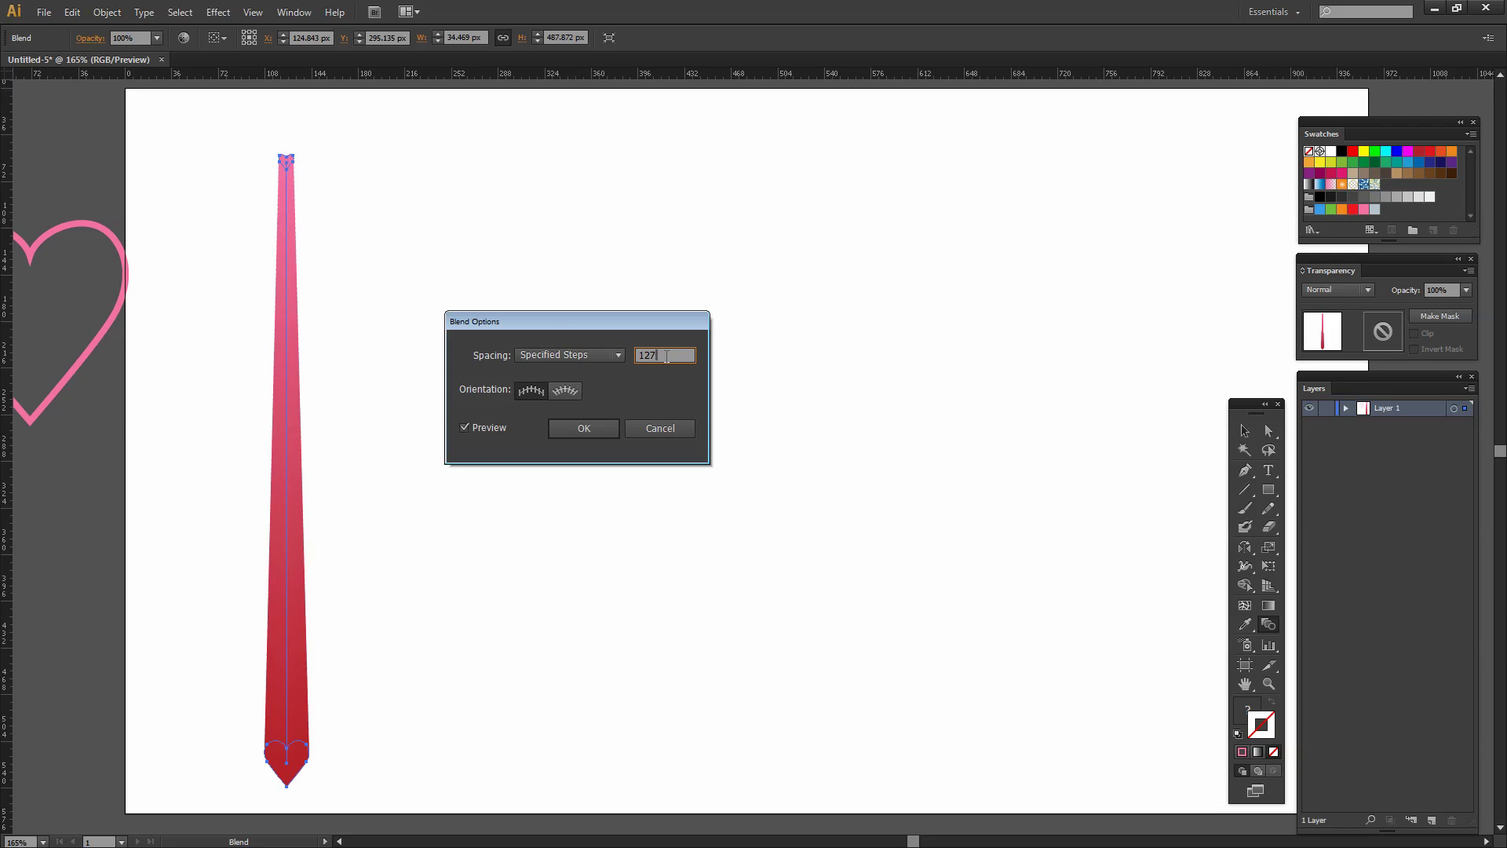
pyautogui.moveTo(664, 354); pyautogui.dragTo(646, 351)
pyautogui.write('25')
pyautogui.press('Tab')
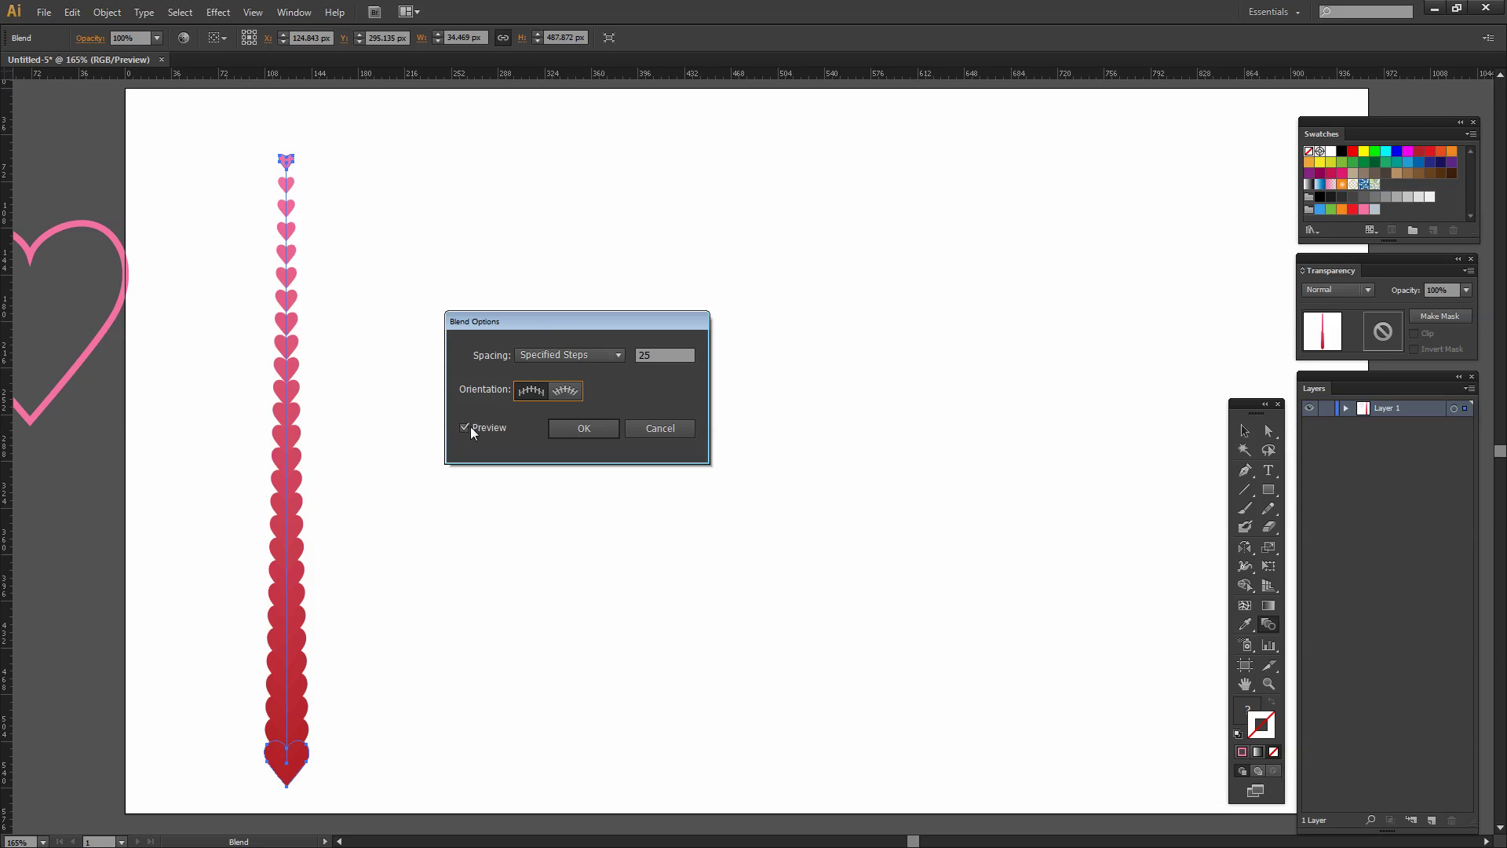
pyautogui.click(675, 351)
pyautogui.write('20')
pyautogui.press('Tab')
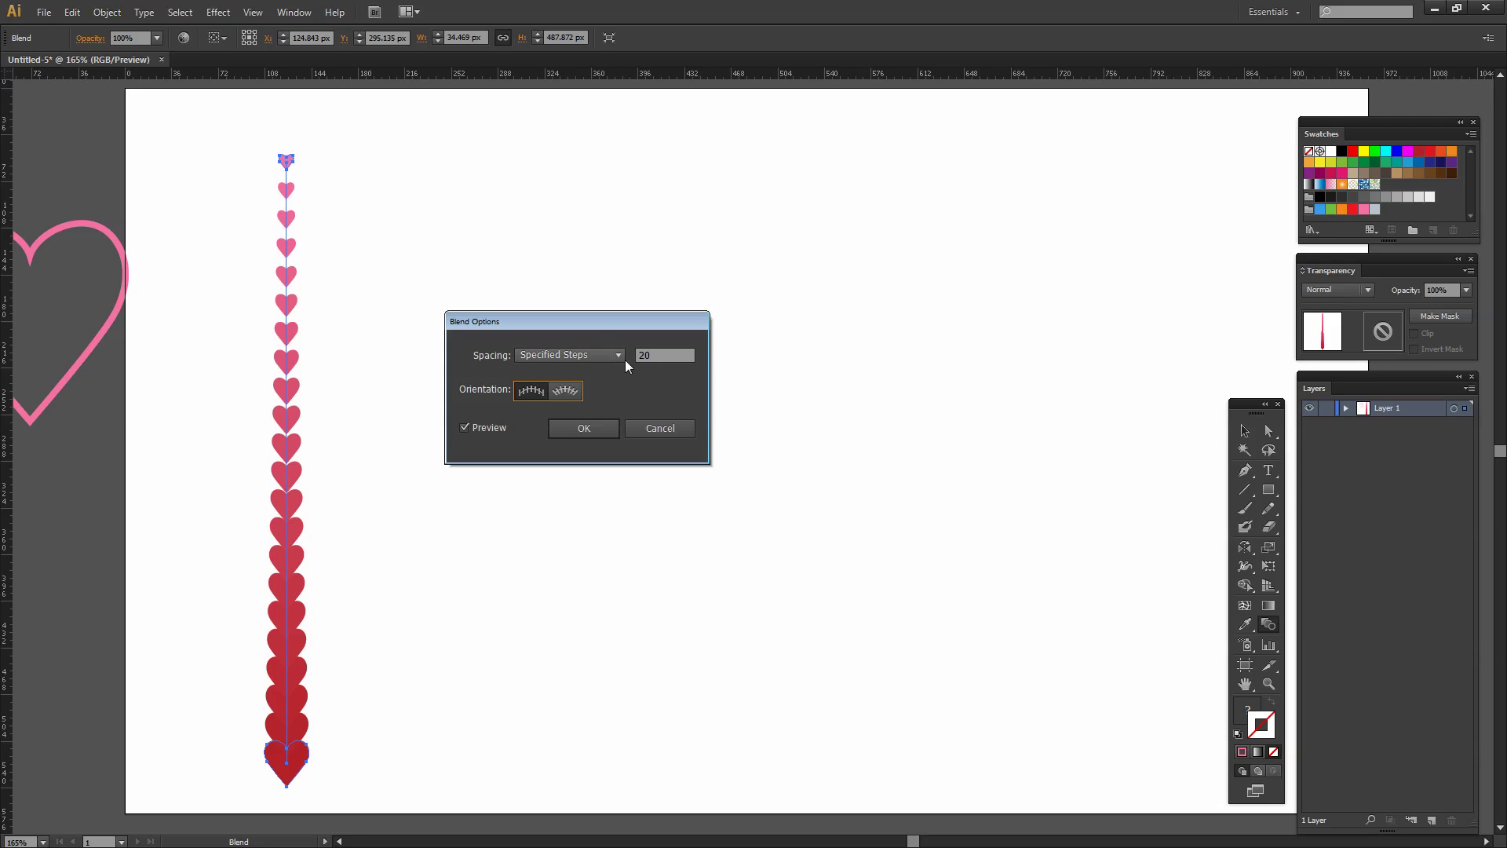
pyautogui.click(619, 356)
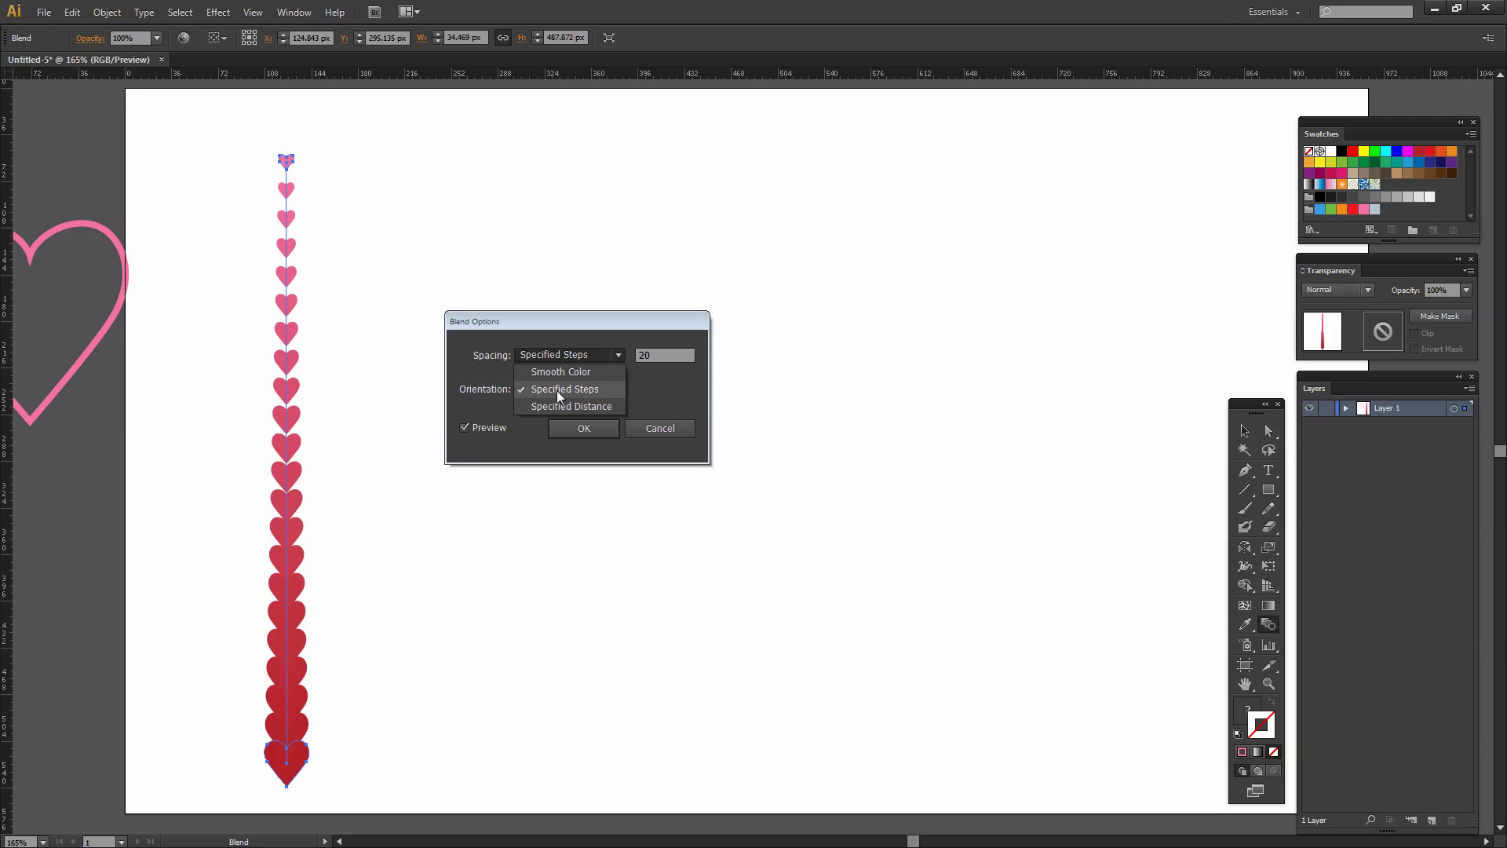
pyautogui.click(577, 429)
pyautogui.click(577, 428)
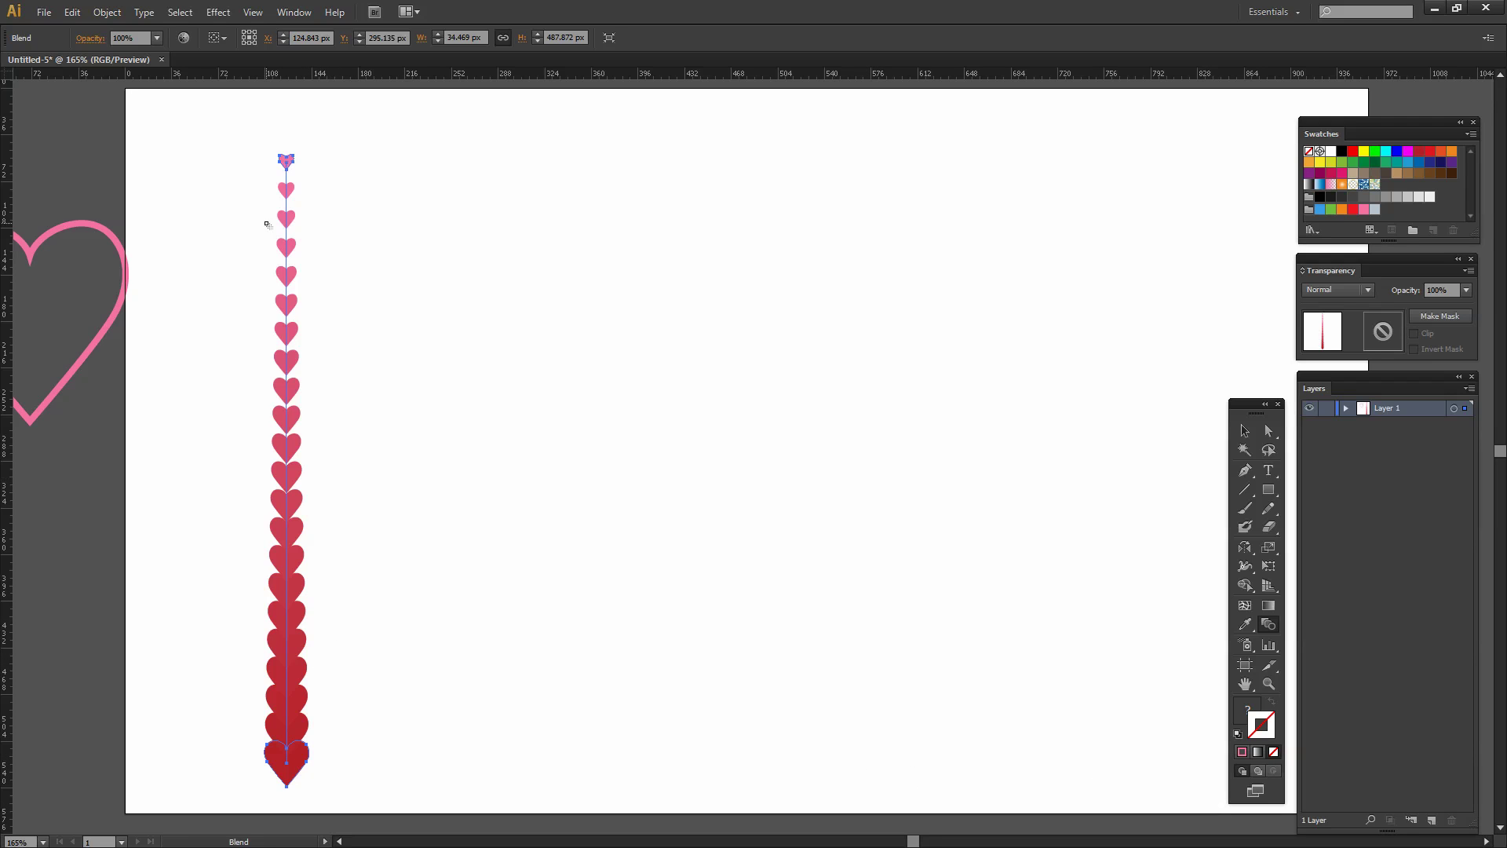
# Add a Transform effect to the heart blend with Preview turned on
pyautogui.click(217, 11)
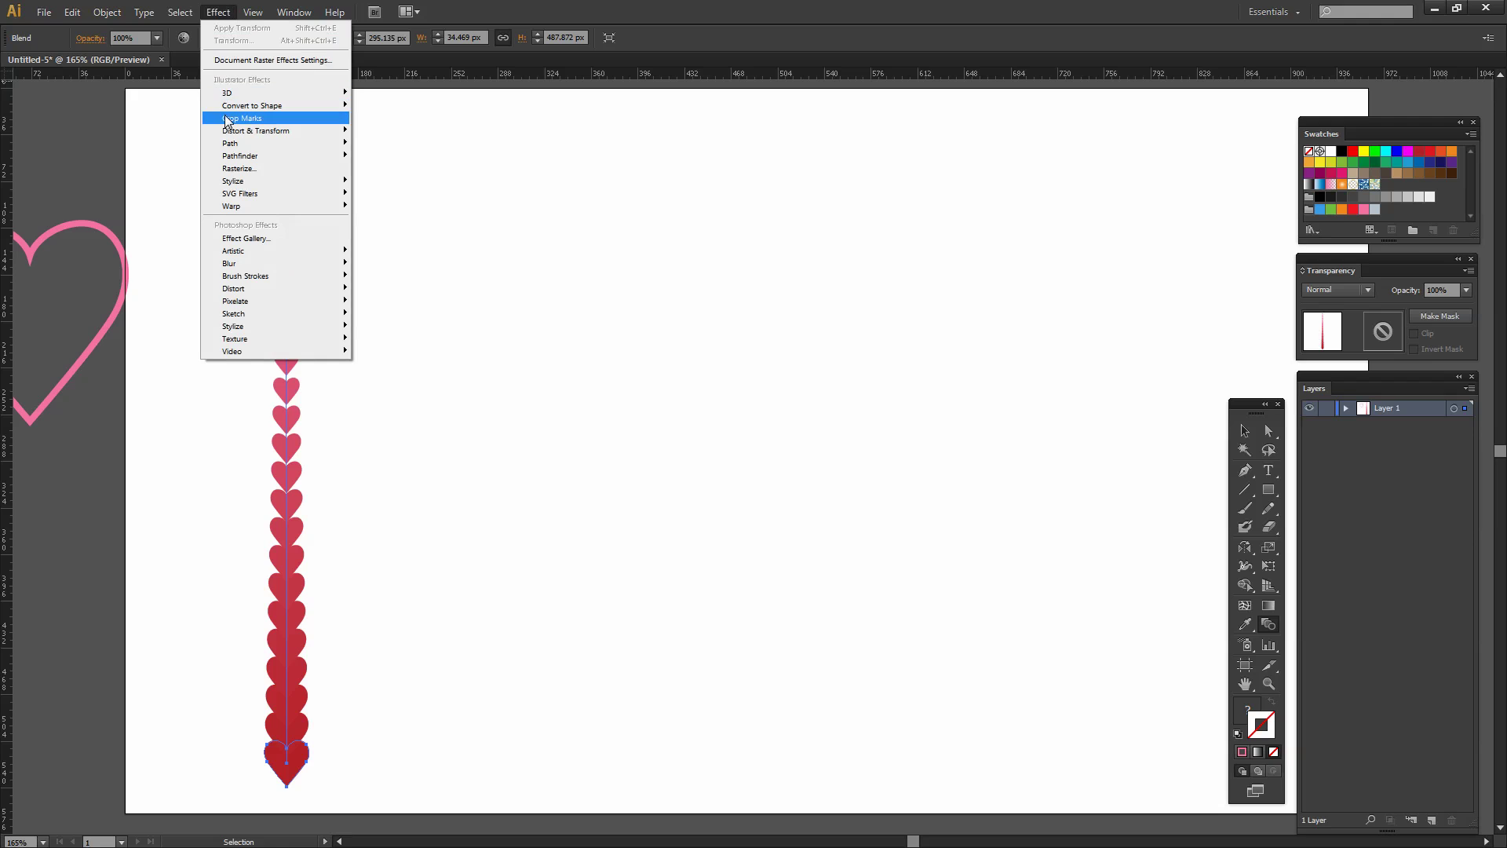
pyautogui.moveTo(230, 131)
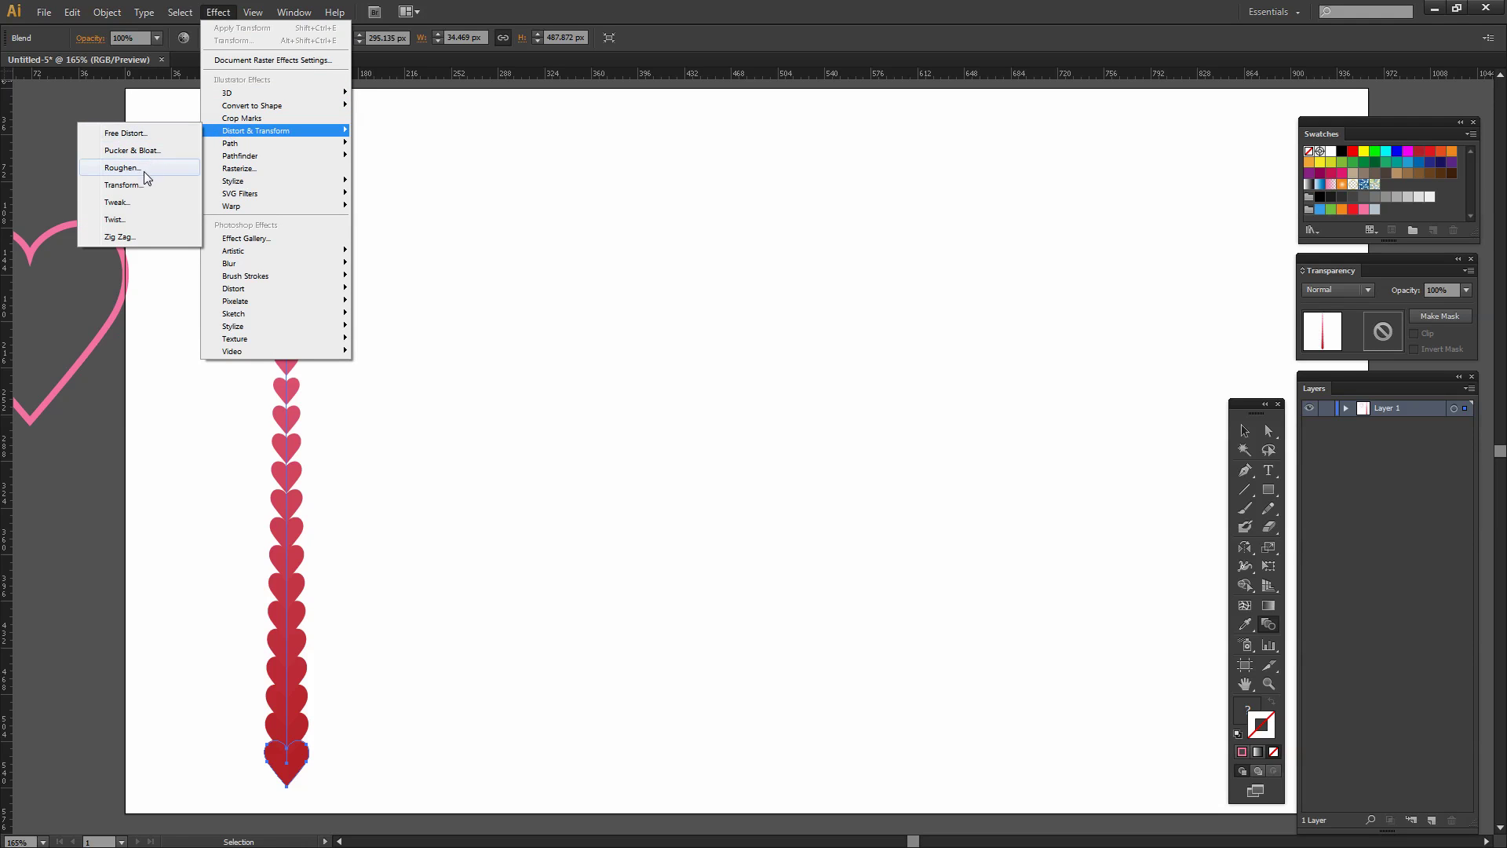
pyautogui.click(228, 238)
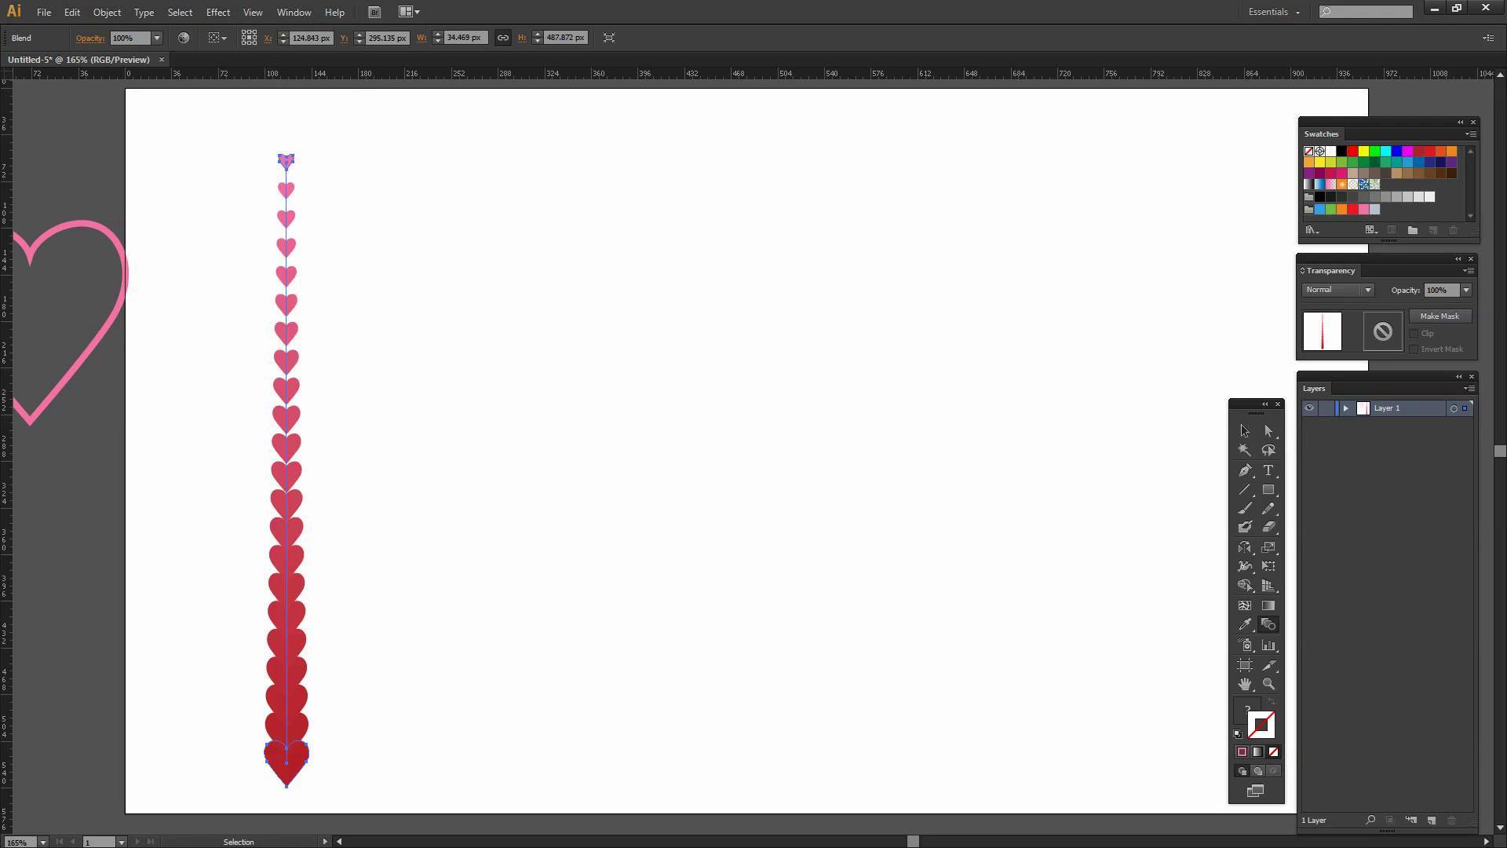
pyautogui.moveTo(899, 274); pyautogui.dragTo(1006, 254)
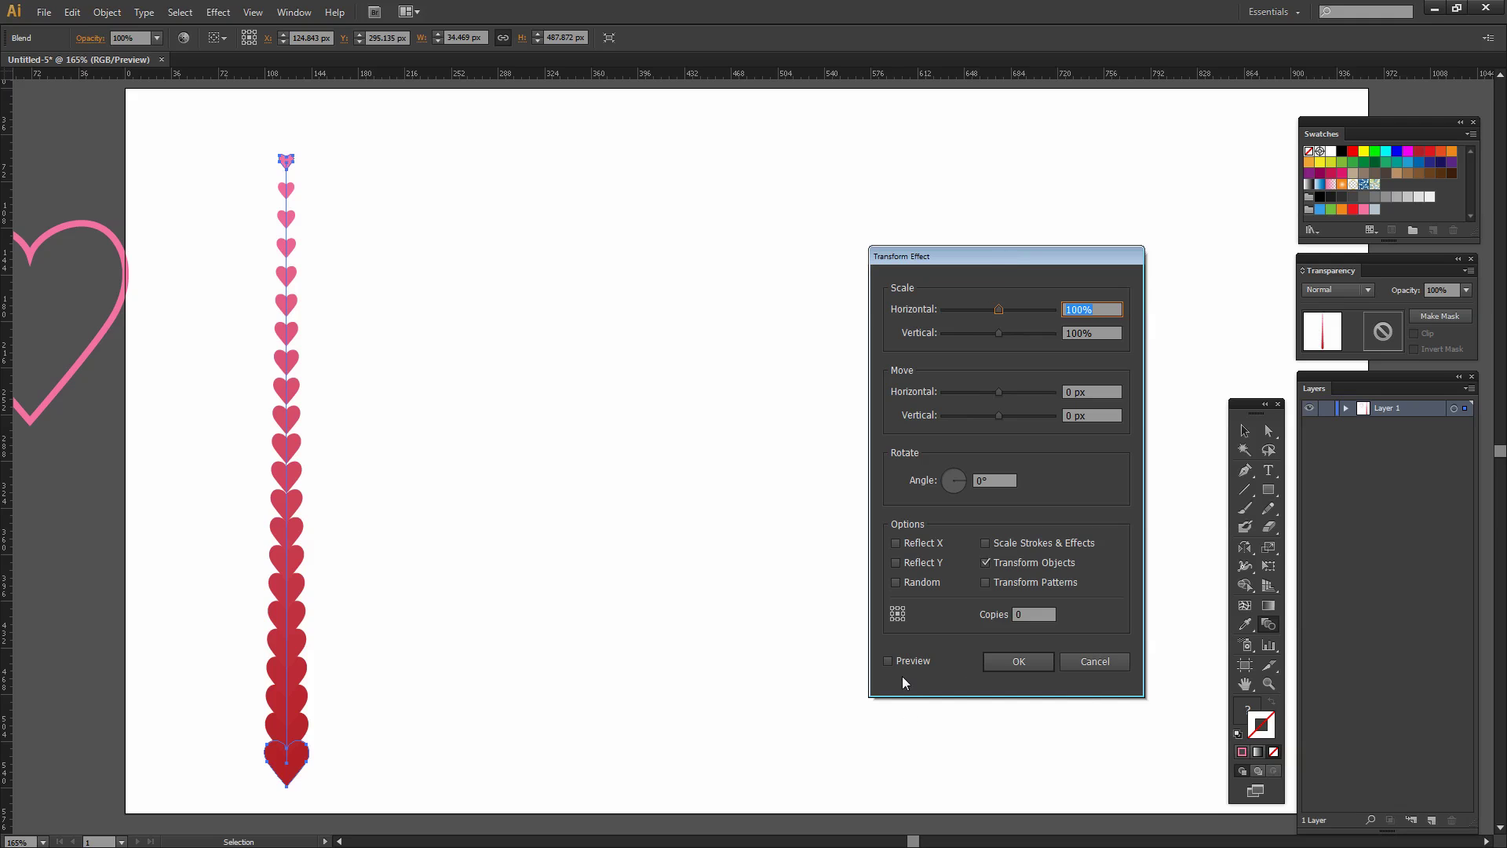
pyautogui.click(888, 661)
# Set the Transform to move each copy 24 px horizontally with 25 copies
pyautogui.click(1032, 615)
pyautogui.write('15')
pyautogui.moveTo(998, 390); pyautogui.dragTo(1011, 388)
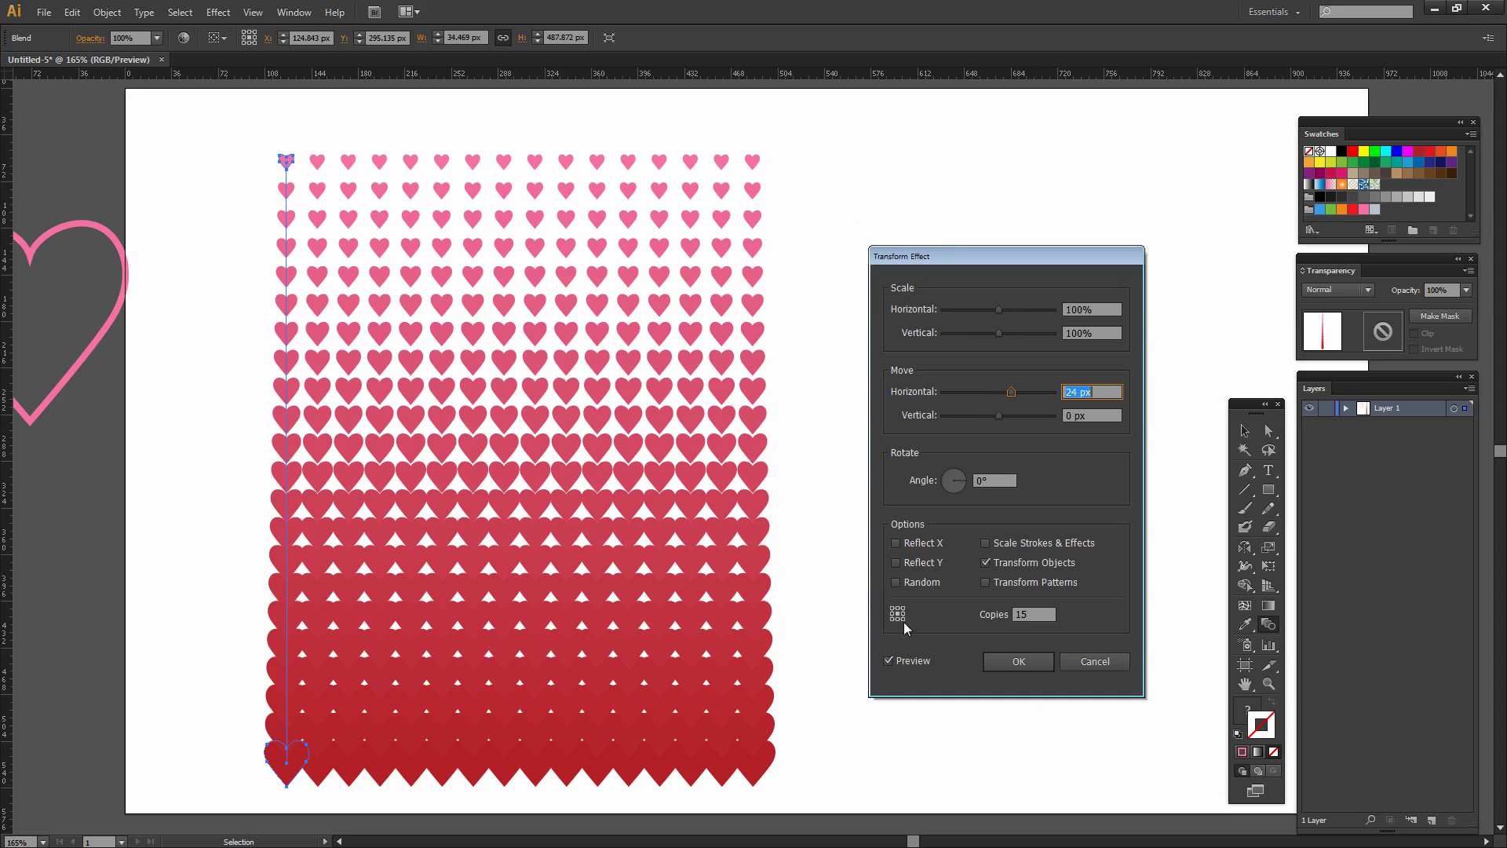
pyautogui.click(1017, 614)
pyautogui.write('25')
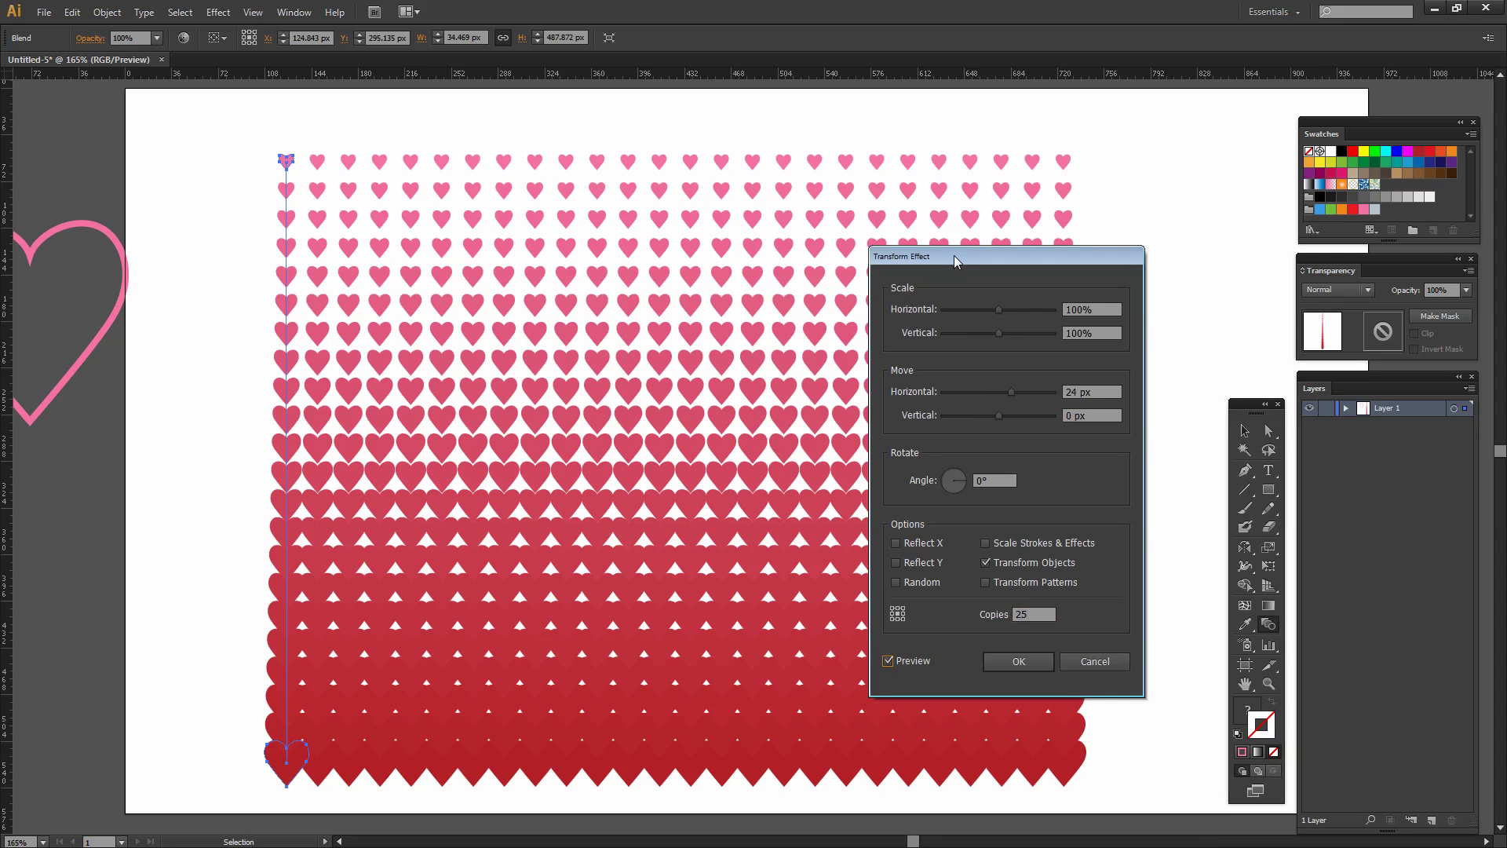
pyautogui.moveTo(954, 256); pyautogui.dragTo(1031, 204)
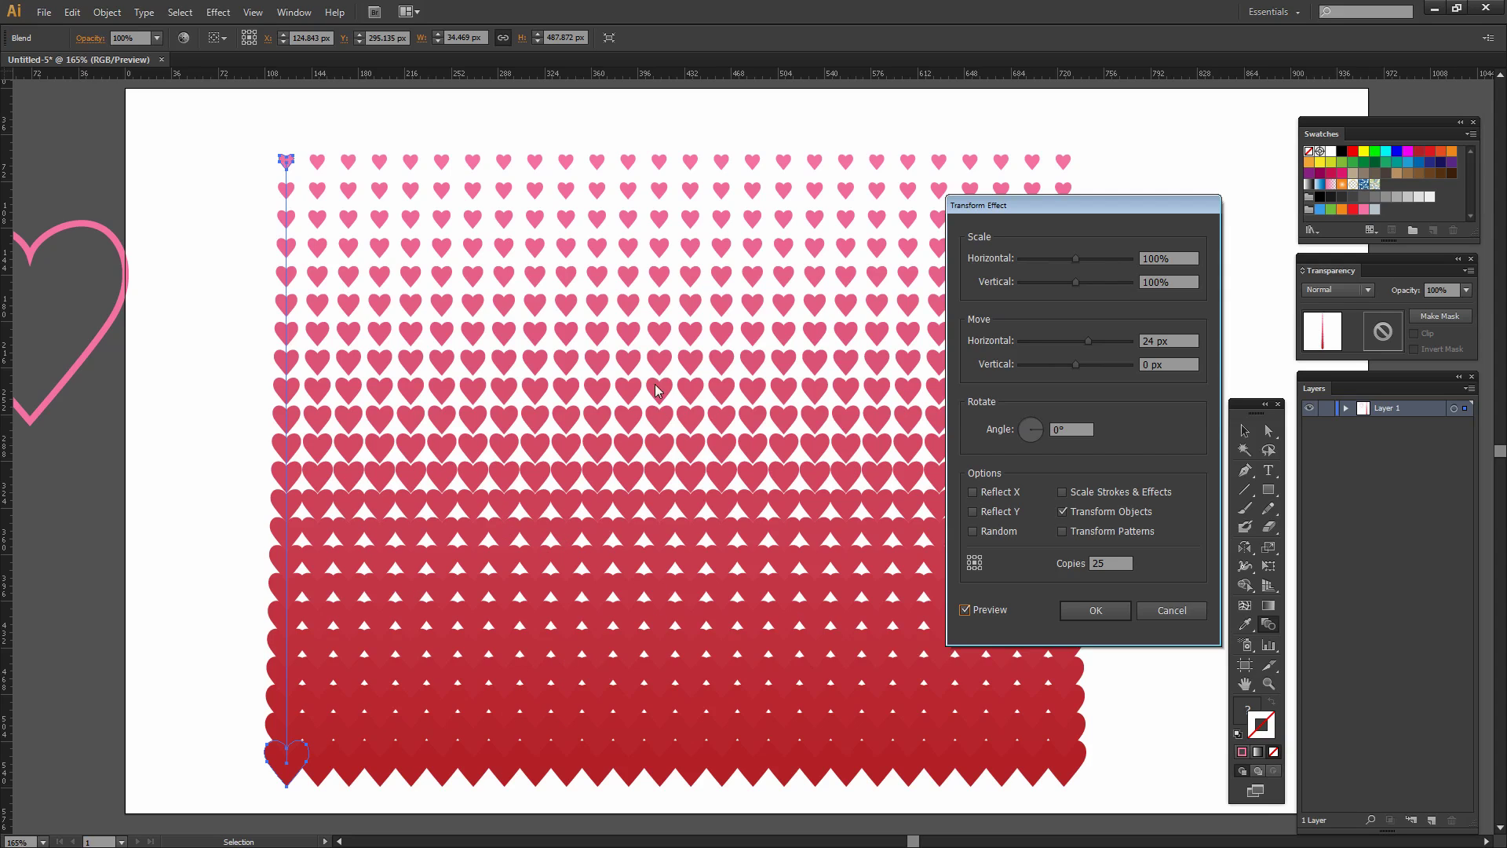
# Confirm the Transform effect settings to apply the 25-copy heart grid
pyautogui.click(1088, 614)
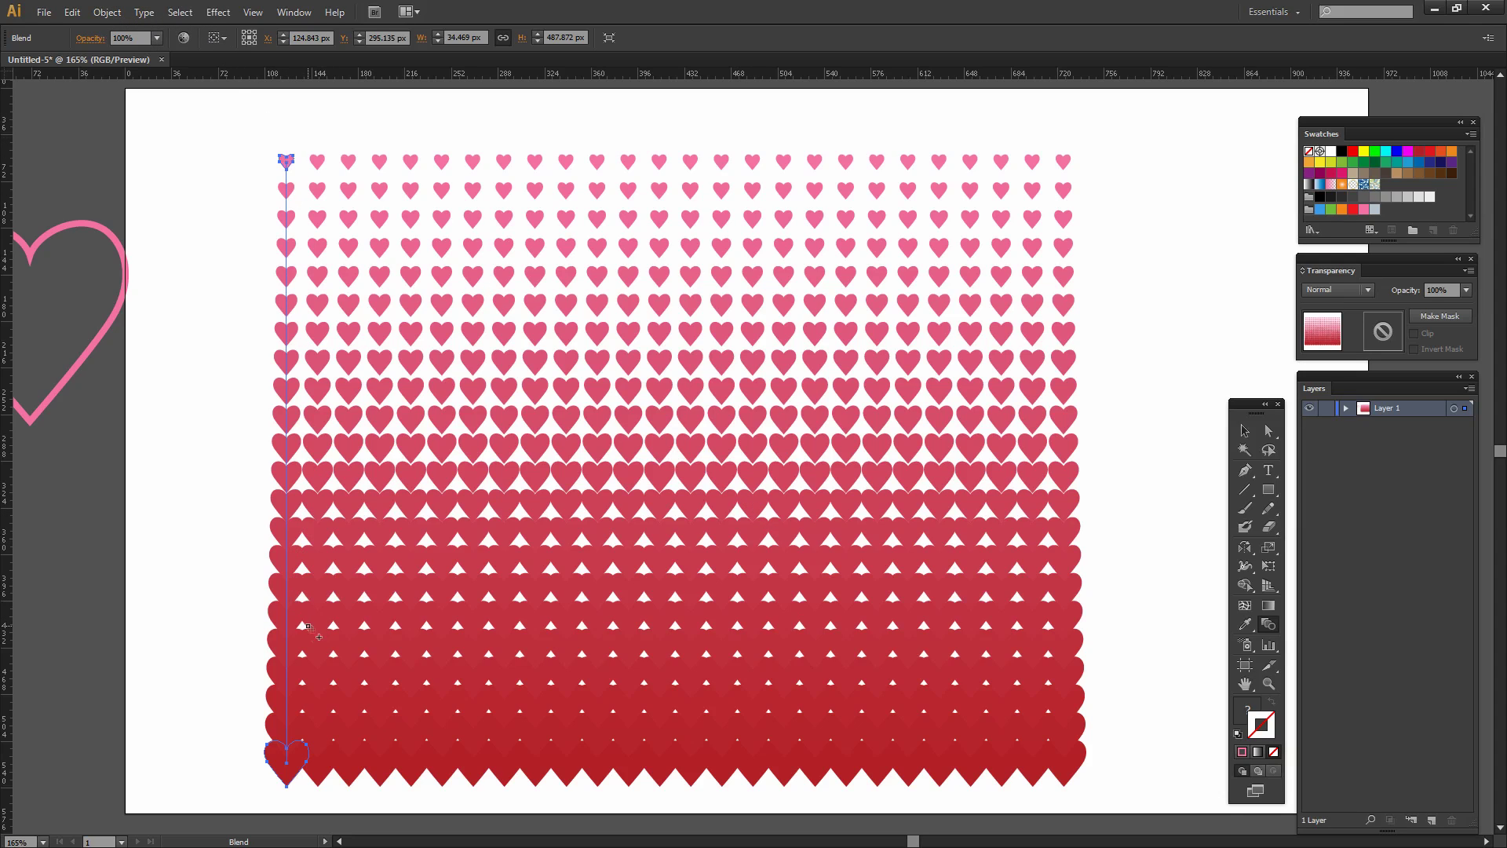
# Expand the heart grid's appearance into individual paths, then deselect the resulting group
pyautogui.click(106, 12)
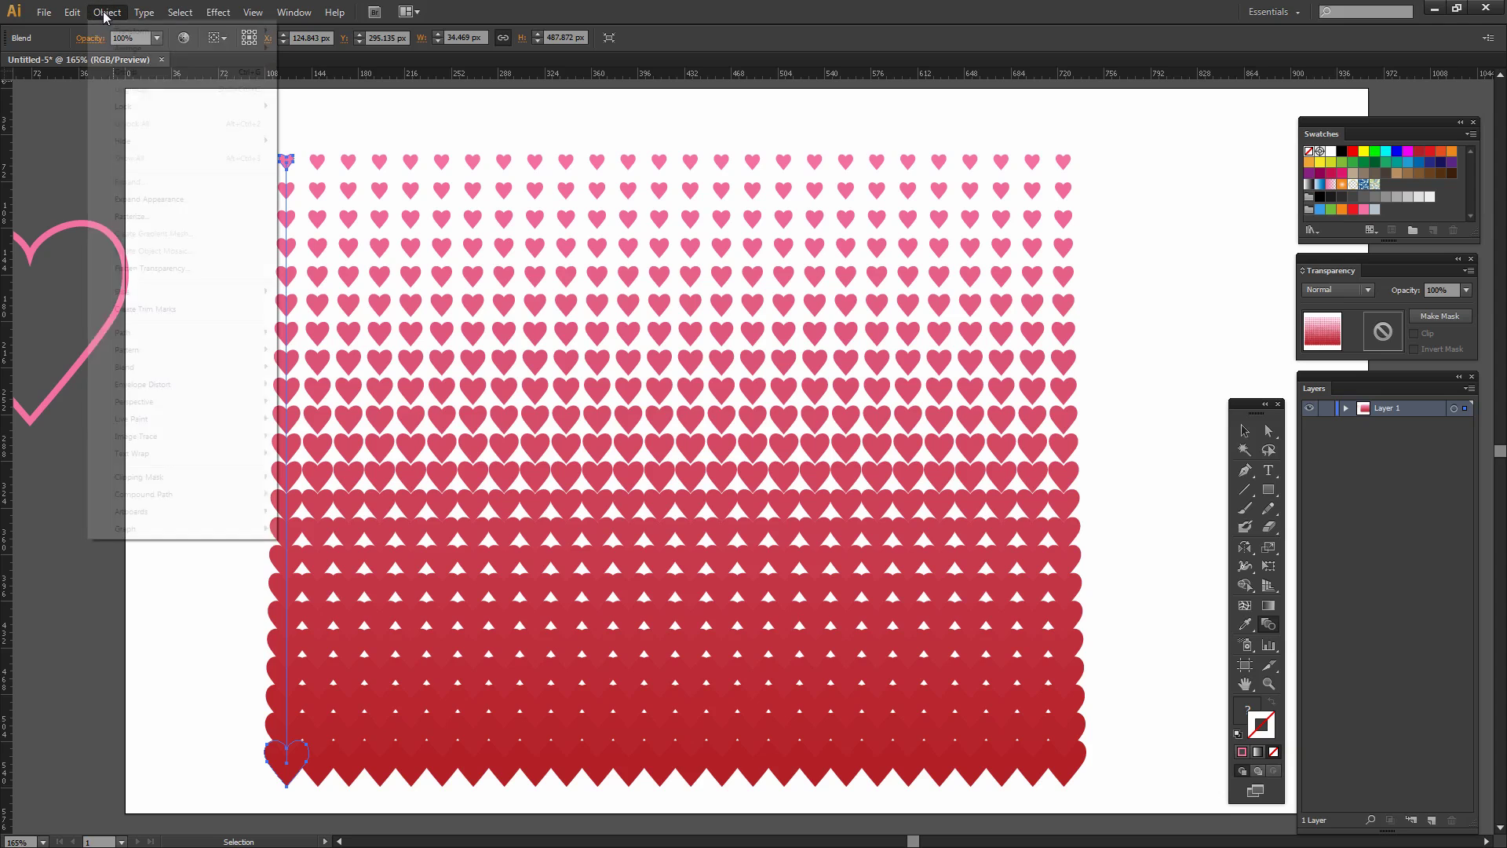
pyautogui.click(170, 201)
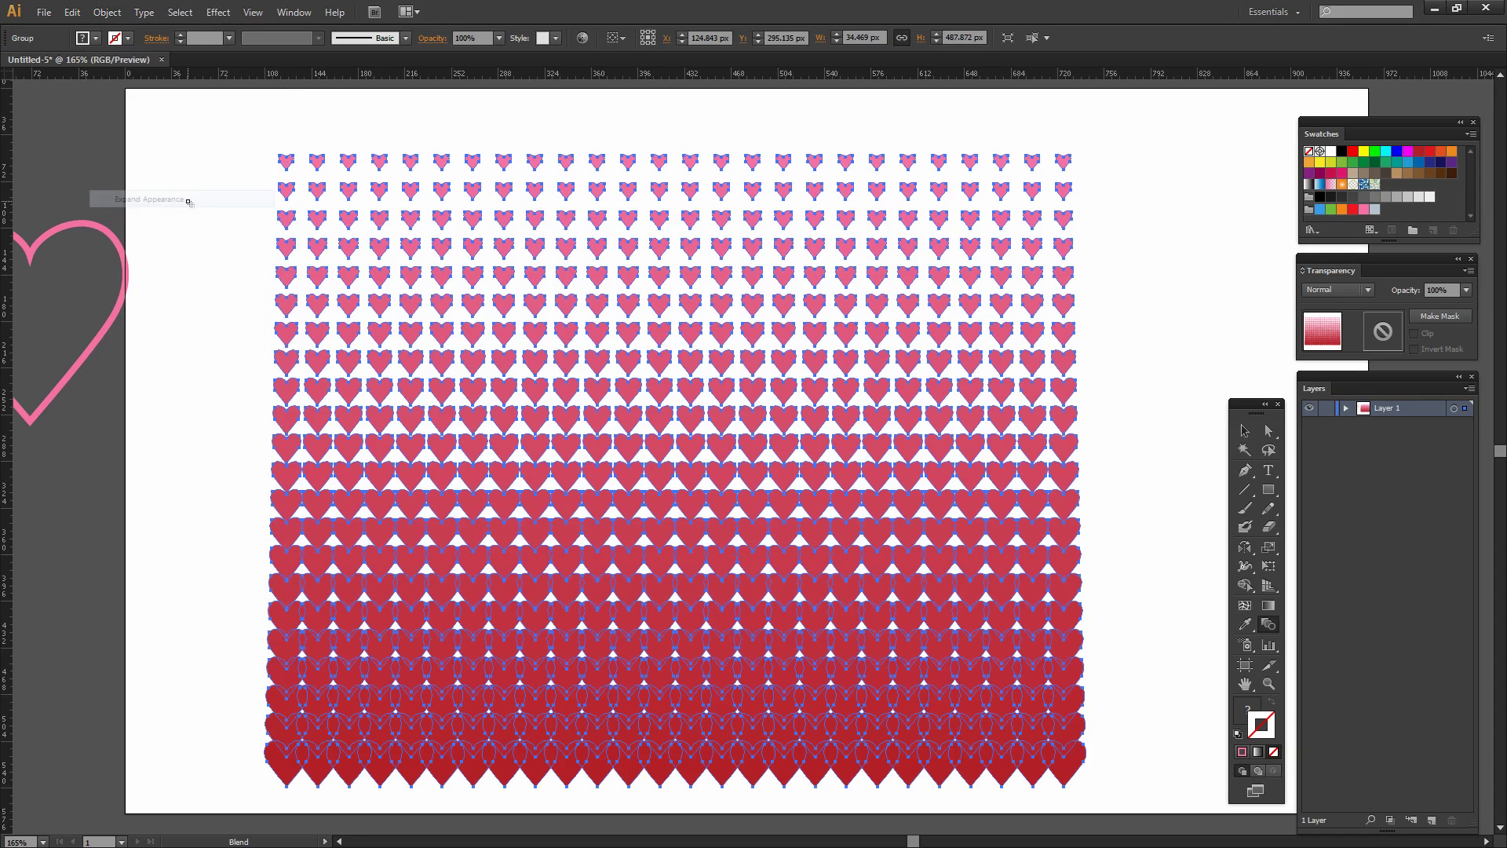
pyautogui.click(1244, 430)
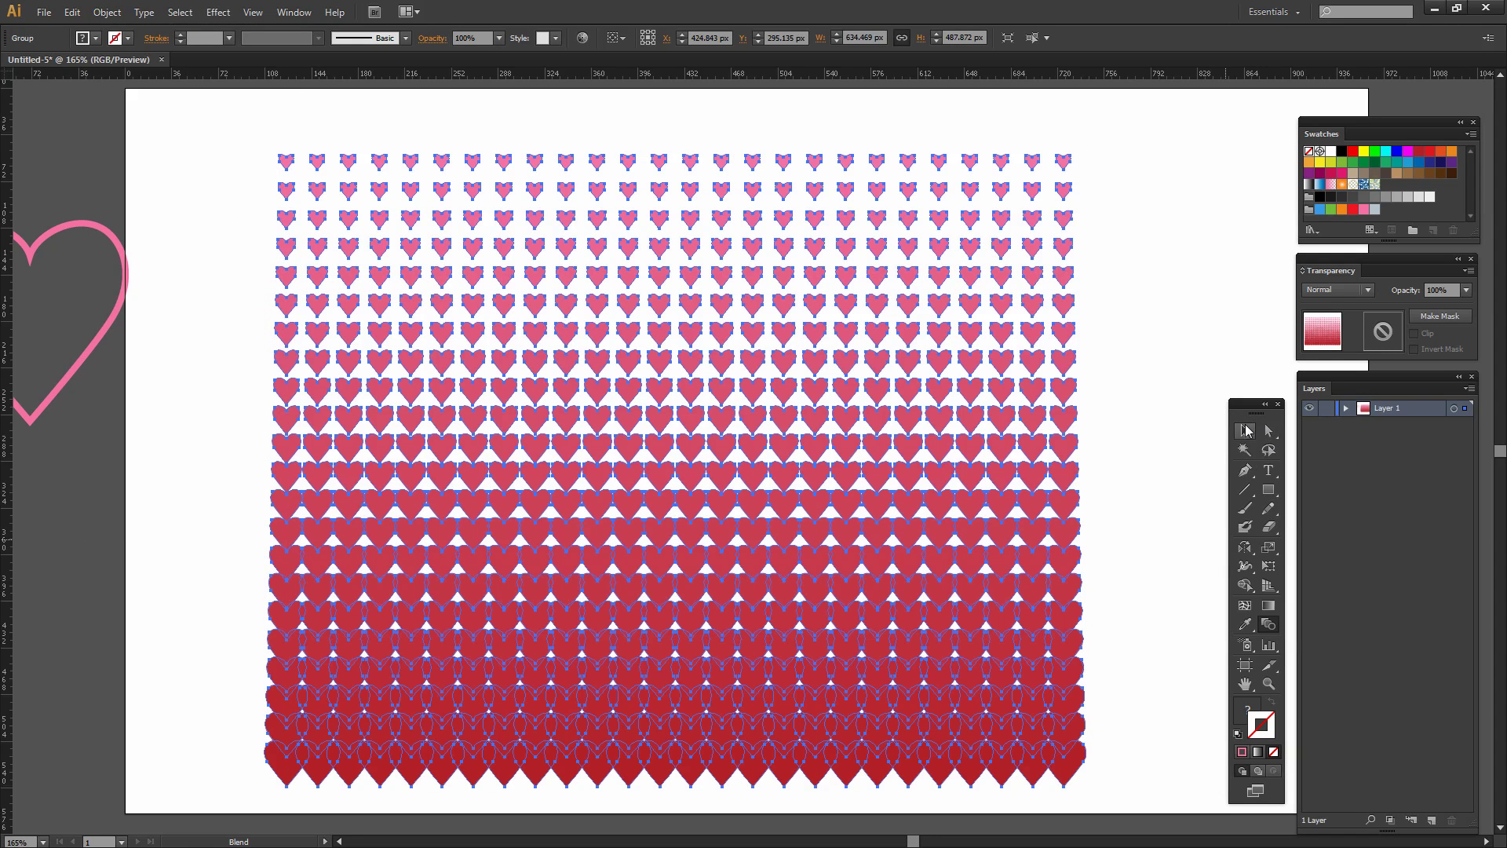
pyautogui.click(1128, 534)
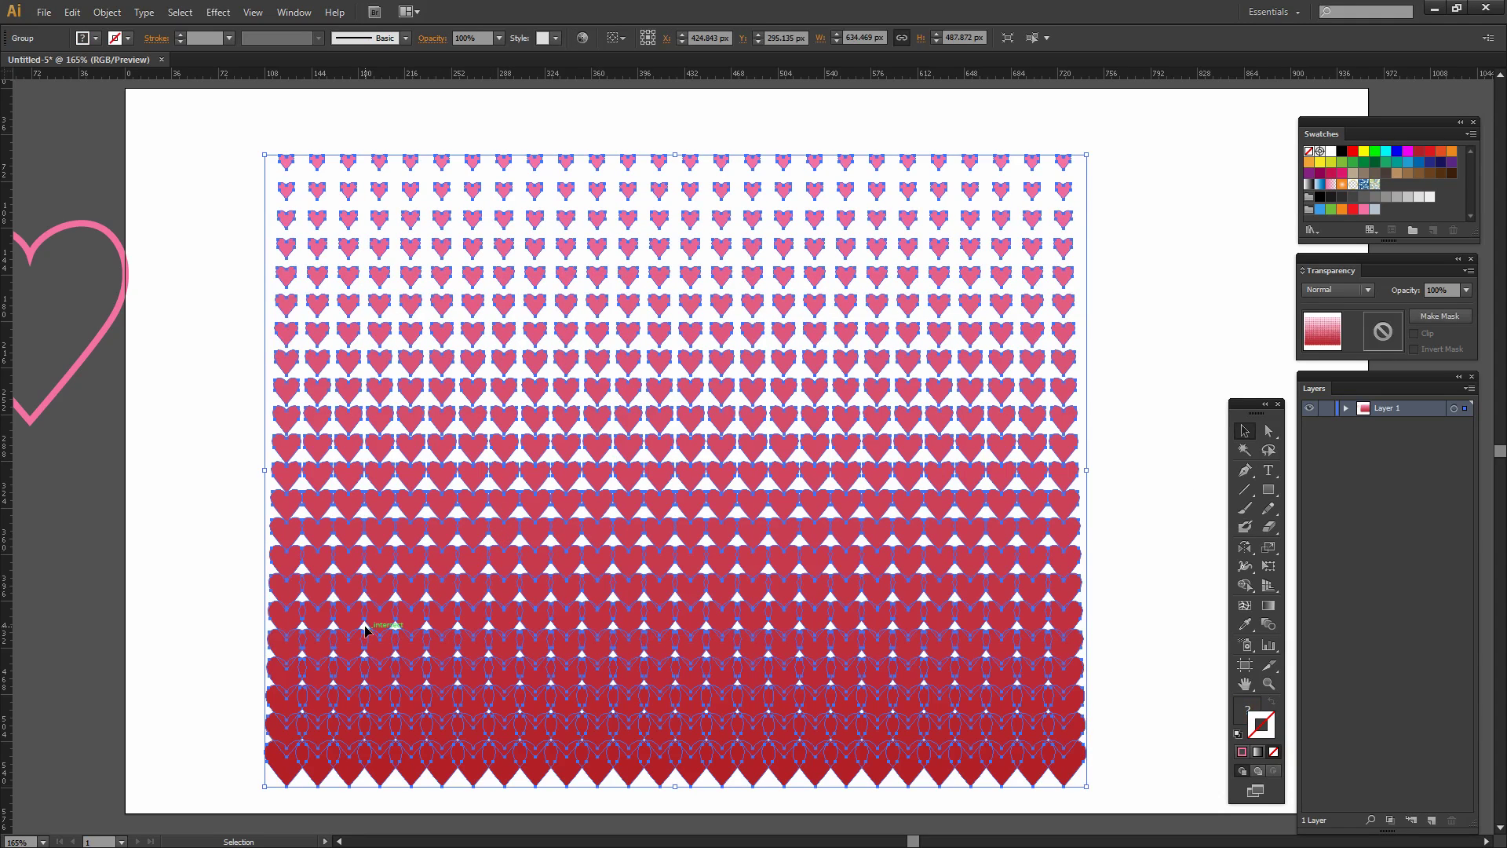